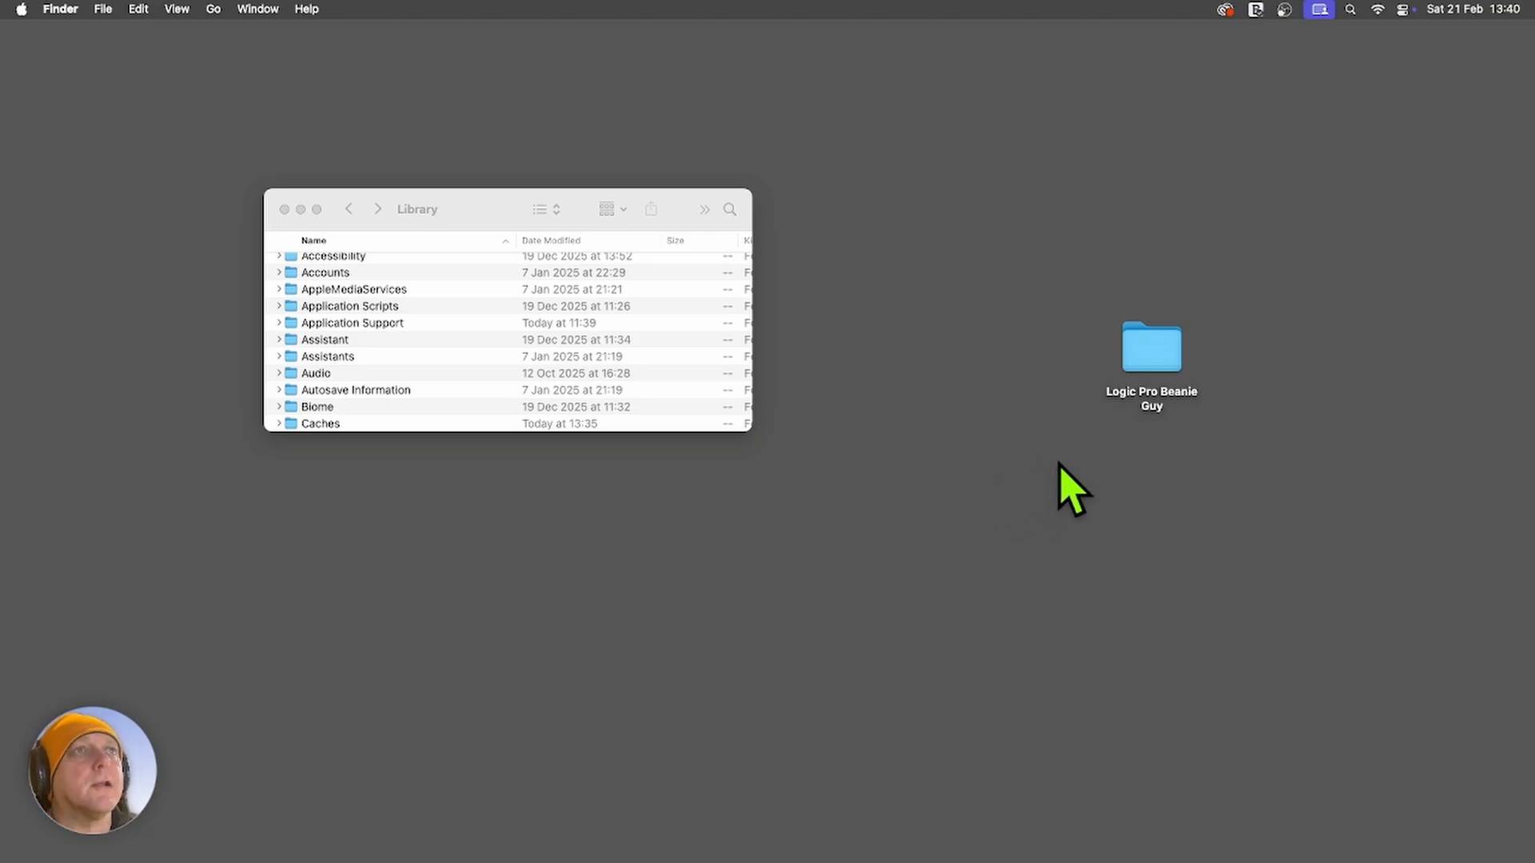
Open the desktop's Logic Pro Beanie Guy folder and preview its PDF guide, reading the usage rights and loop installation instructions.
double_click(1155, 376)
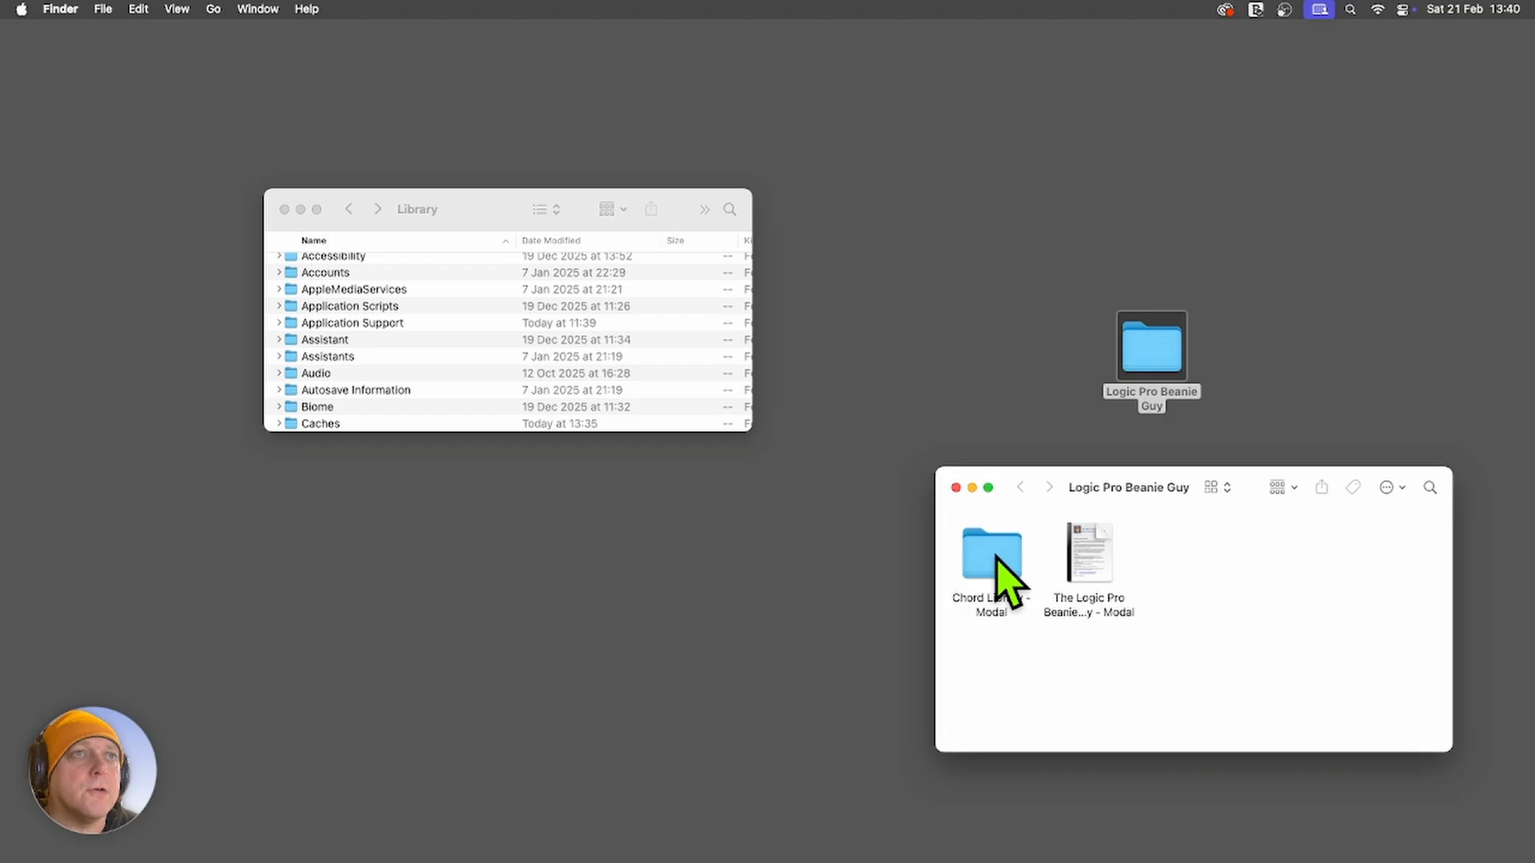
left_click(1096, 557)
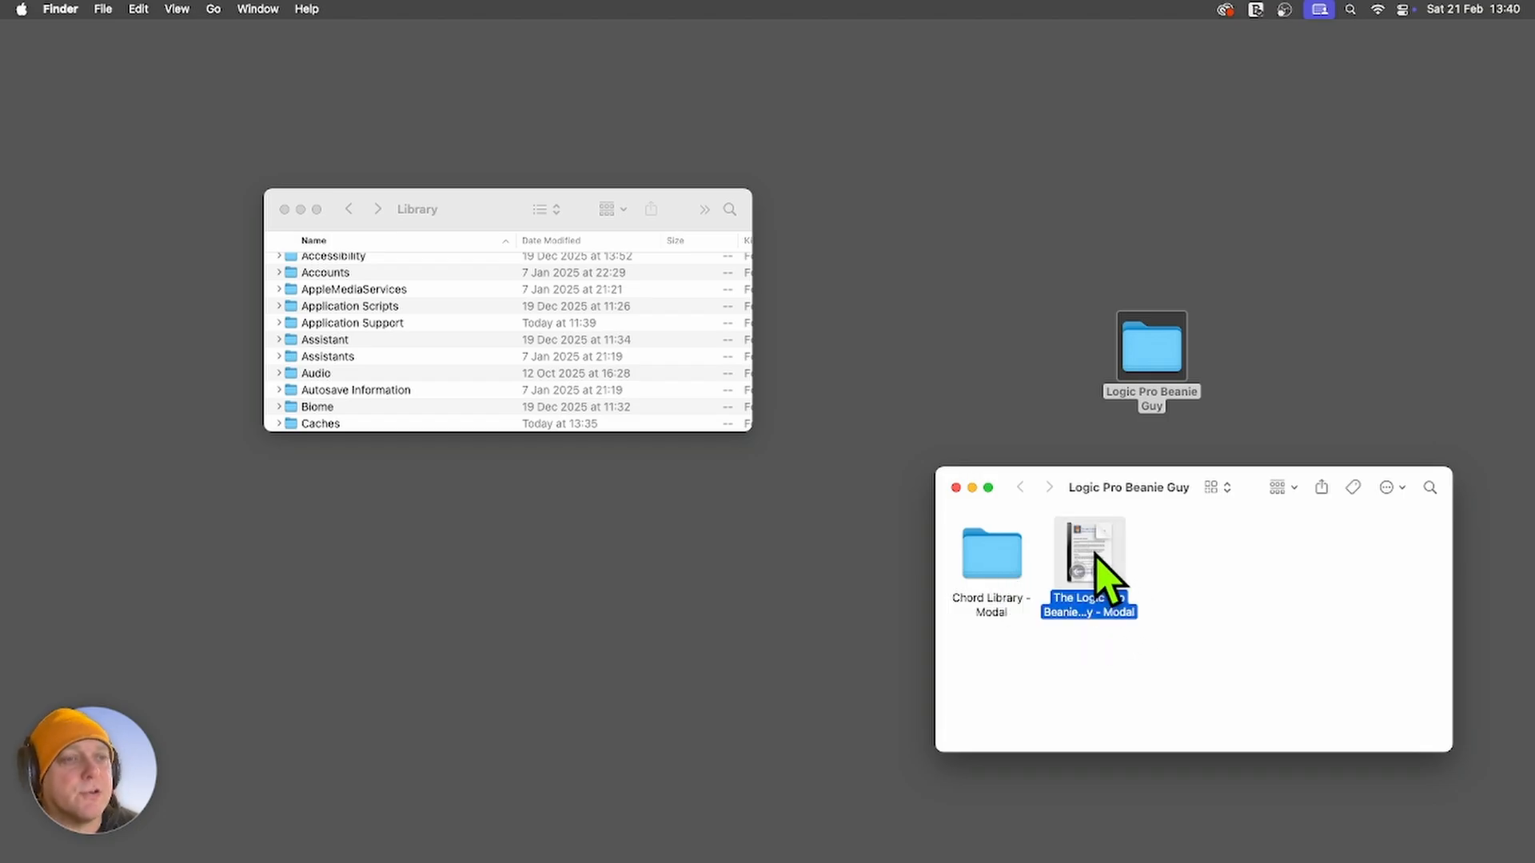
key("space")
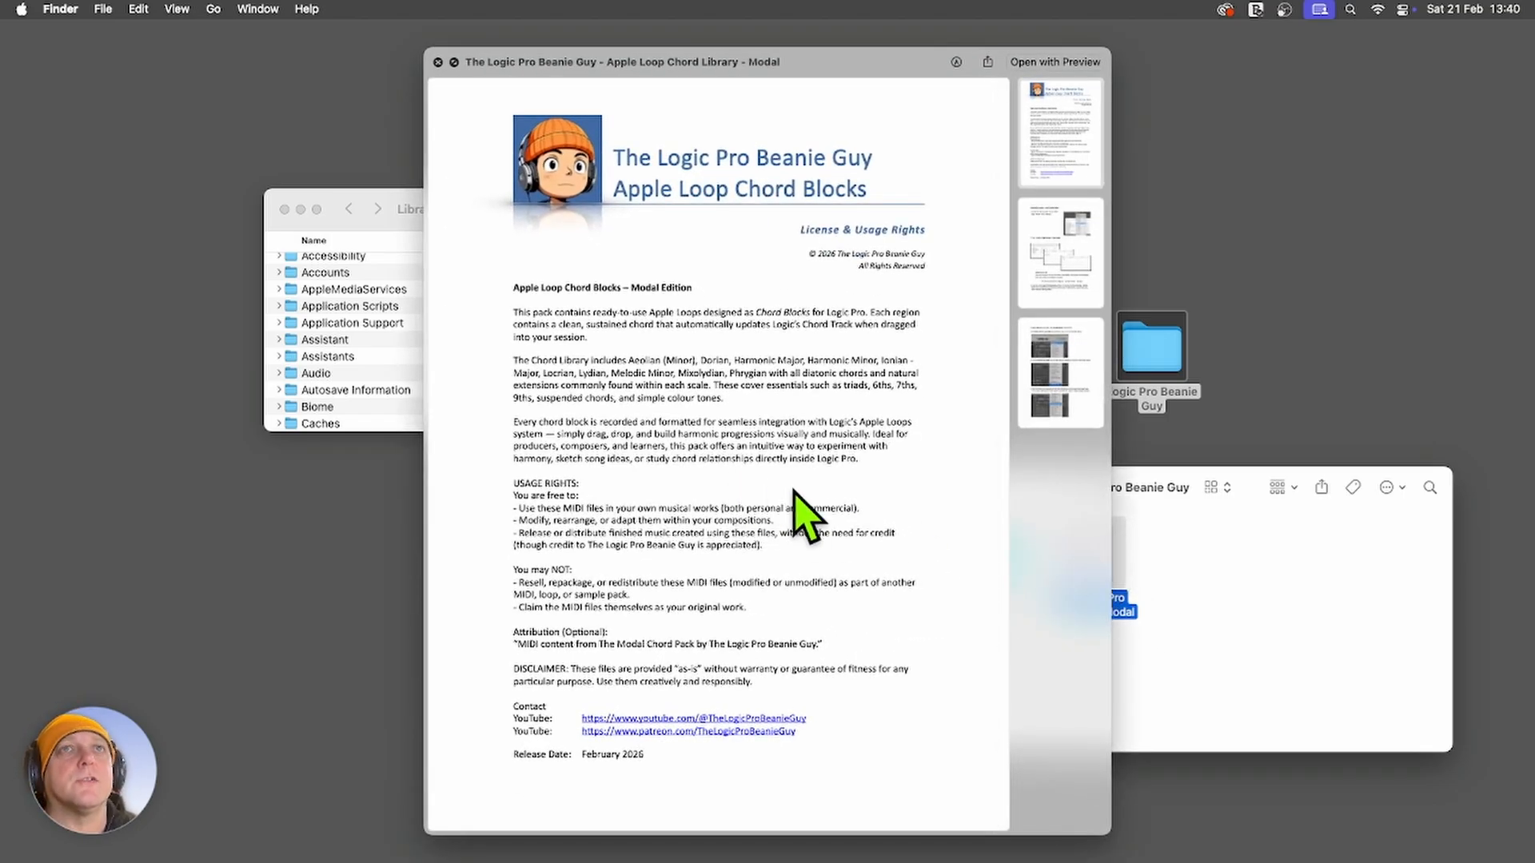
scroll(818, 537, "down", 4)
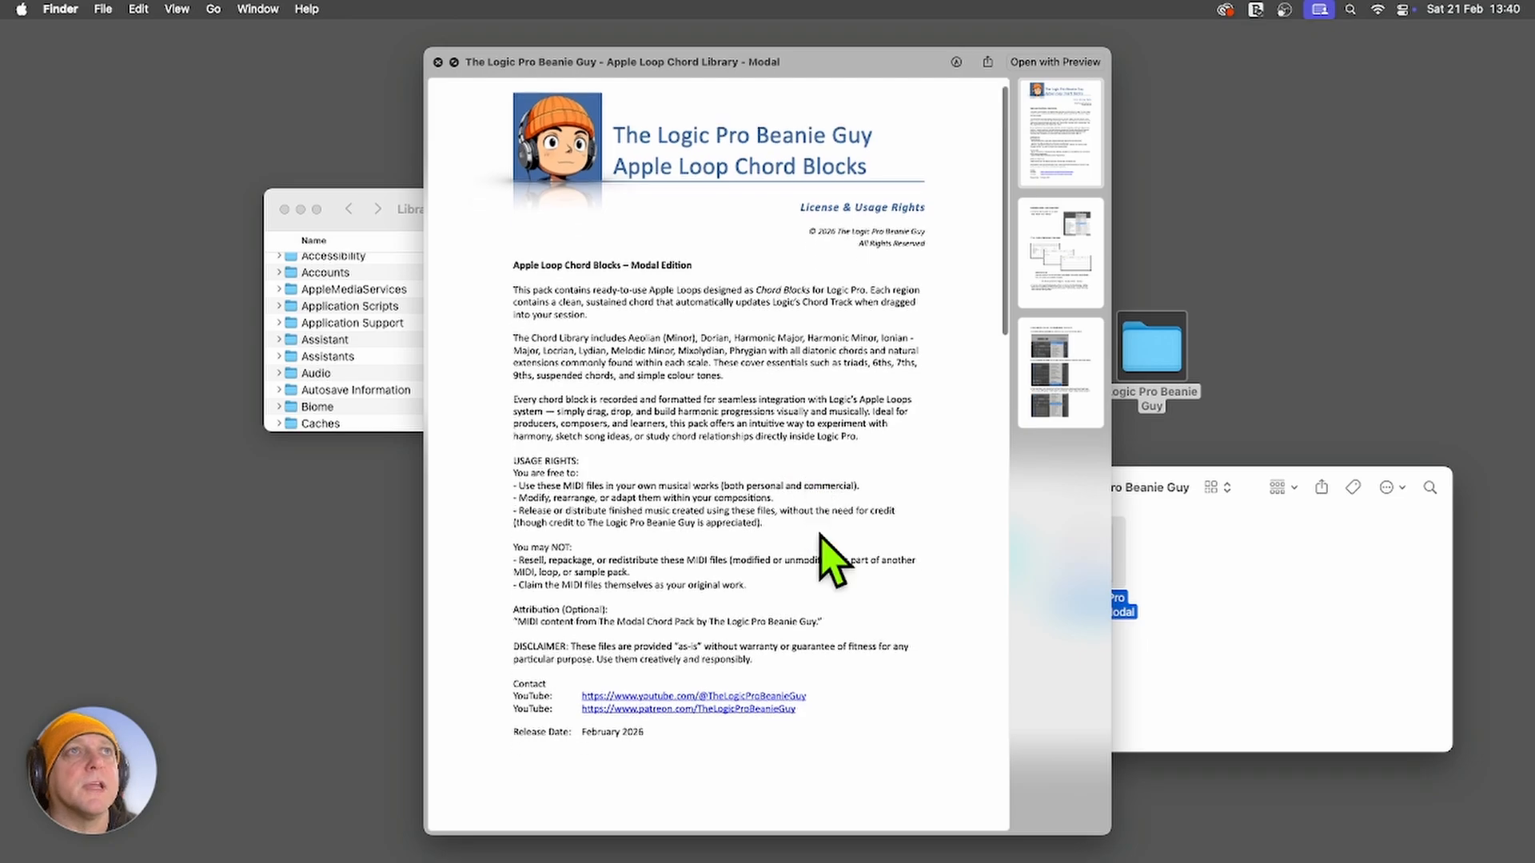
scroll(832, 563, "down", 10)
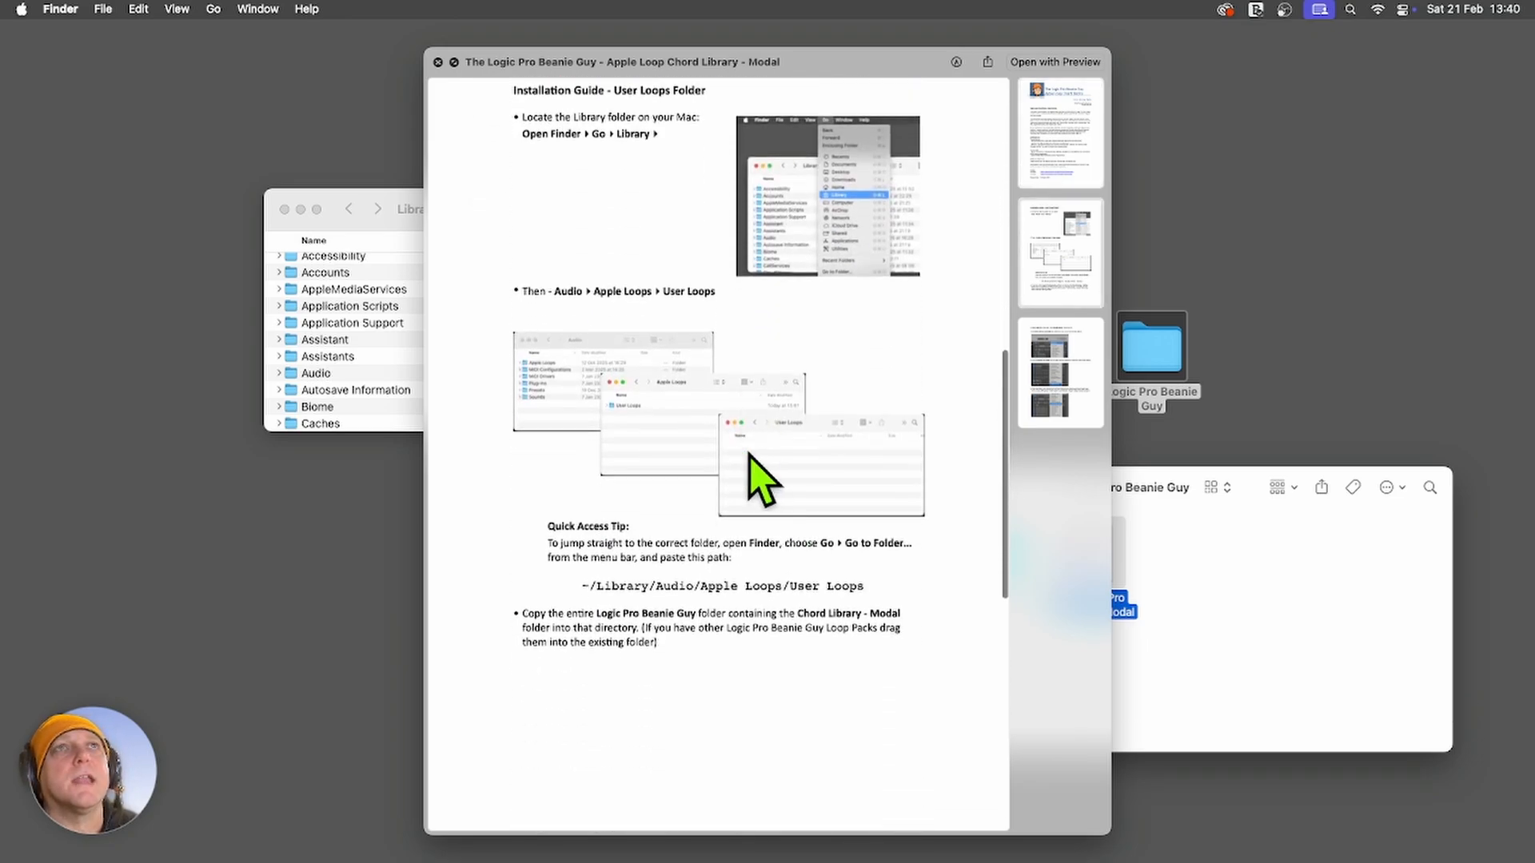
scroll(747, 404, "down", 10)
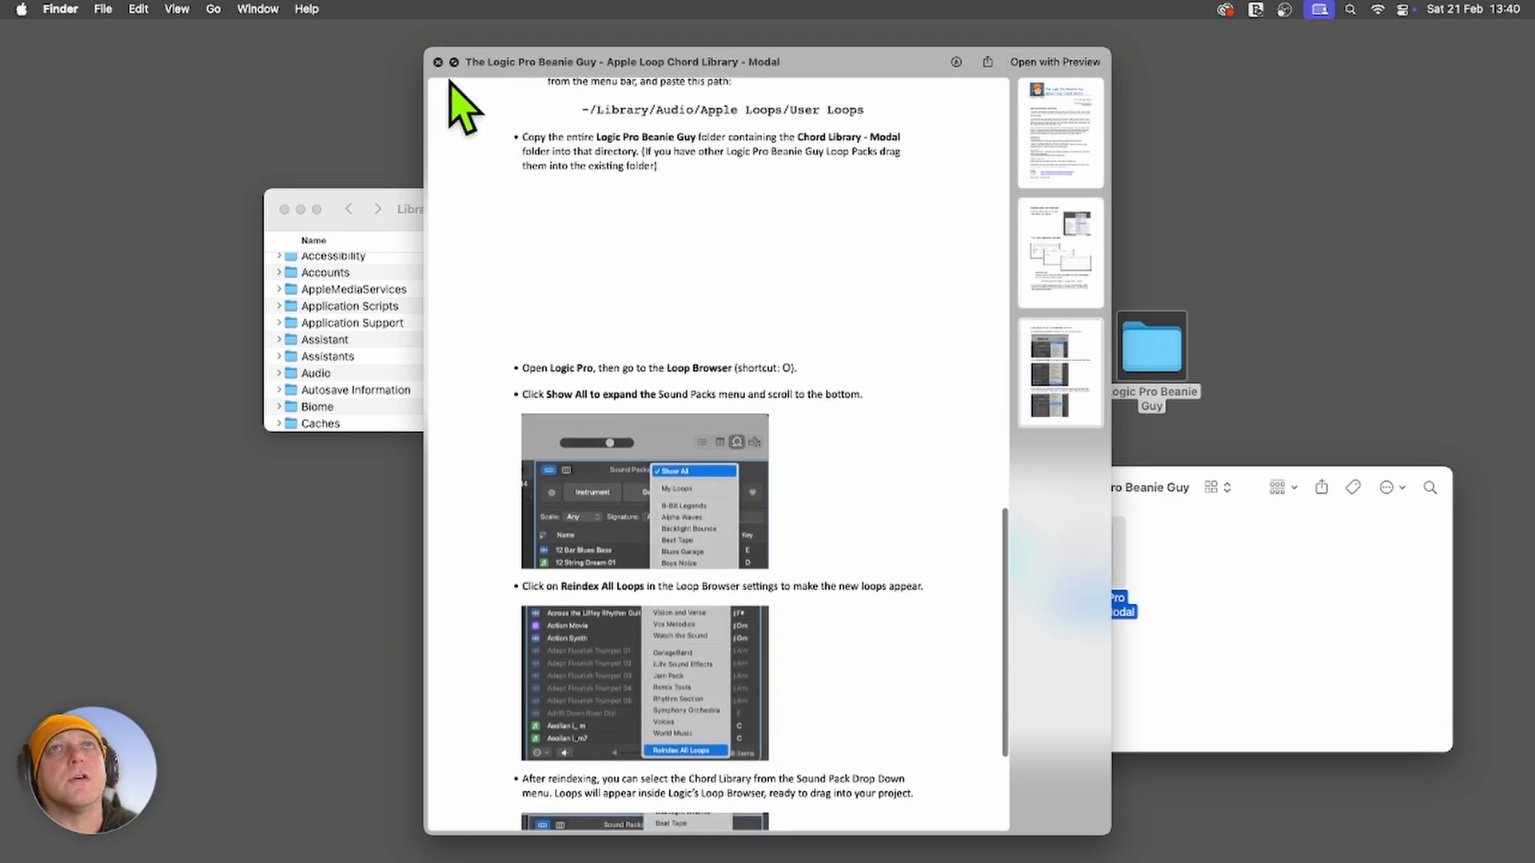
left_click(437, 62)
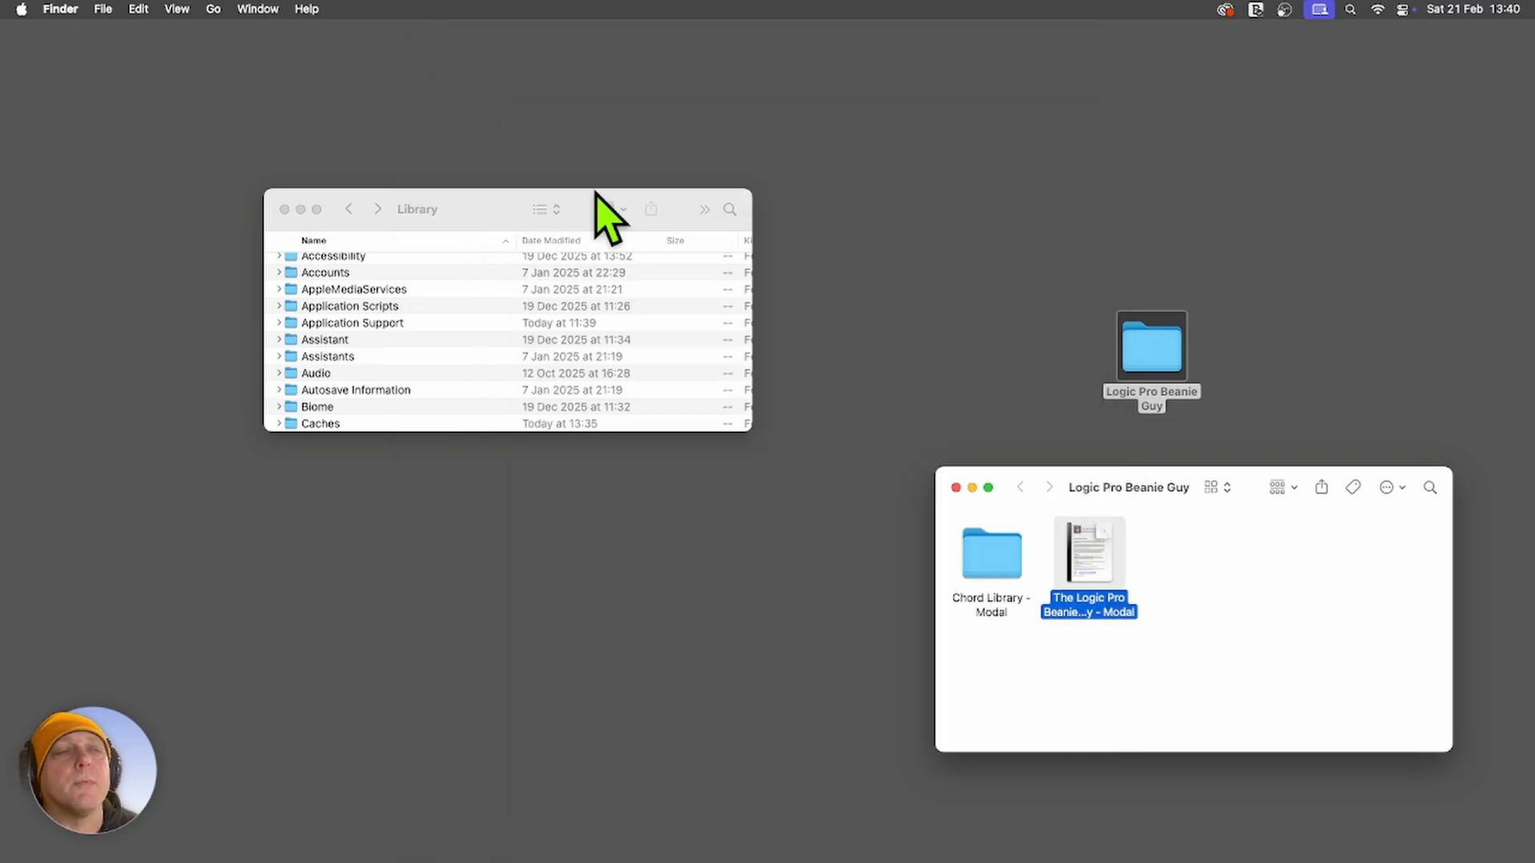
Look through the Chord Library - Modal folder and the loop files in its Dorian subfolder, and close the window.
left_click(1261, 653)
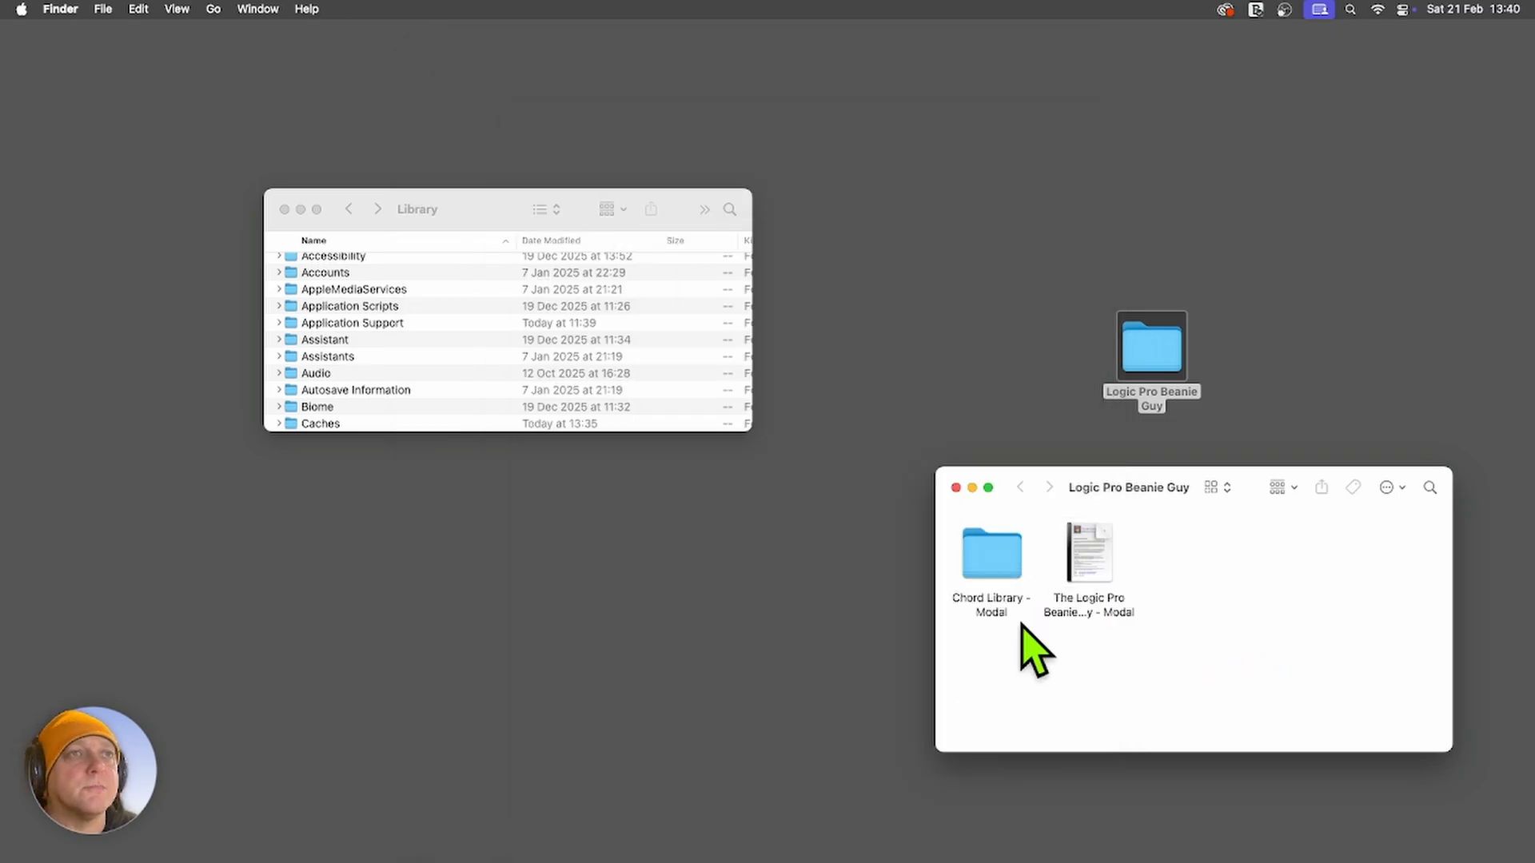
double_click(1002, 569)
scroll(1135, 611, "right", 3)
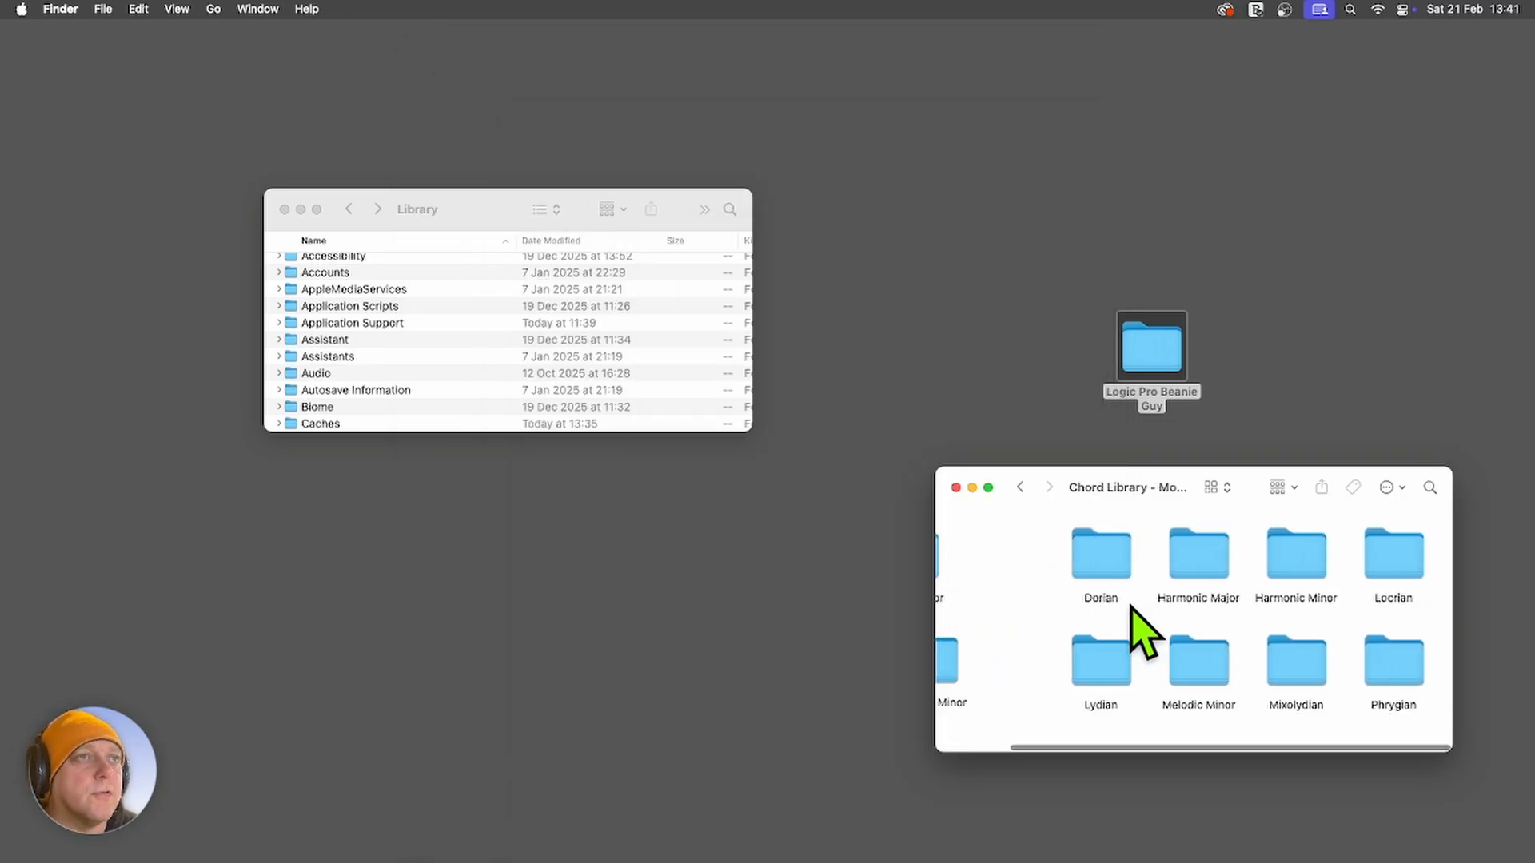
left_click(1097, 554)
double_click(1099, 555)
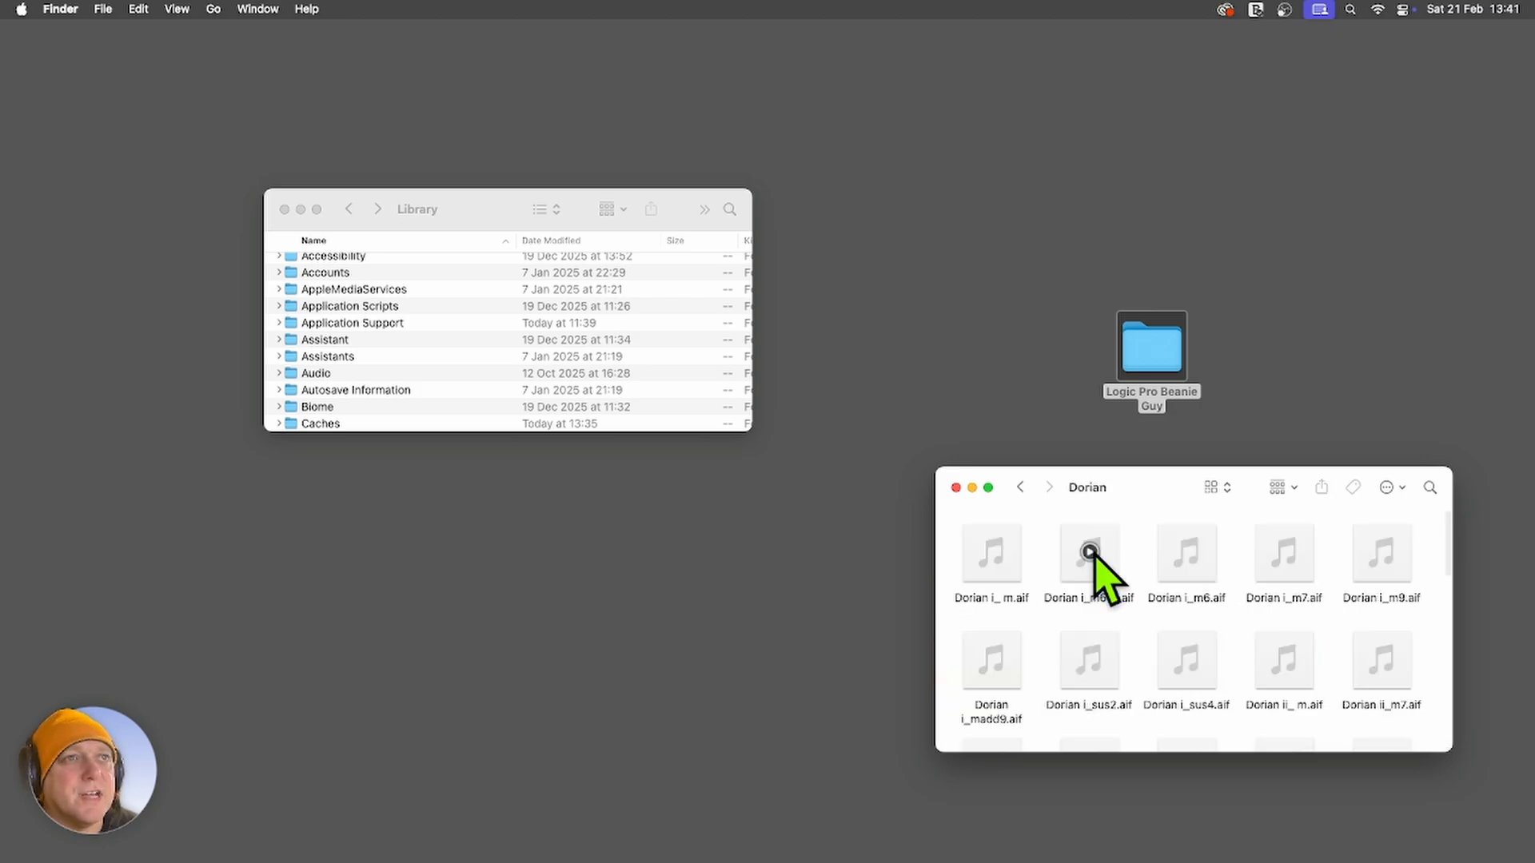
scroll(1149, 632, "down", 3)
scroll(1146, 626, "up", 4)
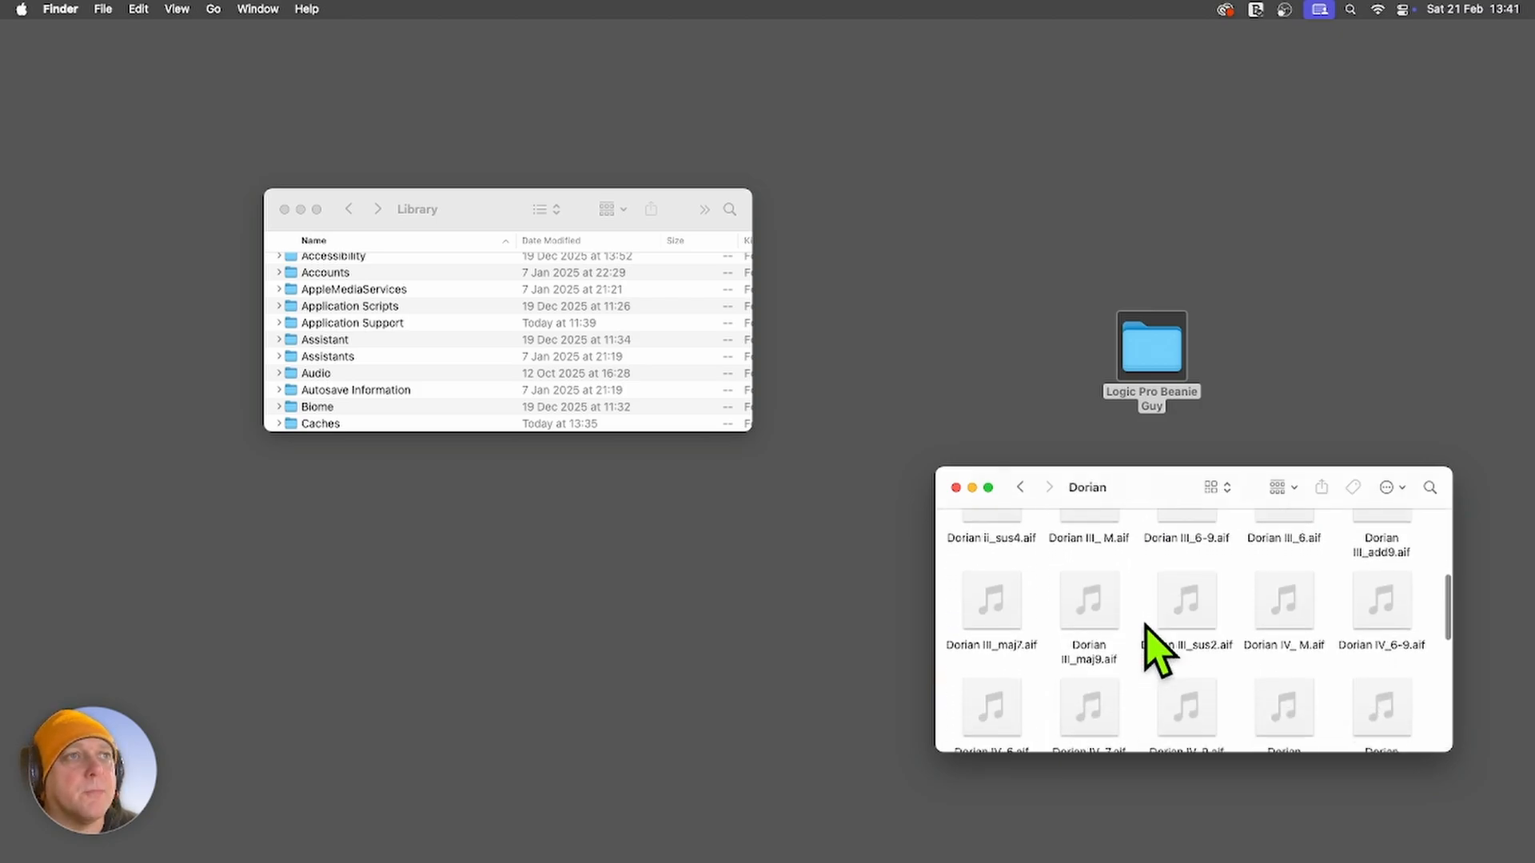
scroll(1139, 646, "down", 1)
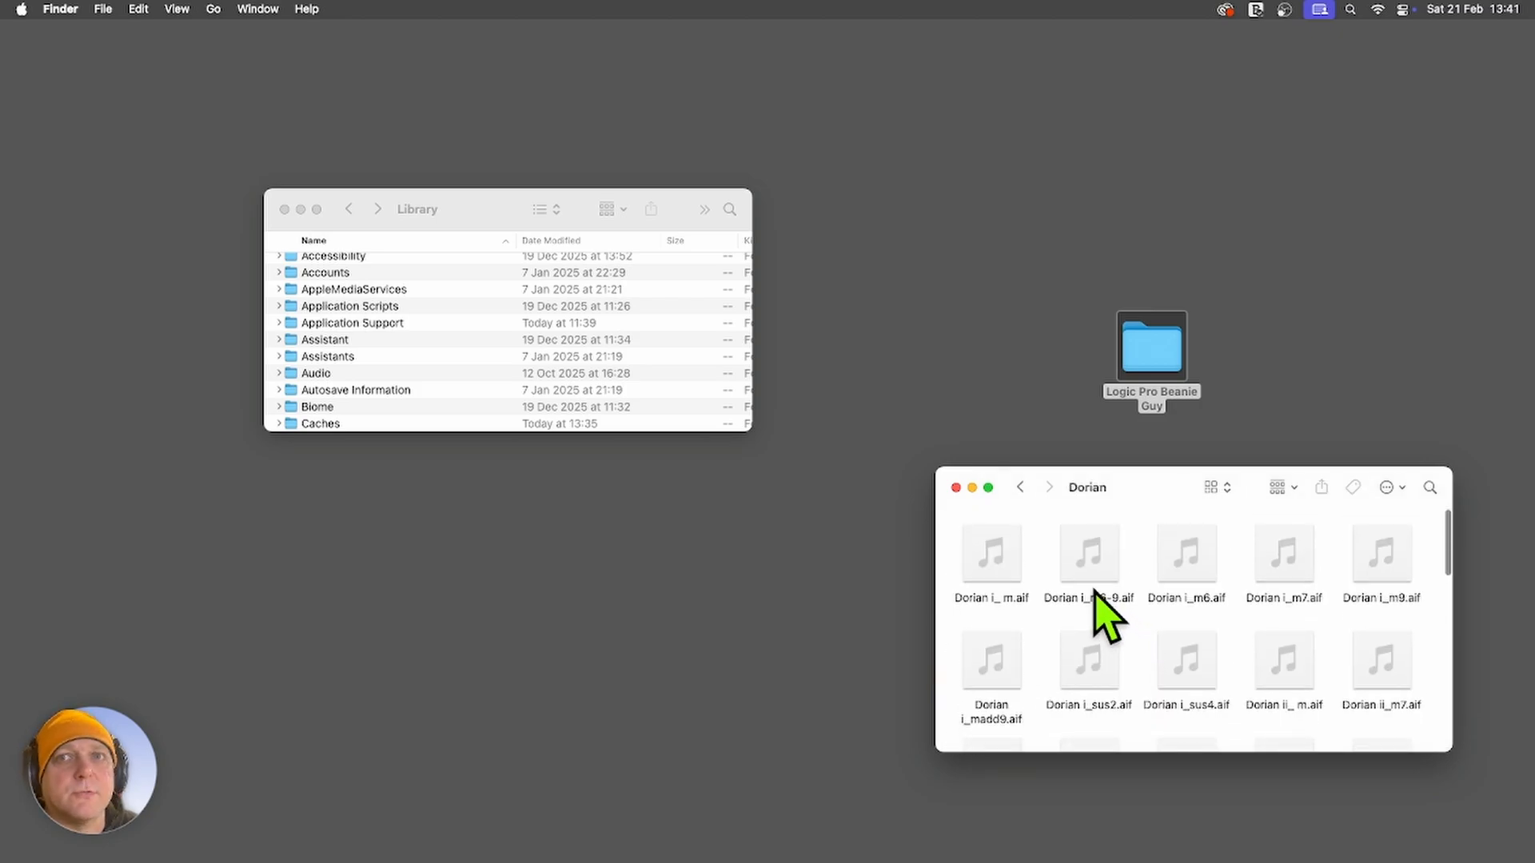
left_click(1021, 487)
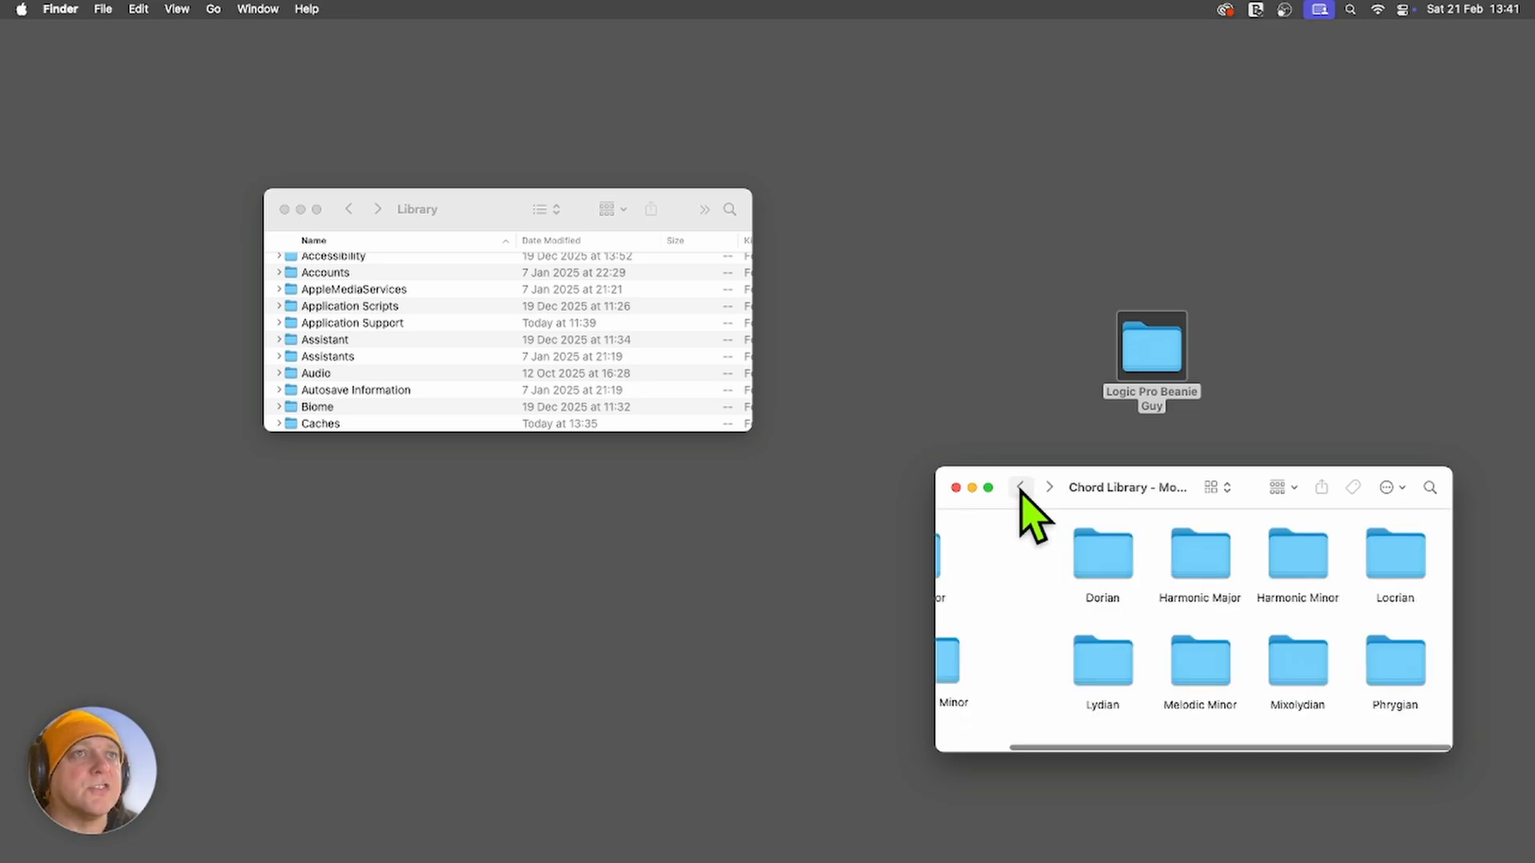
left_click(1021, 488)
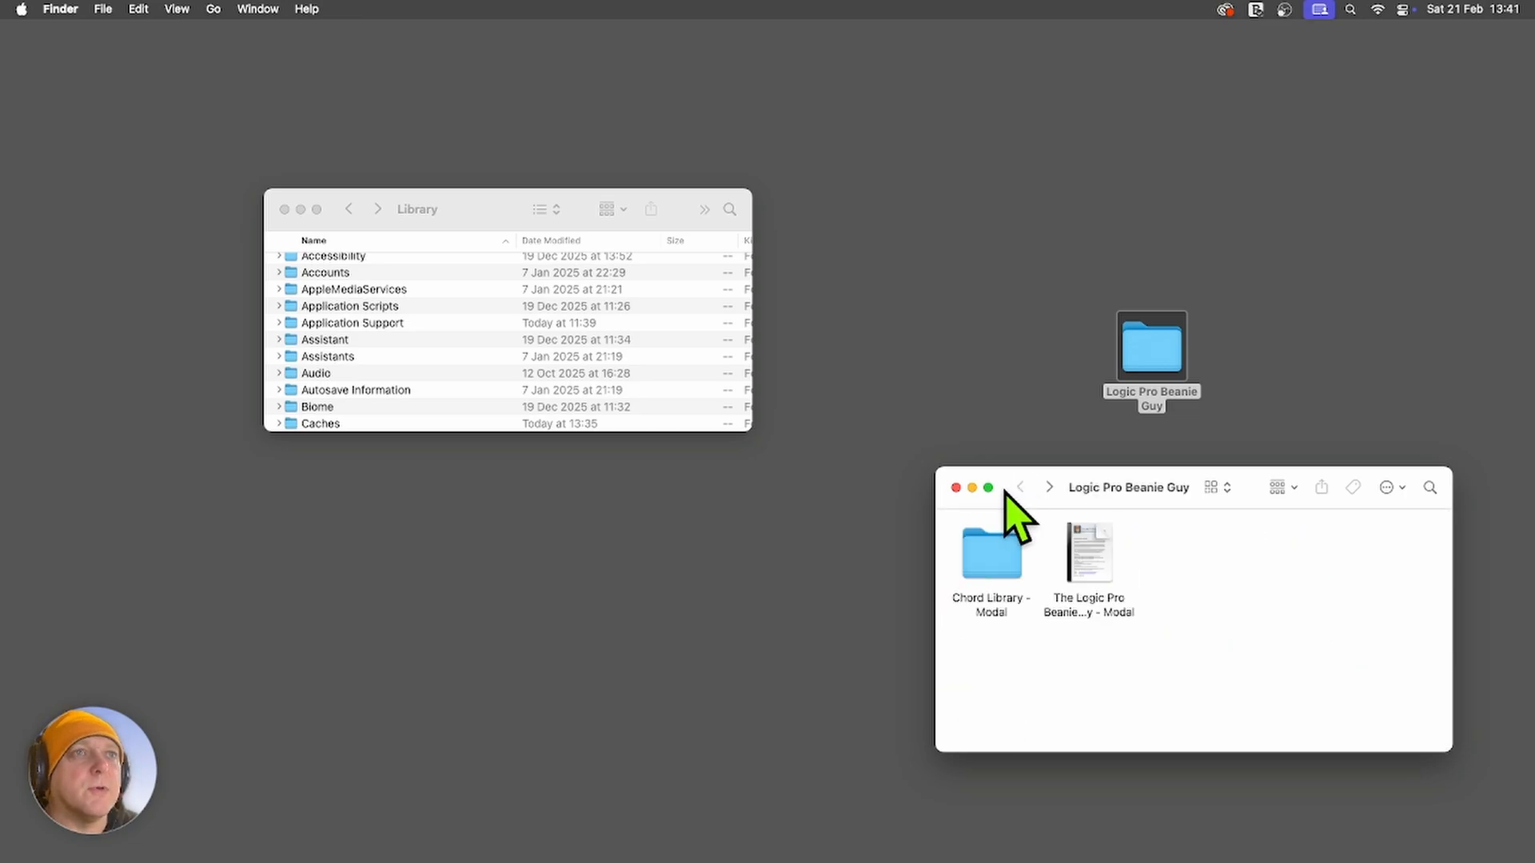
left_click(956, 487)
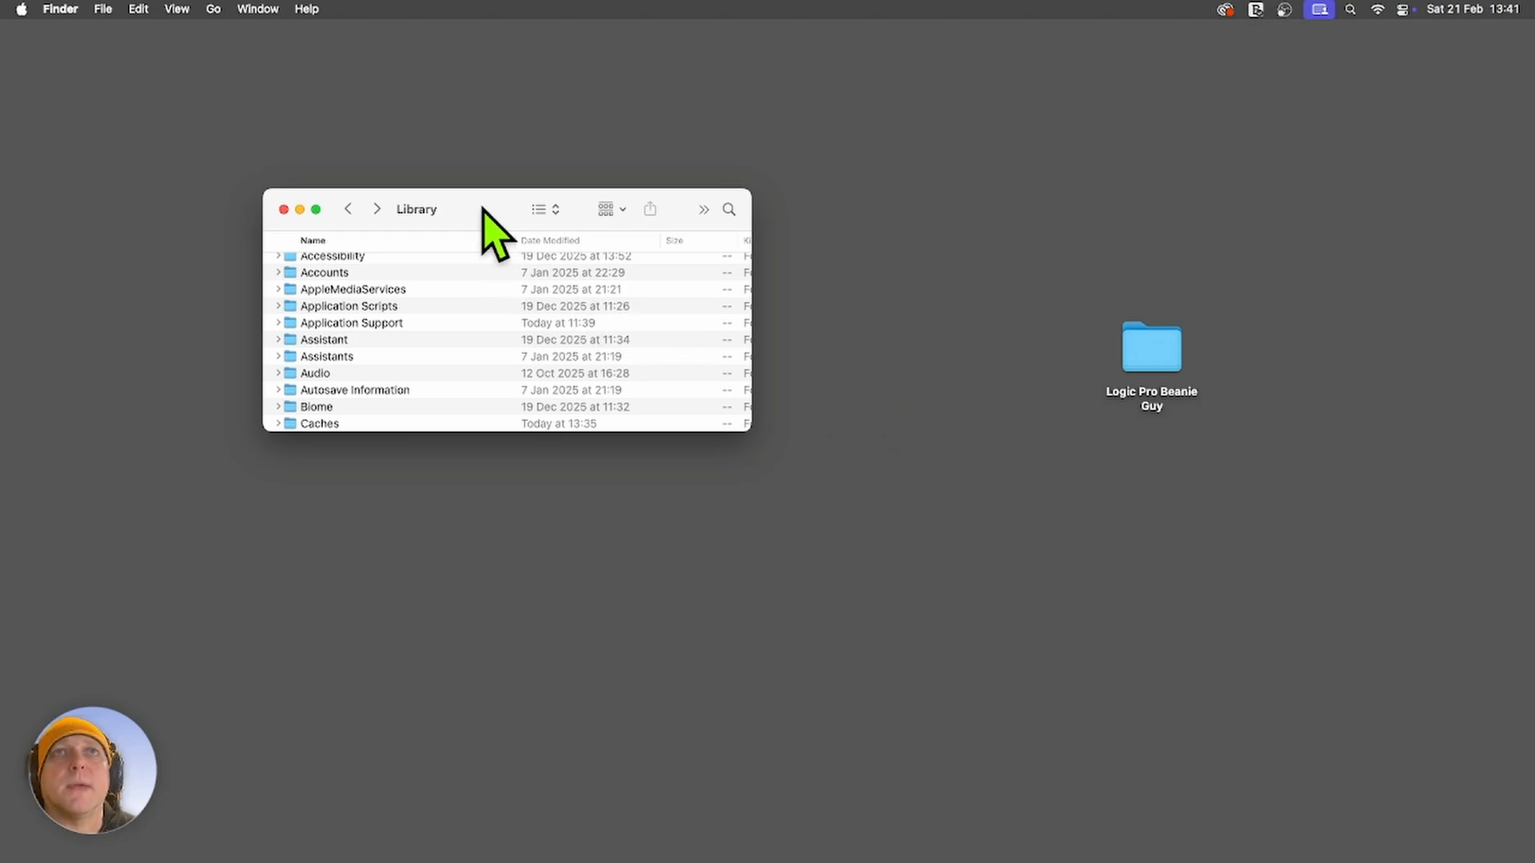
Place the desktop's Logic Pro Beanie Guy folder into ~/Library/Audio/Apple Loops/User Loops.
left_click(213, 9)
left_click(252, 192)
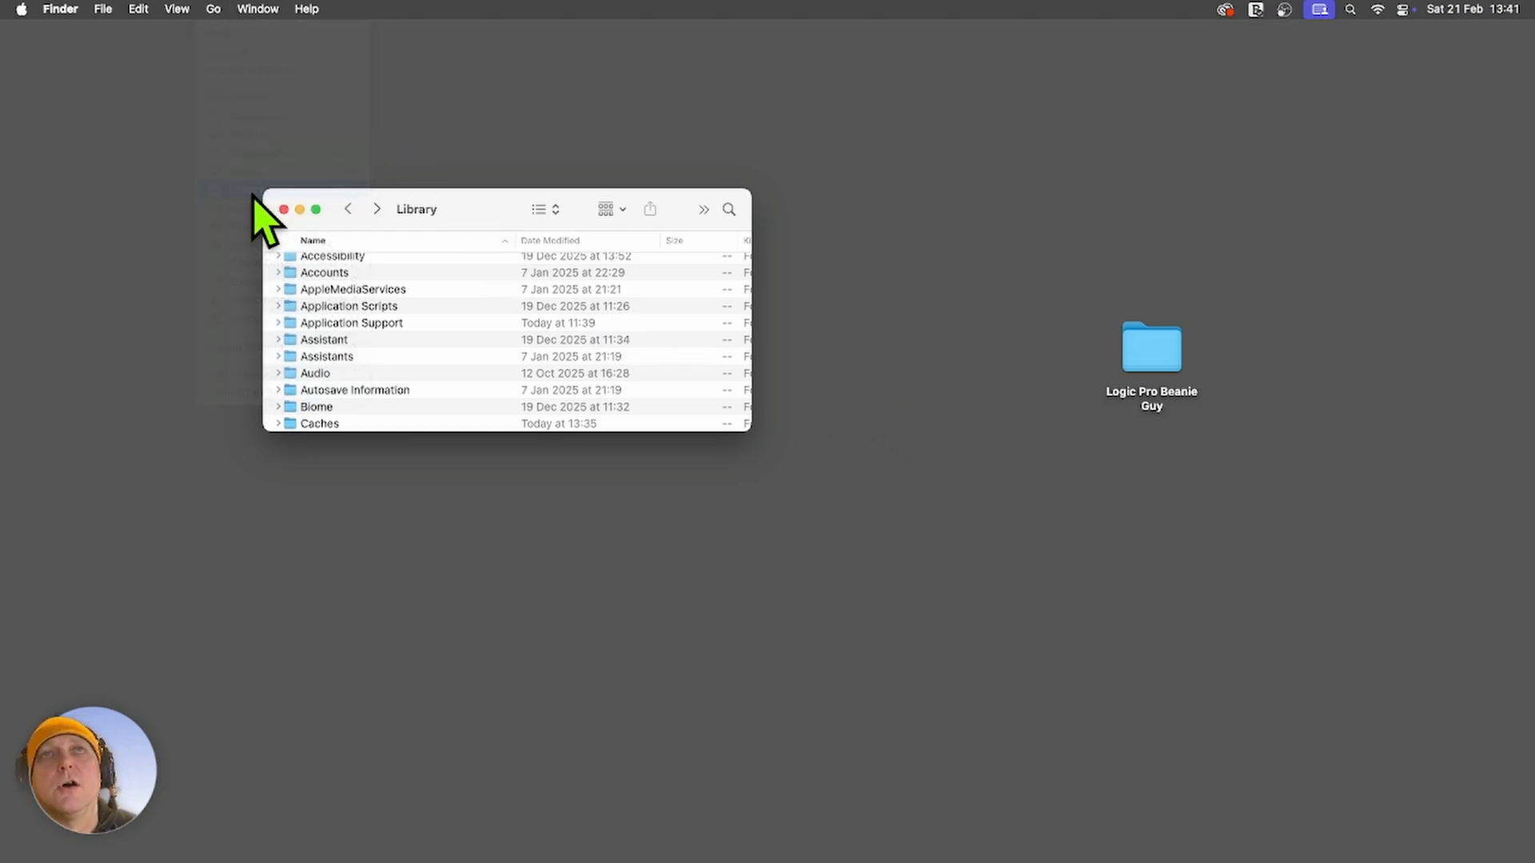
double_click(311, 373)
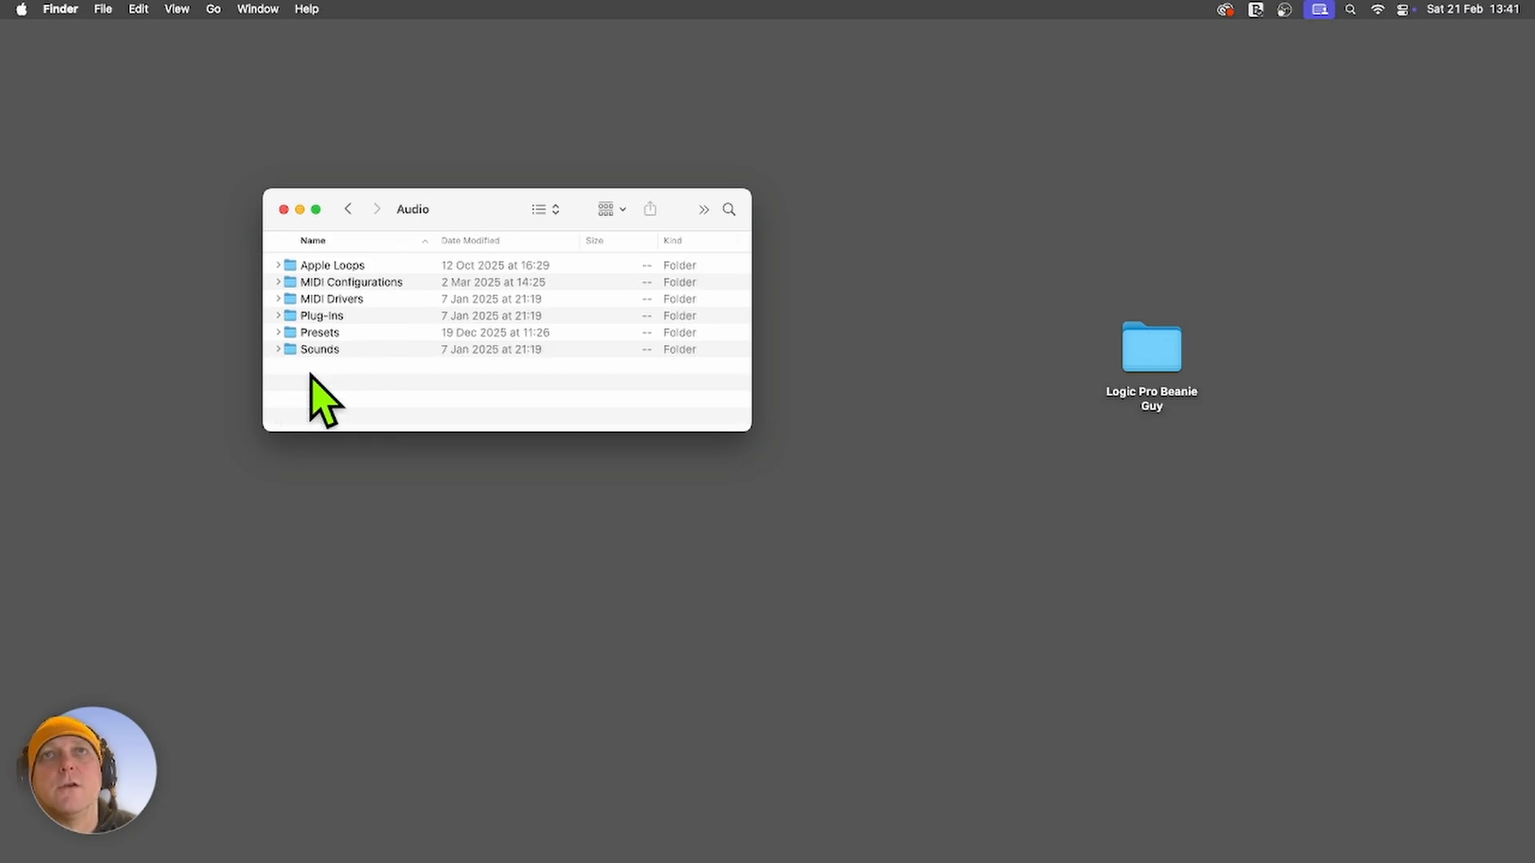
double_click(333, 266)
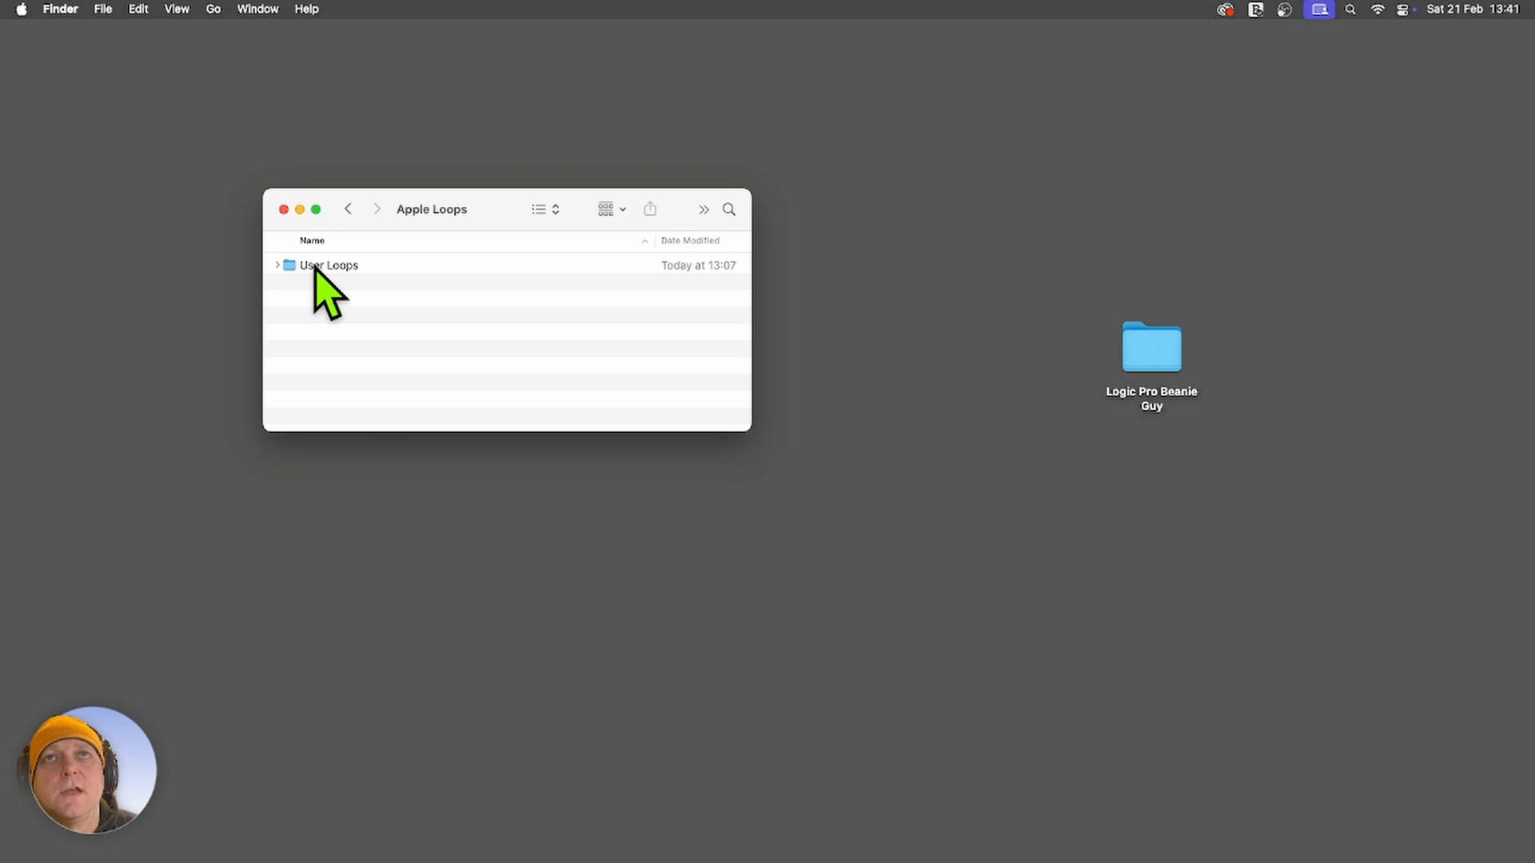
double_click(316, 266)
left_click(1169, 362)
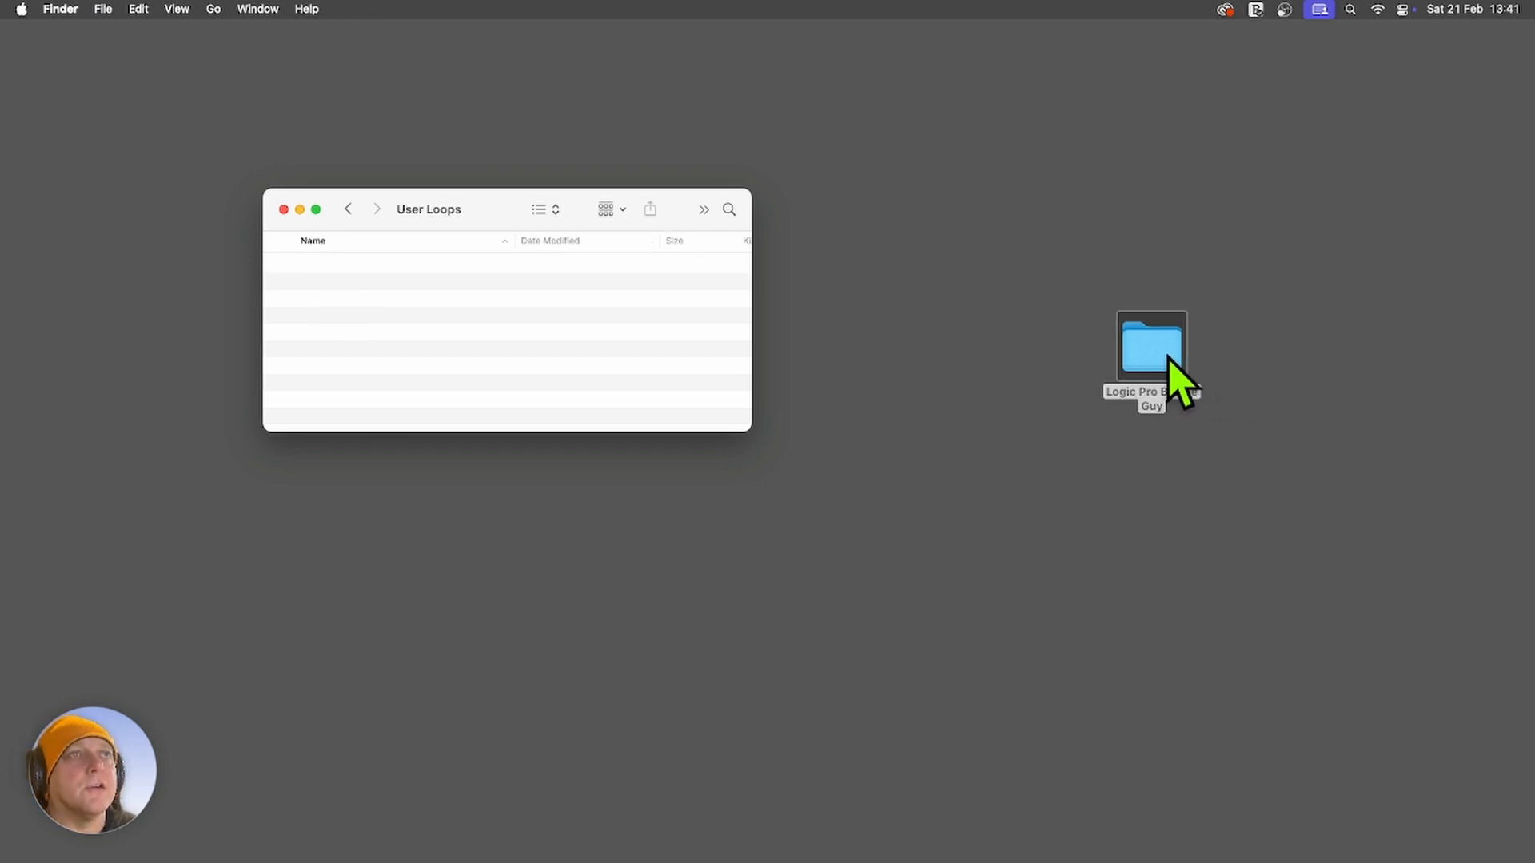
left_click_drag(1168, 362, 362, 306)
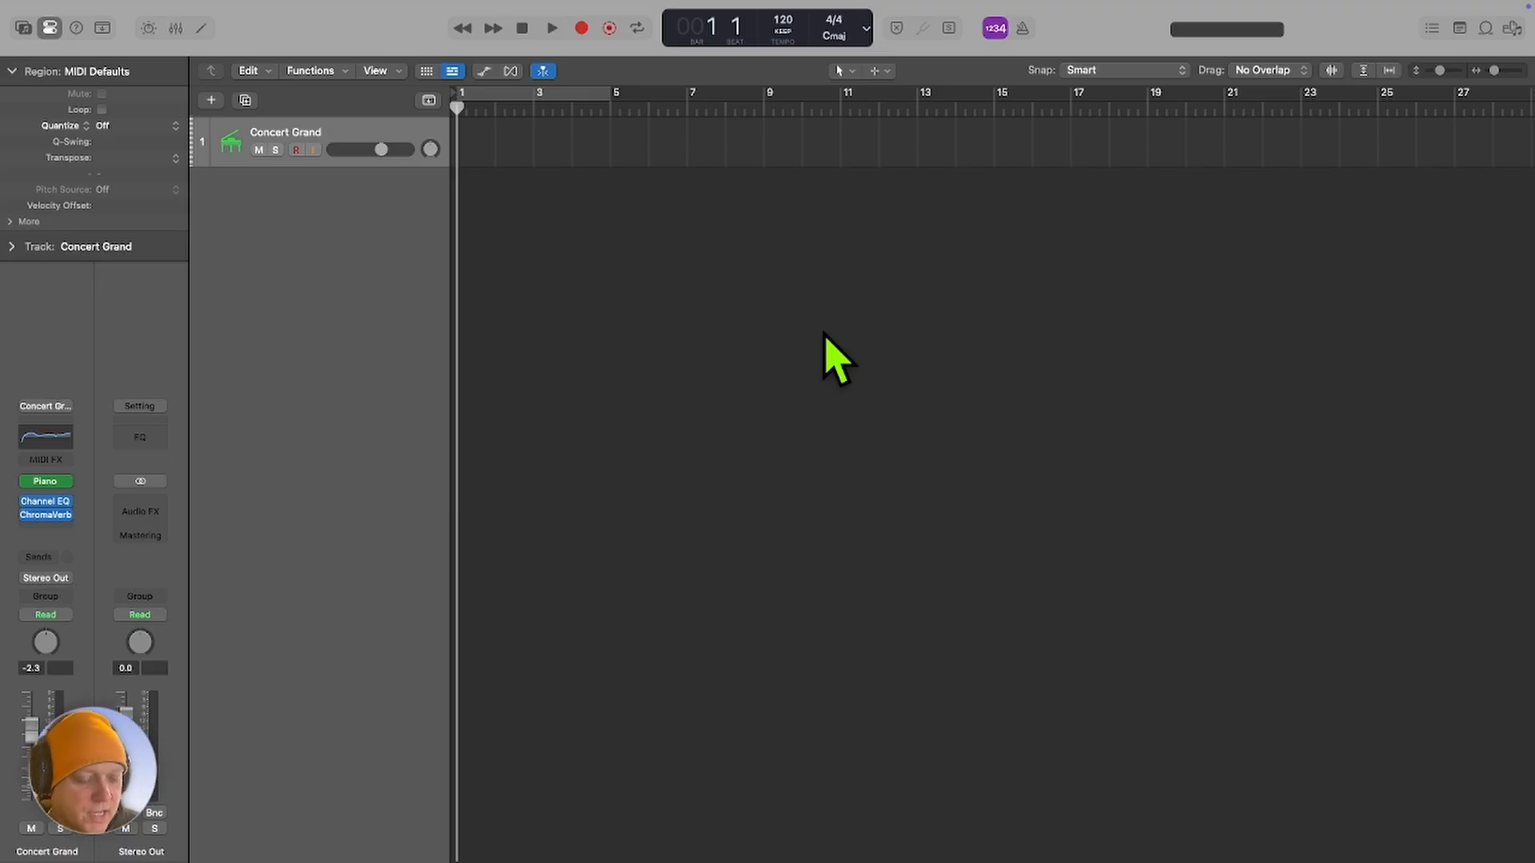
In Logic Pro, show the Loop Browser and reindex all loops.
key("o")
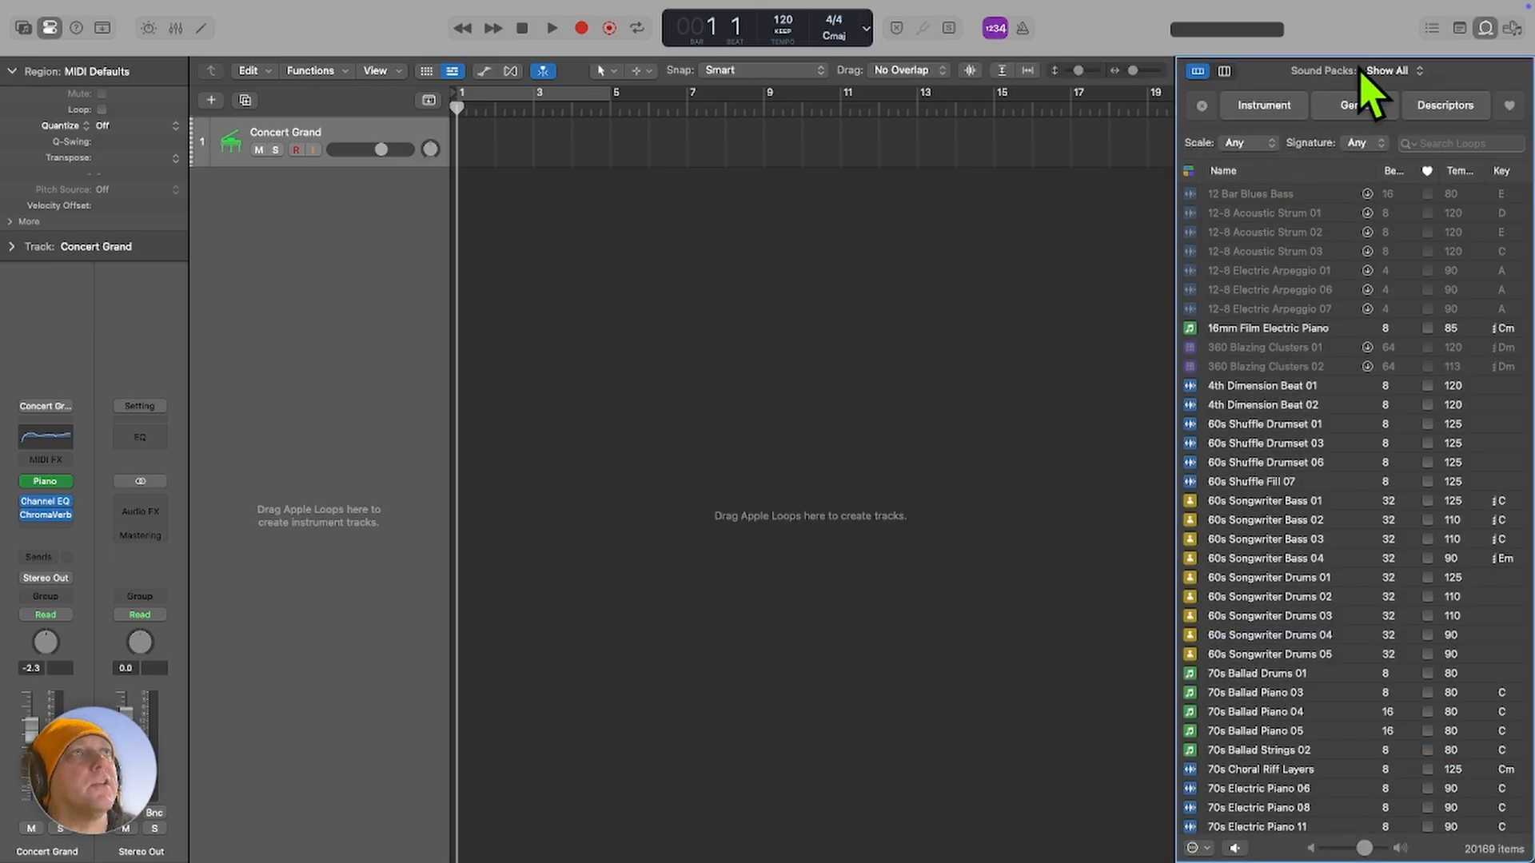
left_click(1412, 73)
scroll(1431, 560, "down", 5)
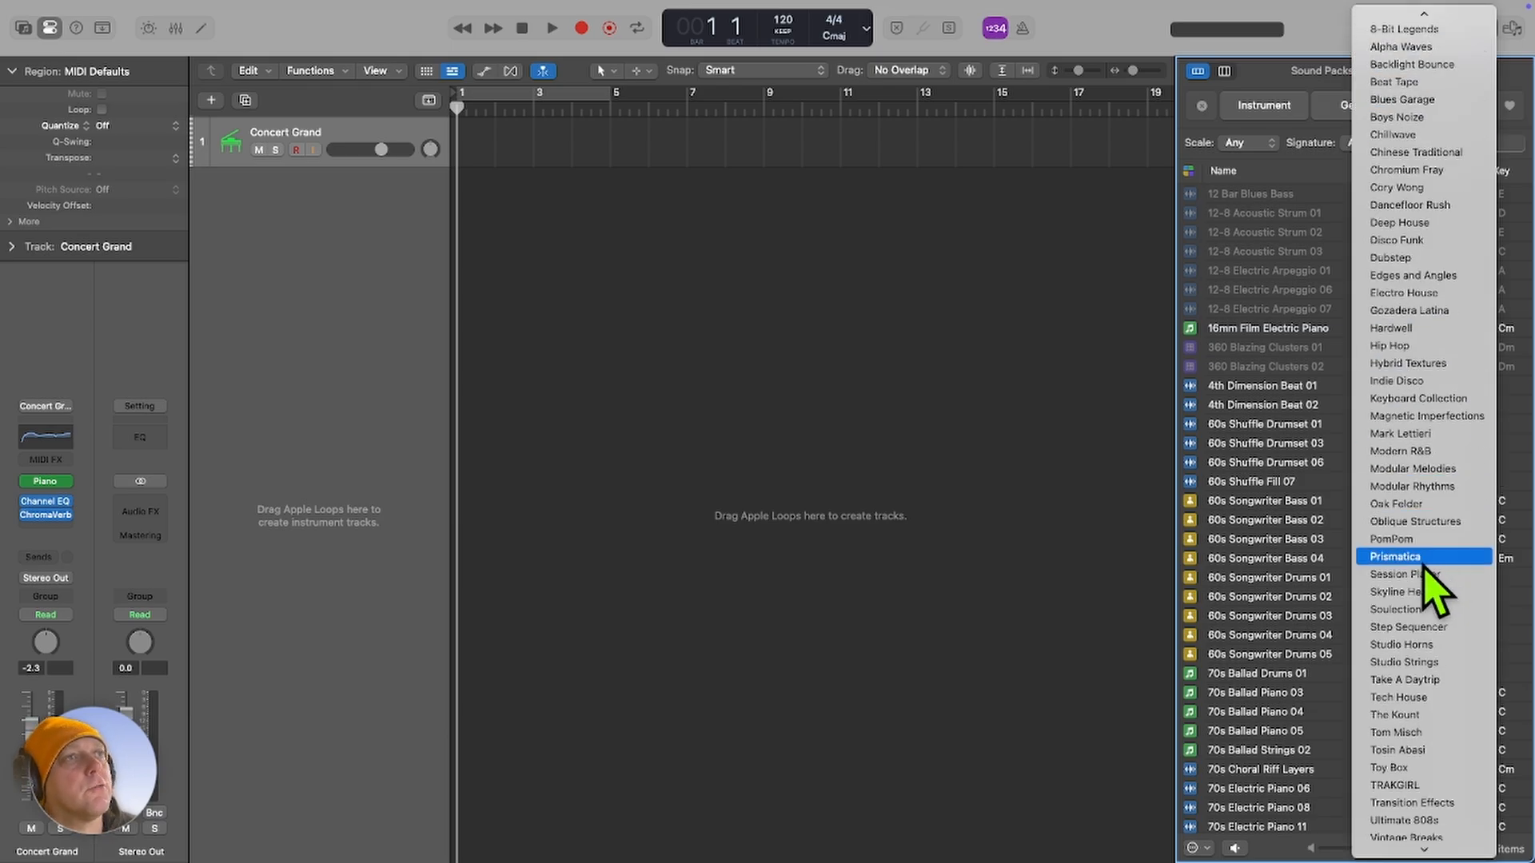
scroll(1427, 576, "down", 3)
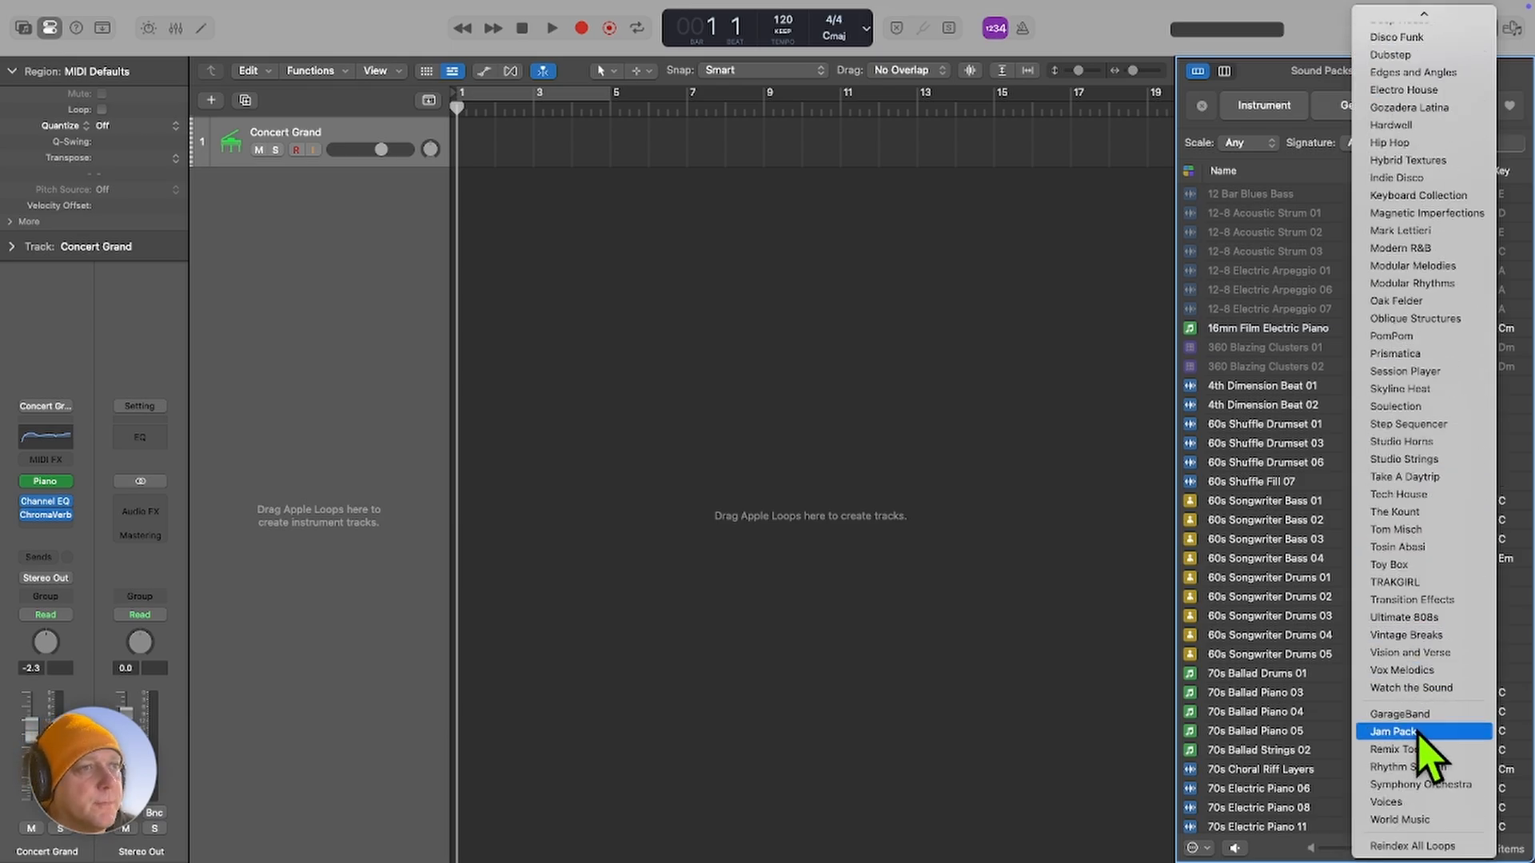
left_click(1422, 847)
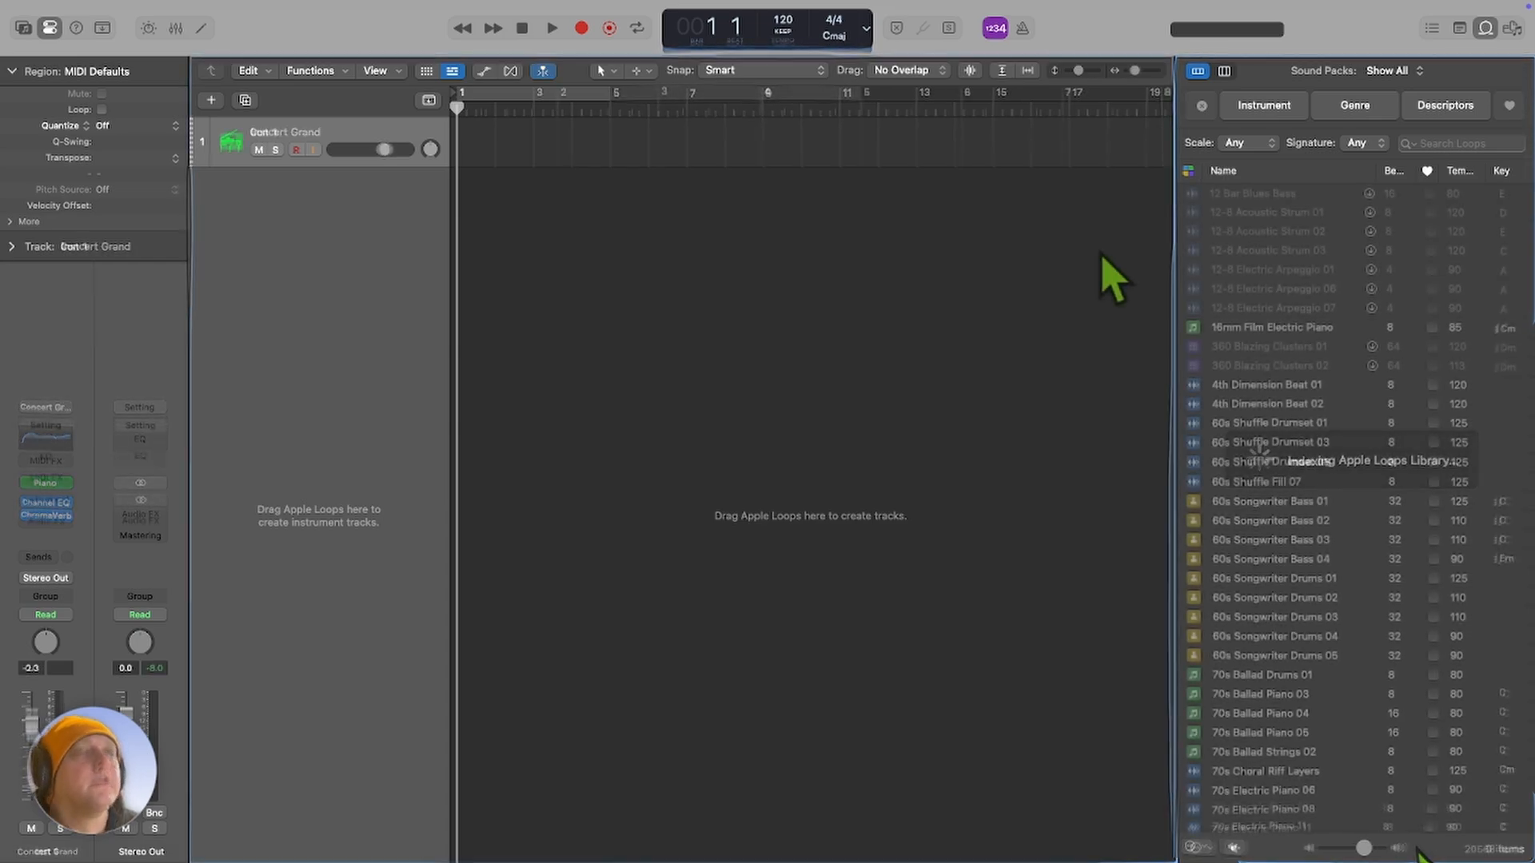
Filter the Loop Browser to the Logic Pro Beanie Guy sound pack.
left_click(1394, 70)
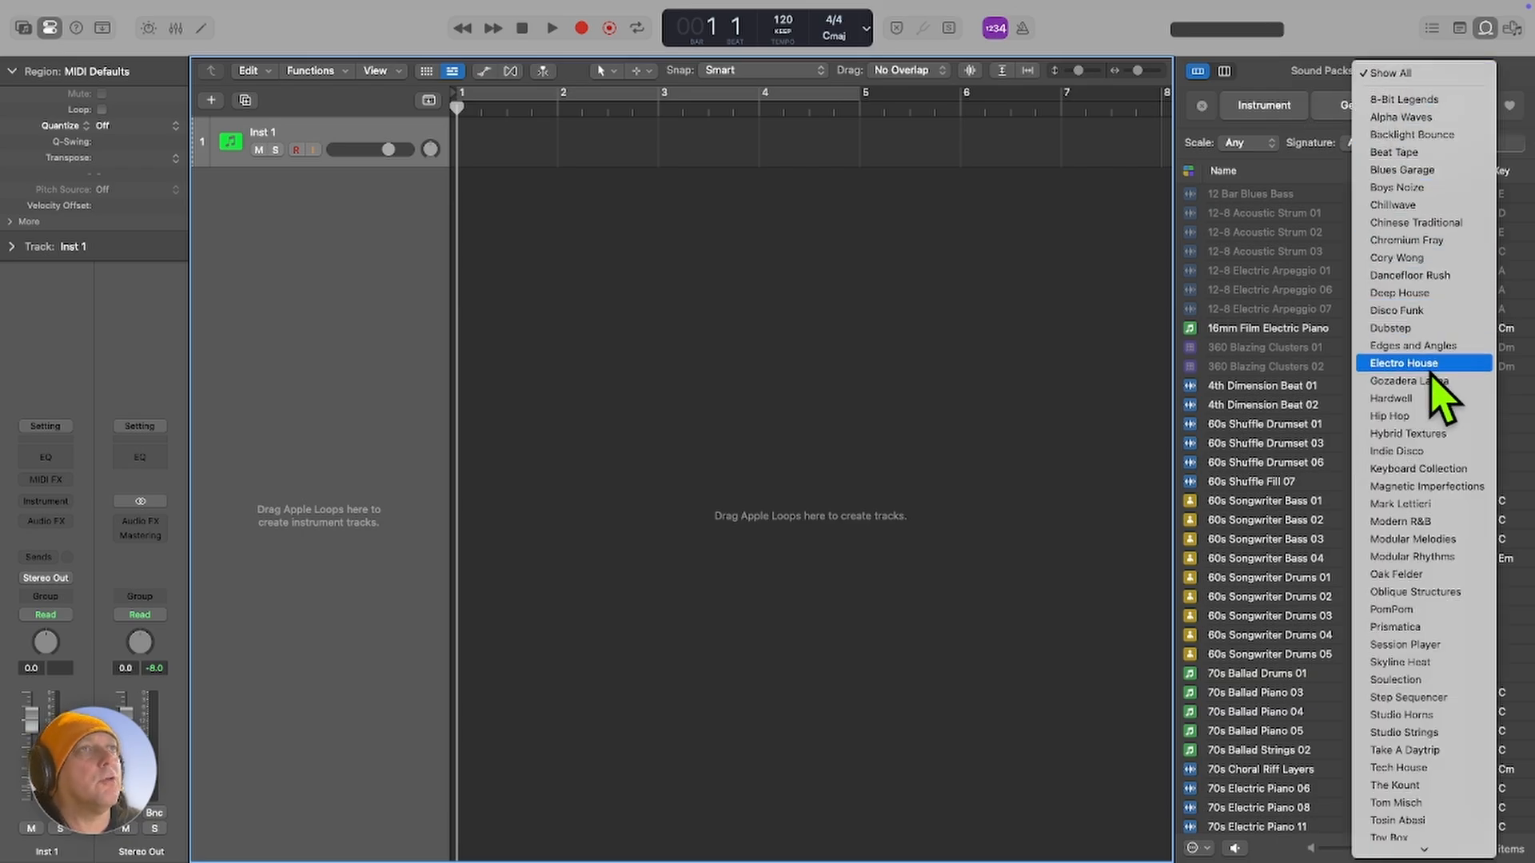
scroll(1409, 374, "down", 5)
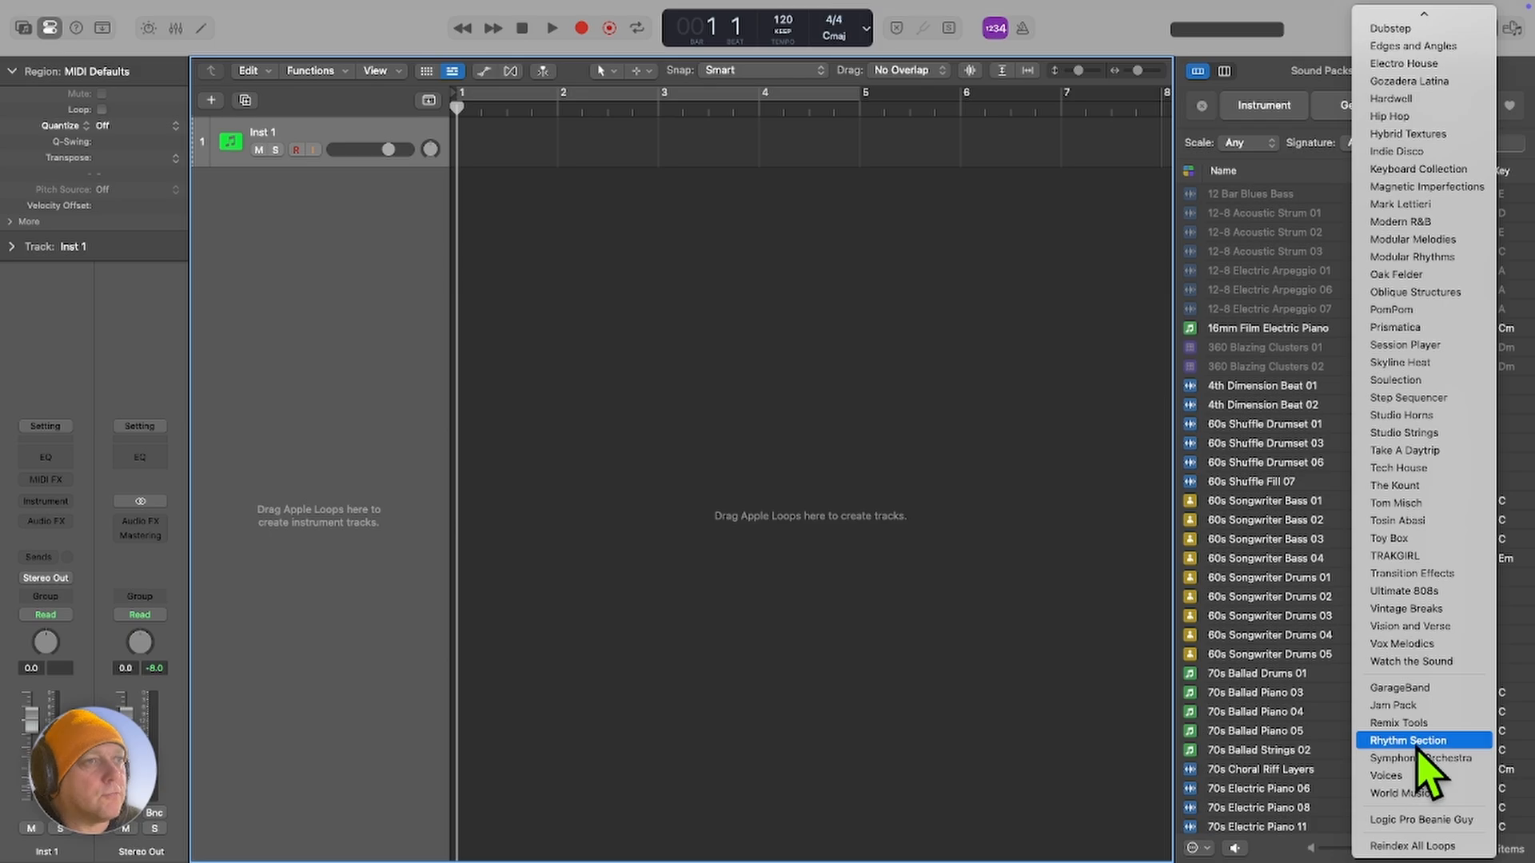
left_click(1420, 823)
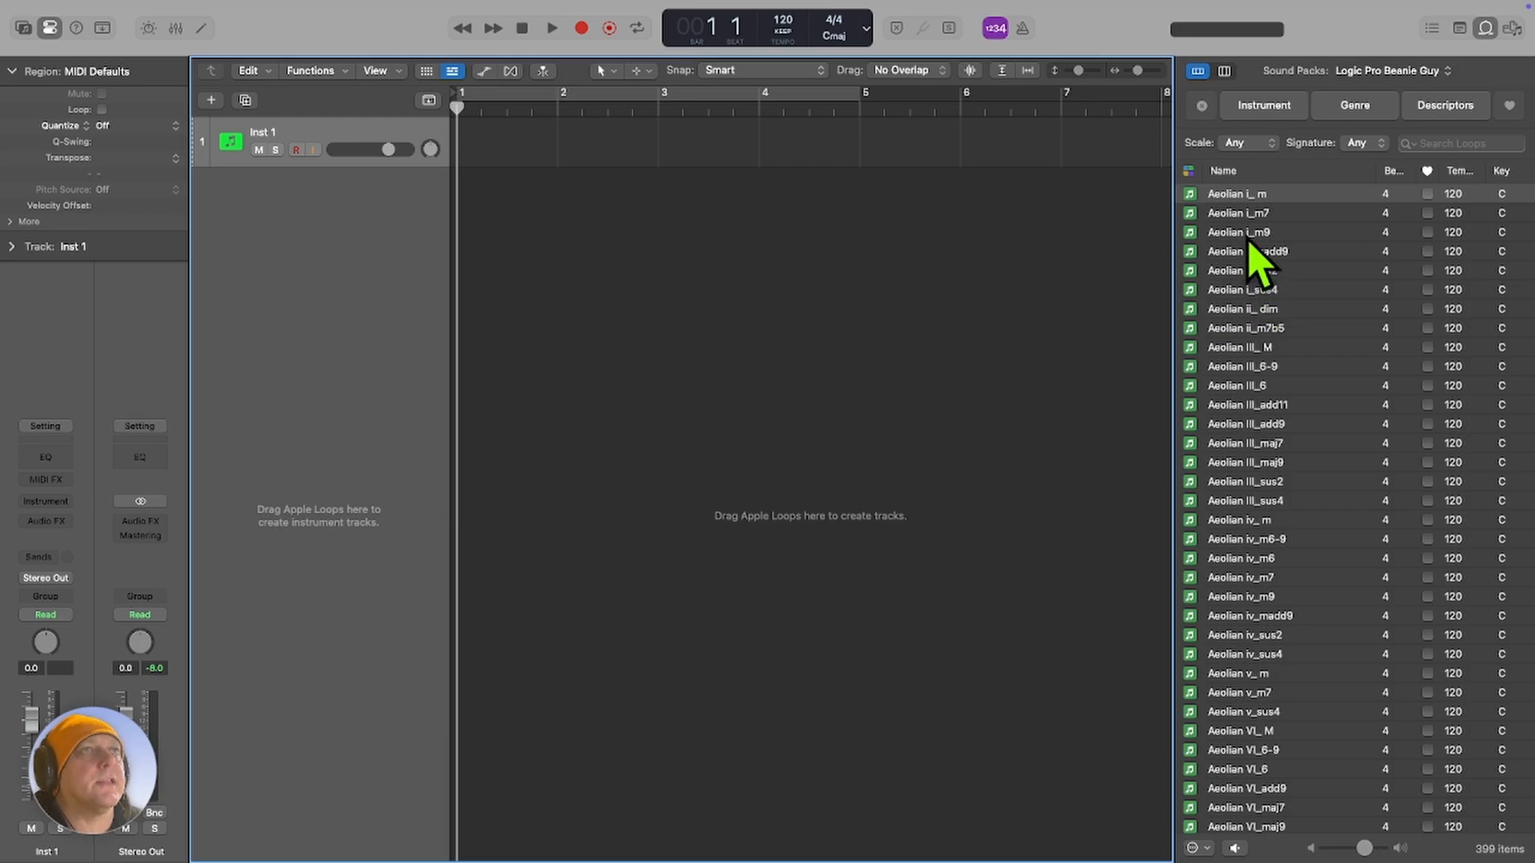
Browse the pack's modal chord loops and audition Aeolian i_m9, Aeolian i_sus2, Aeolian III_ M and Aeolian i_ m.
scroll(1283, 387, "down", 5)
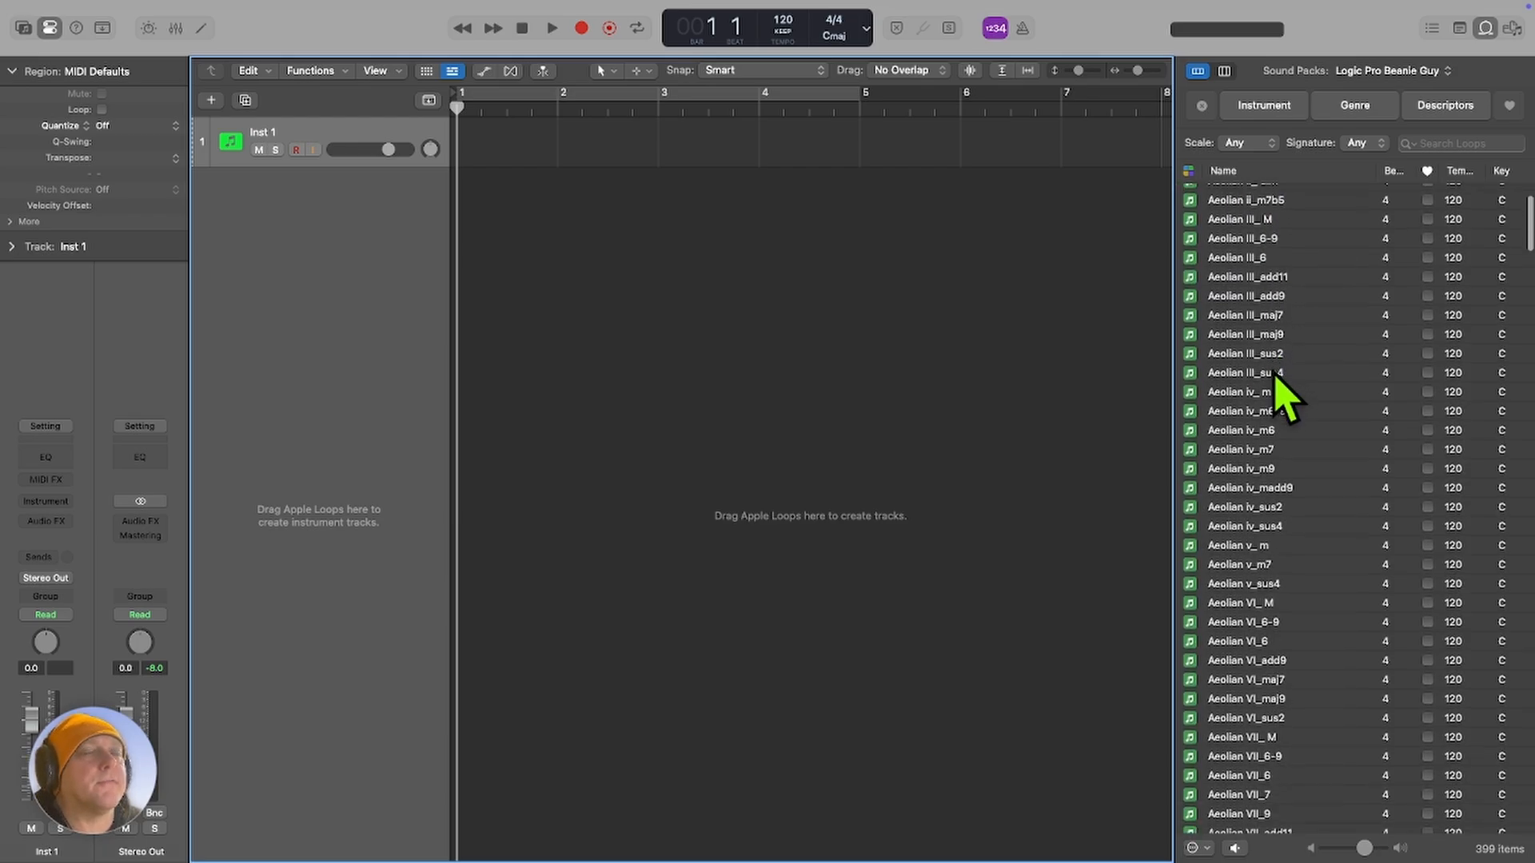
scroll(1274, 378, "down", 3)
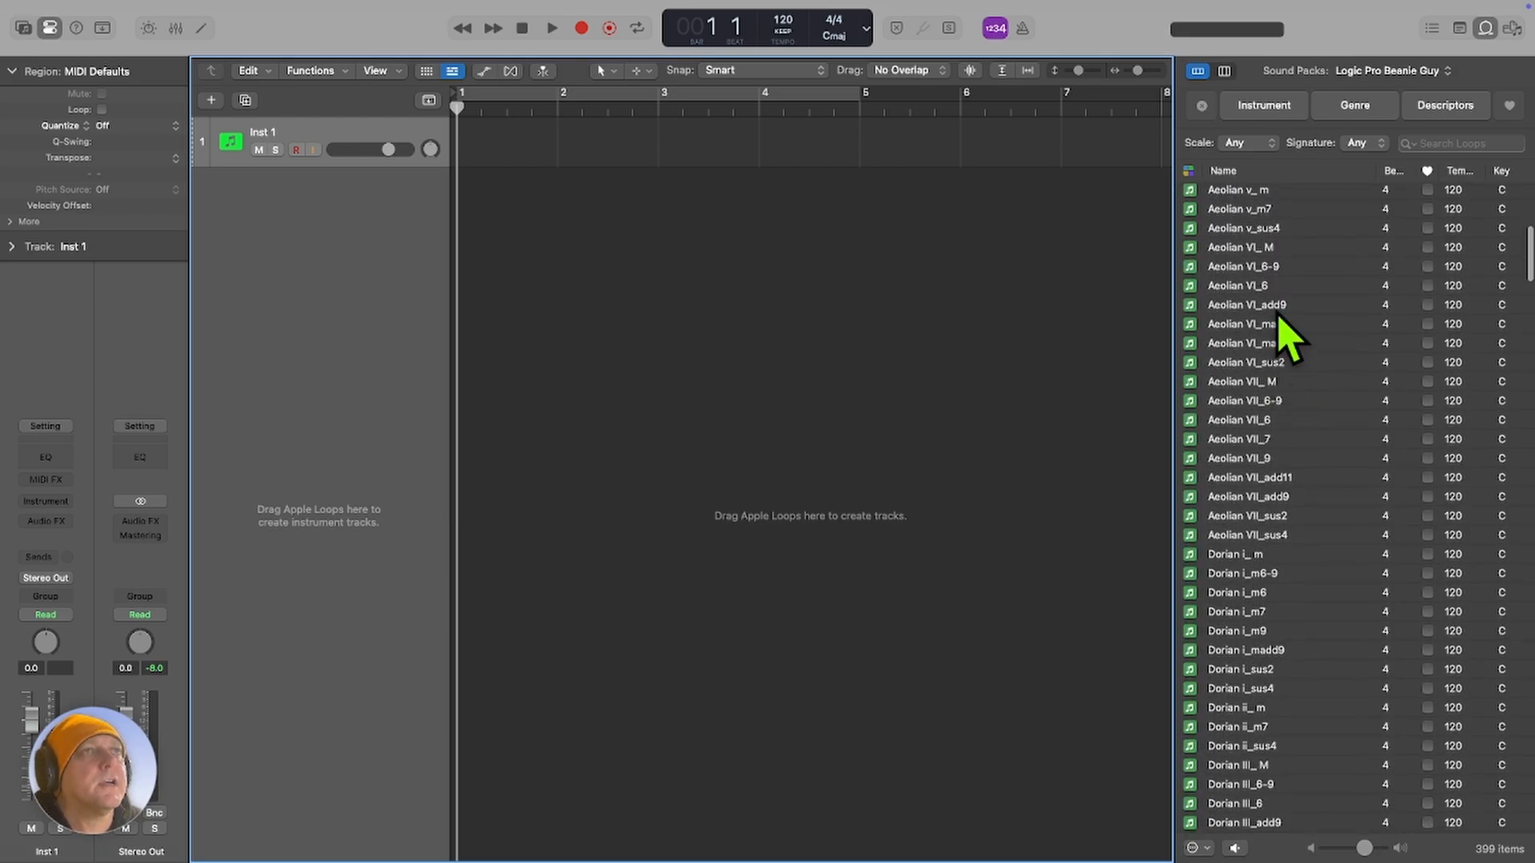
scroll(1277, 426, "down", 10)
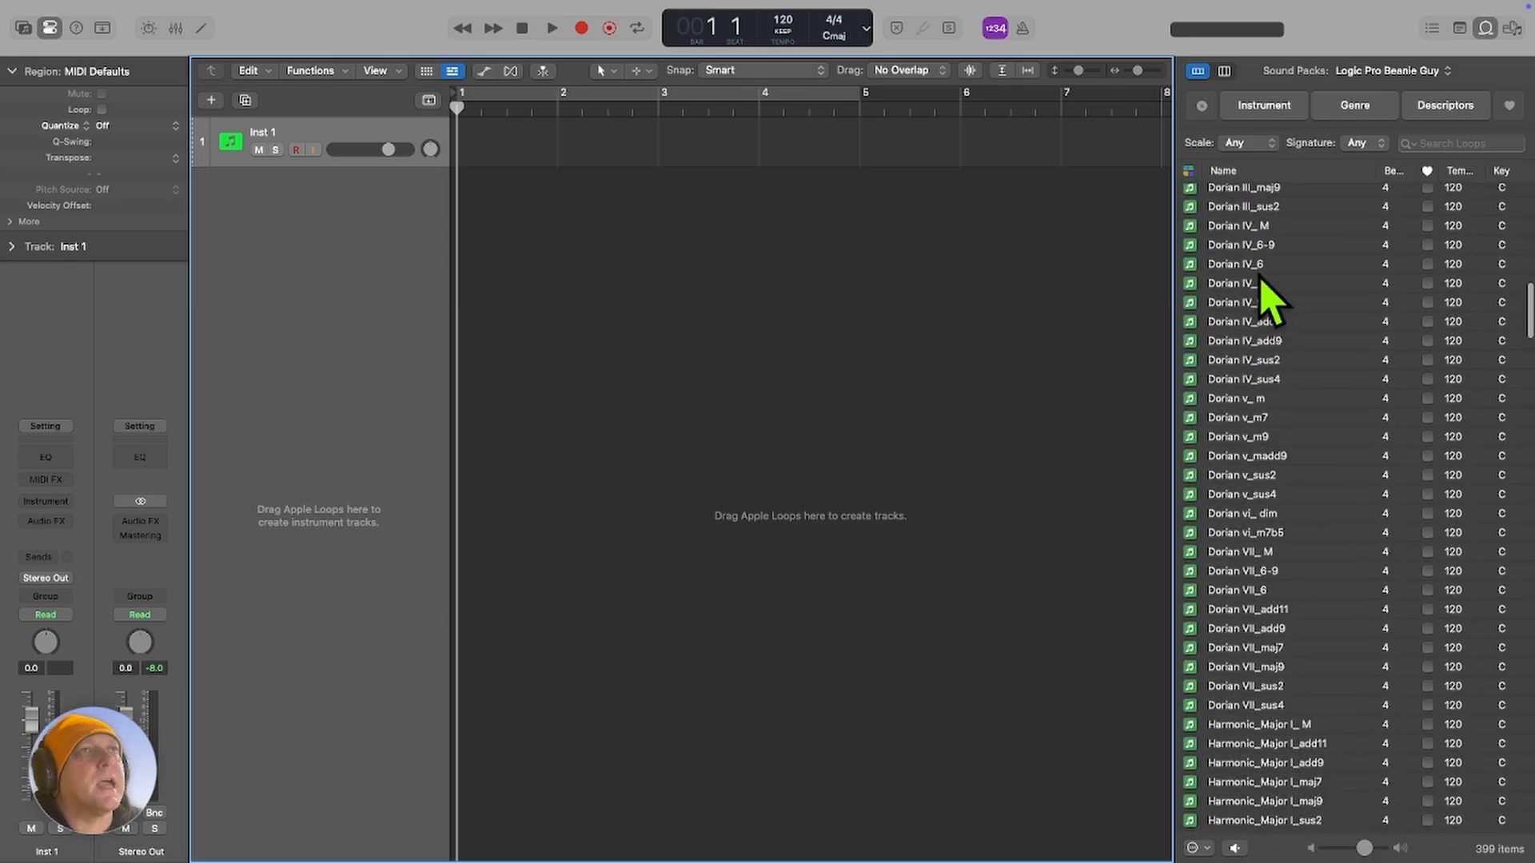
scroll(1263, 316, "up", 8)
scroll(1271, 336, "up", 12)
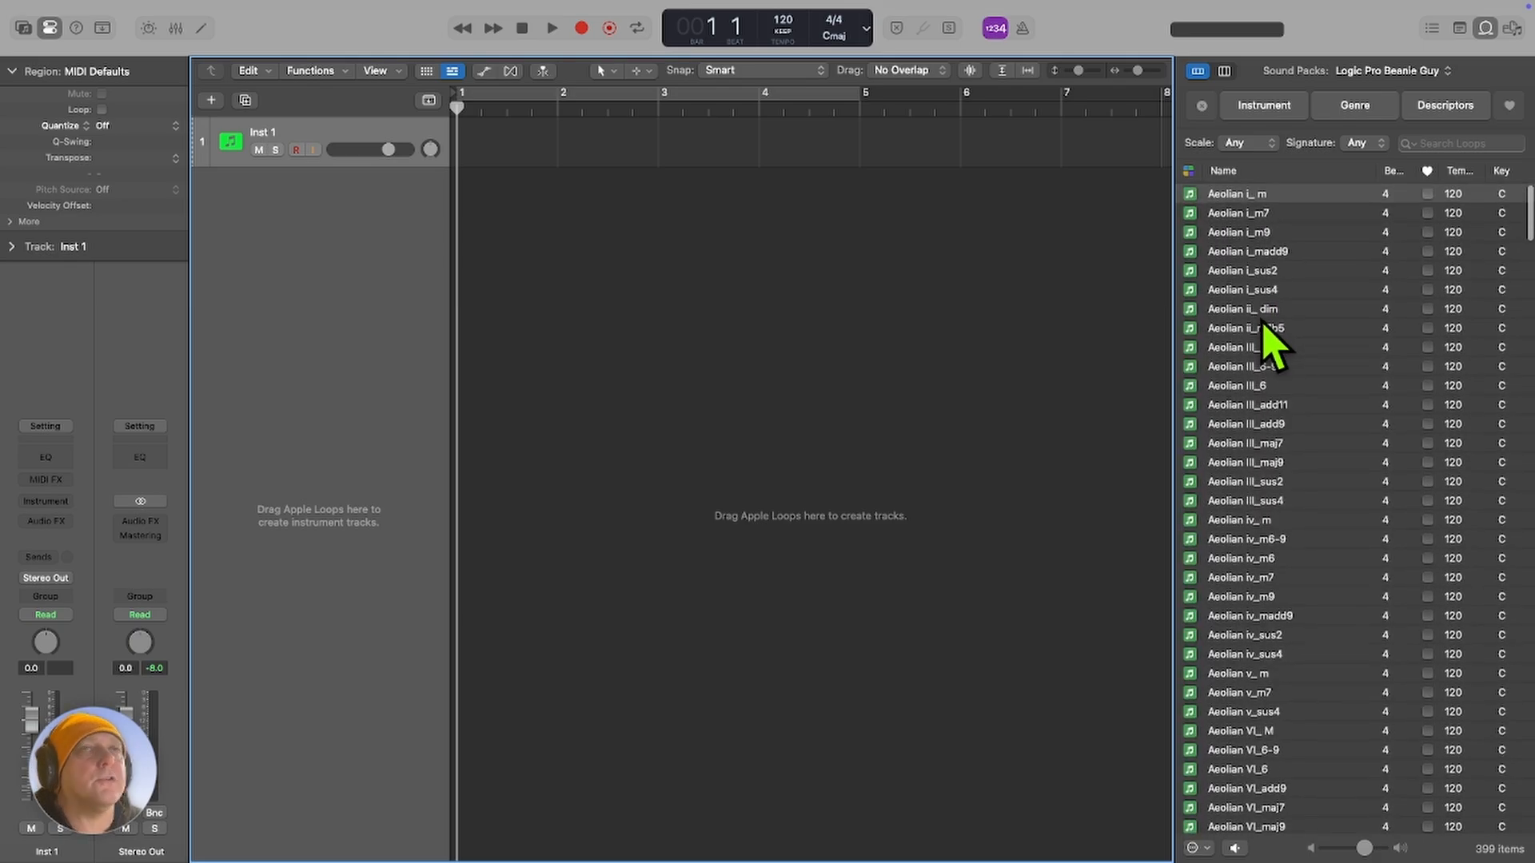
left_click(1235, 233)
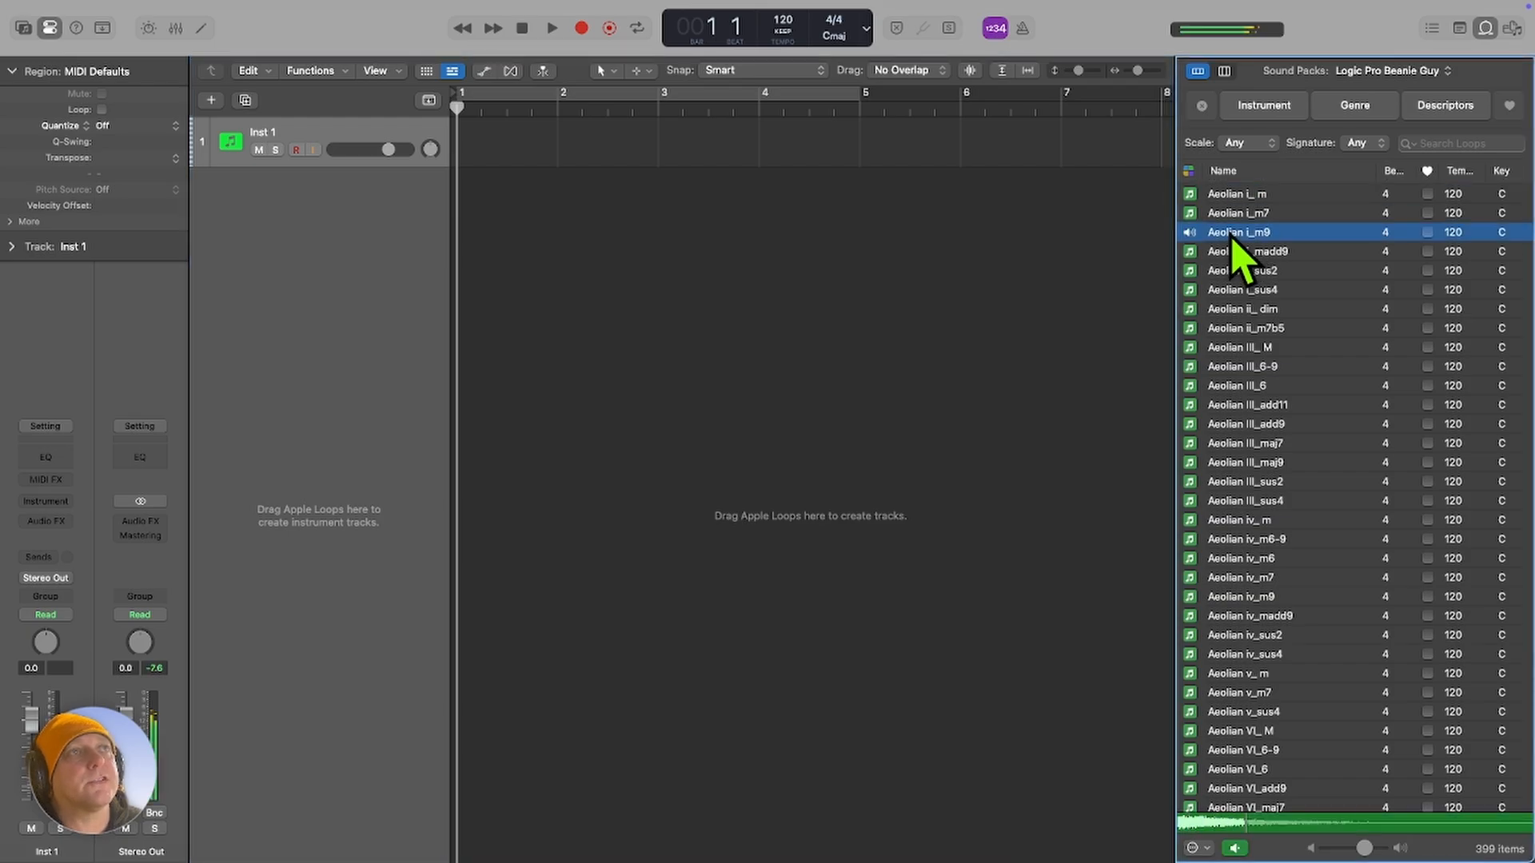
left_click(1239, 271)
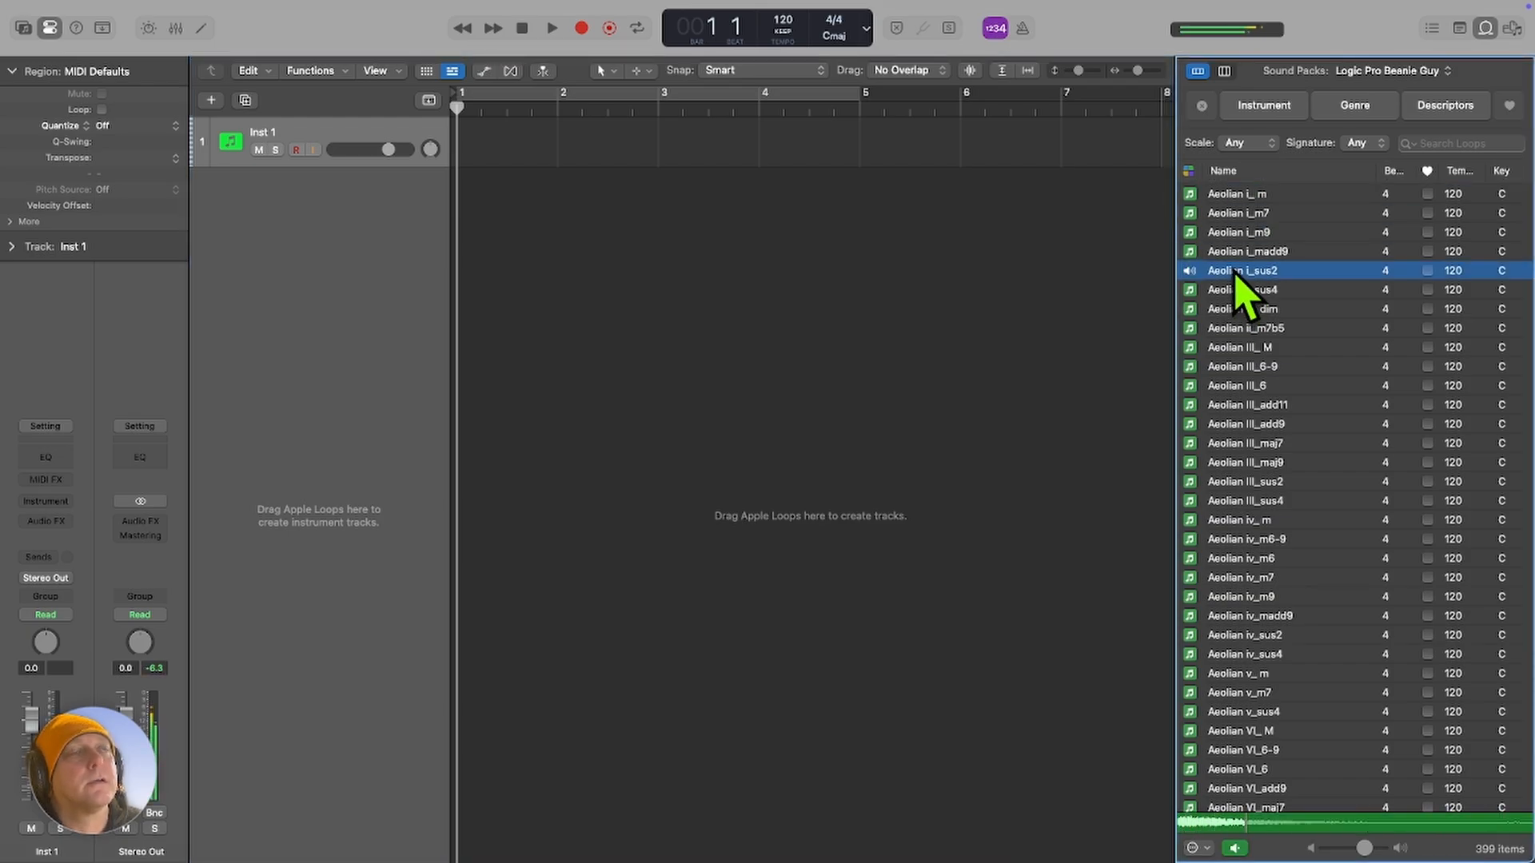
left_click(1242, 347)
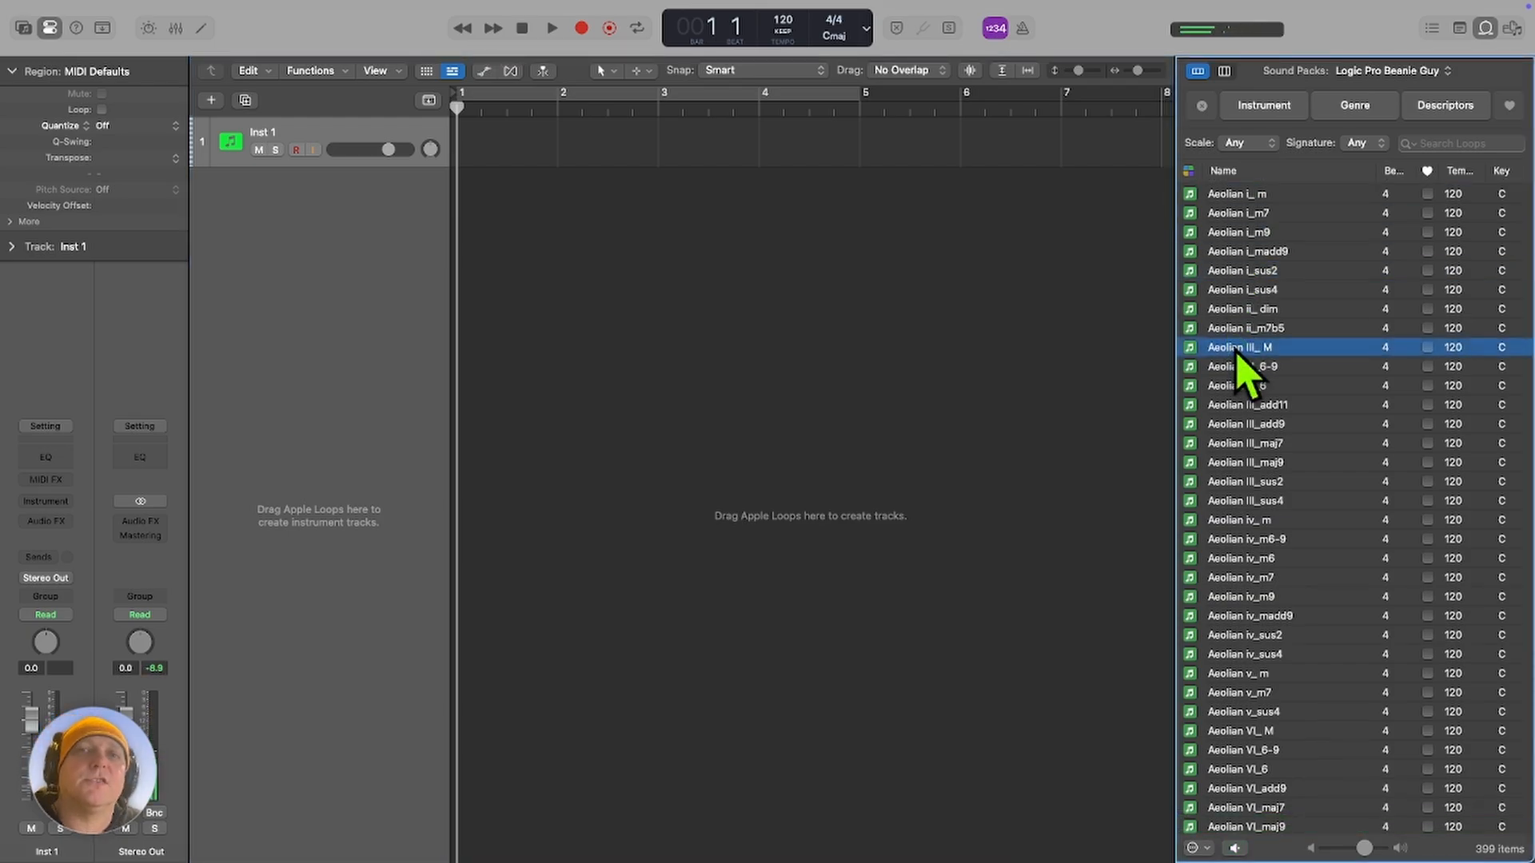
left_click(1248, 195)
left_click(1248, 200)
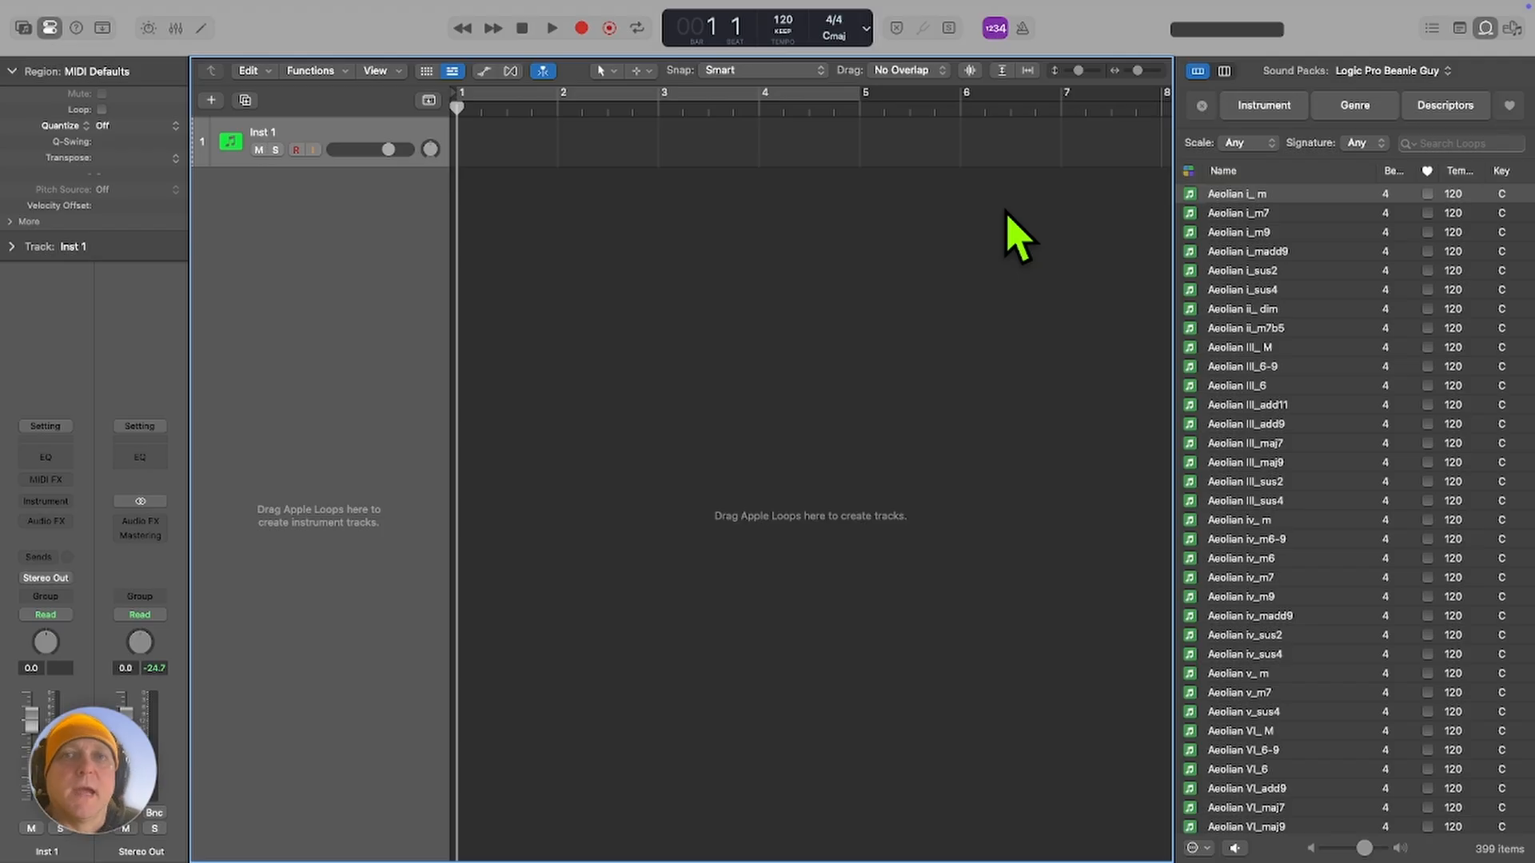
Build a four-bar progression on the instrument track from the Aeolian i_ m, iv_ m, v_ m and III_ M loops, one per bar.
left_click_drag(1258, 200, 484, 146)
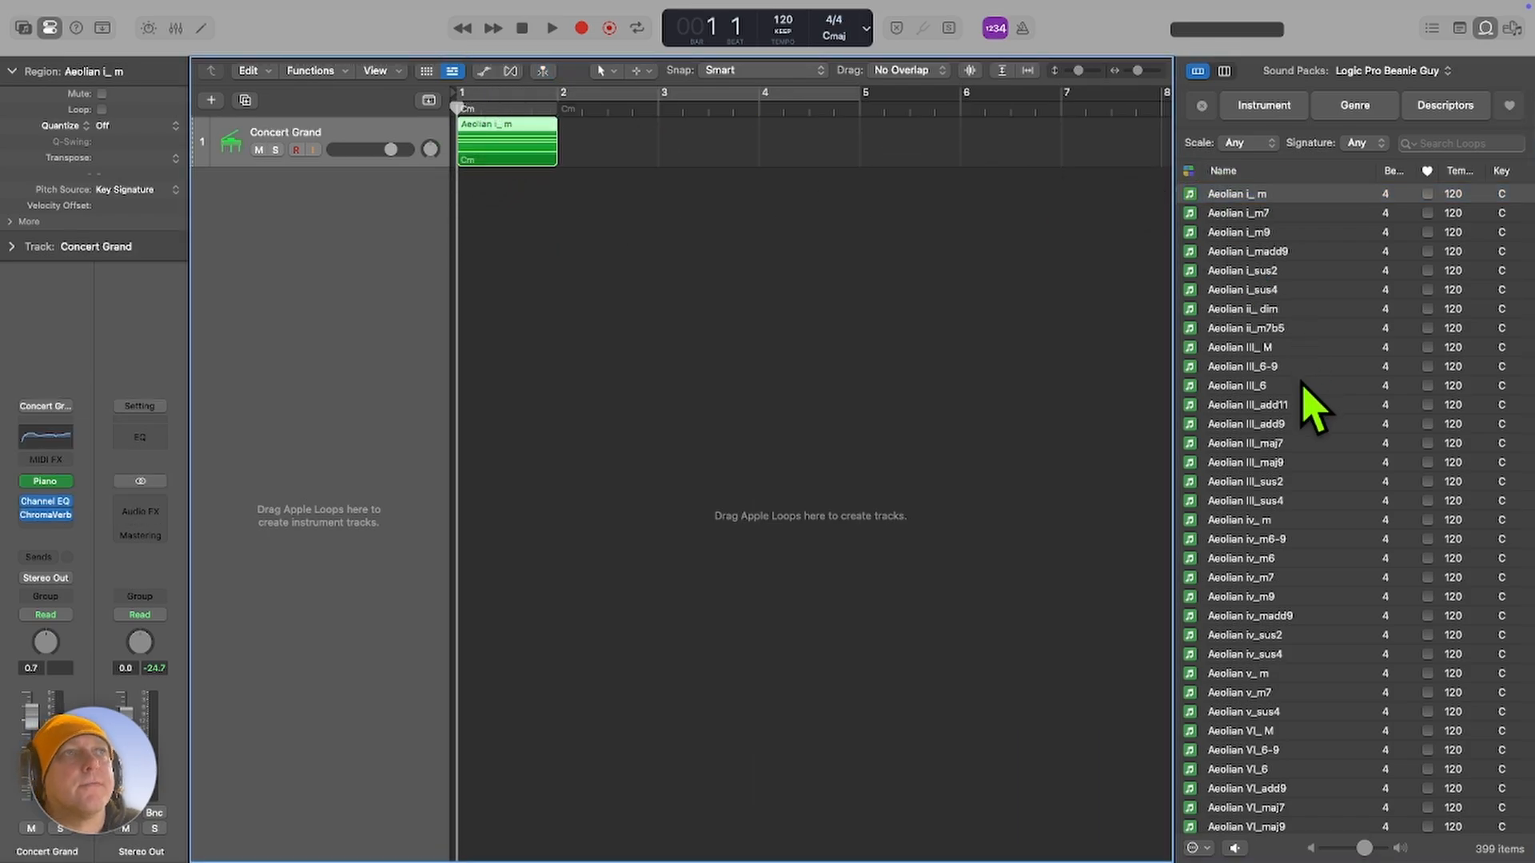
left_click_drag(1246, 521, 584, 148)
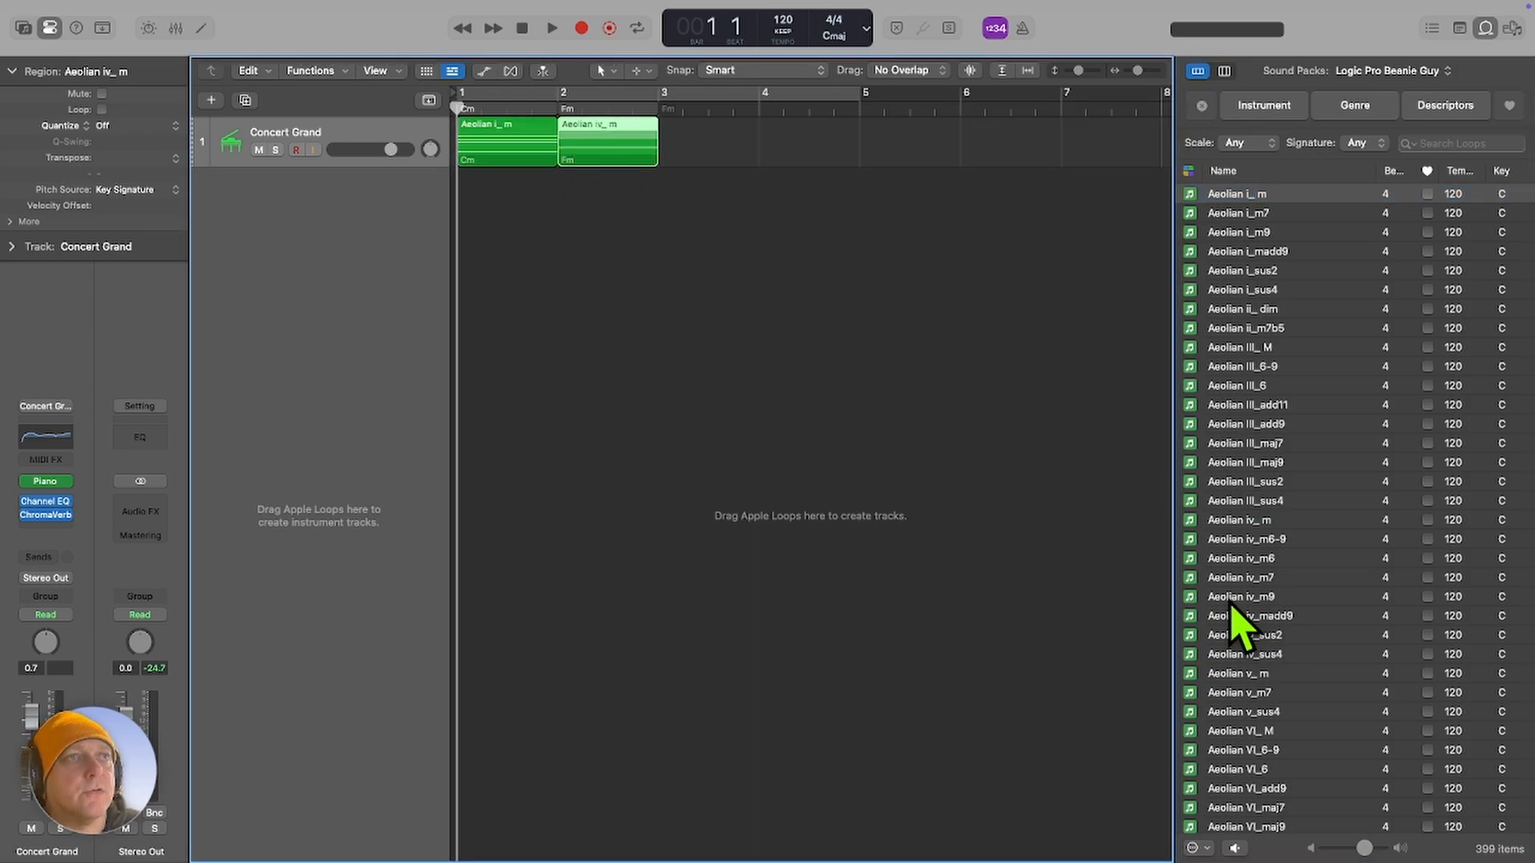
left_click_drag(1228, 674, 703, 168)
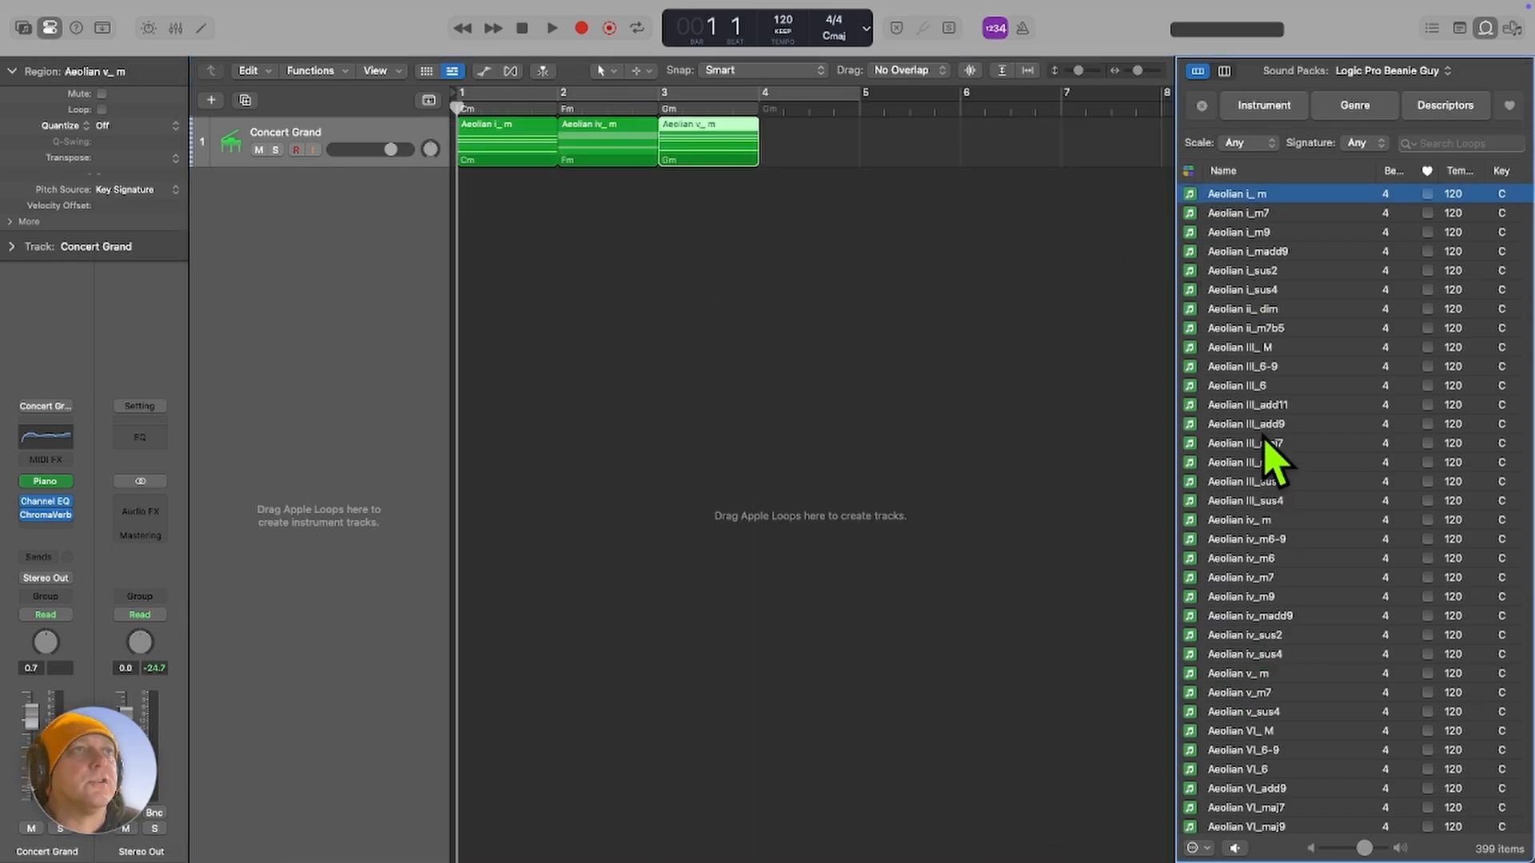
left_click_drag(1235, 350, 780, 173)
Show the global tracks, including the Chord track, and play the four-bar progression.
left_click(429, 100)
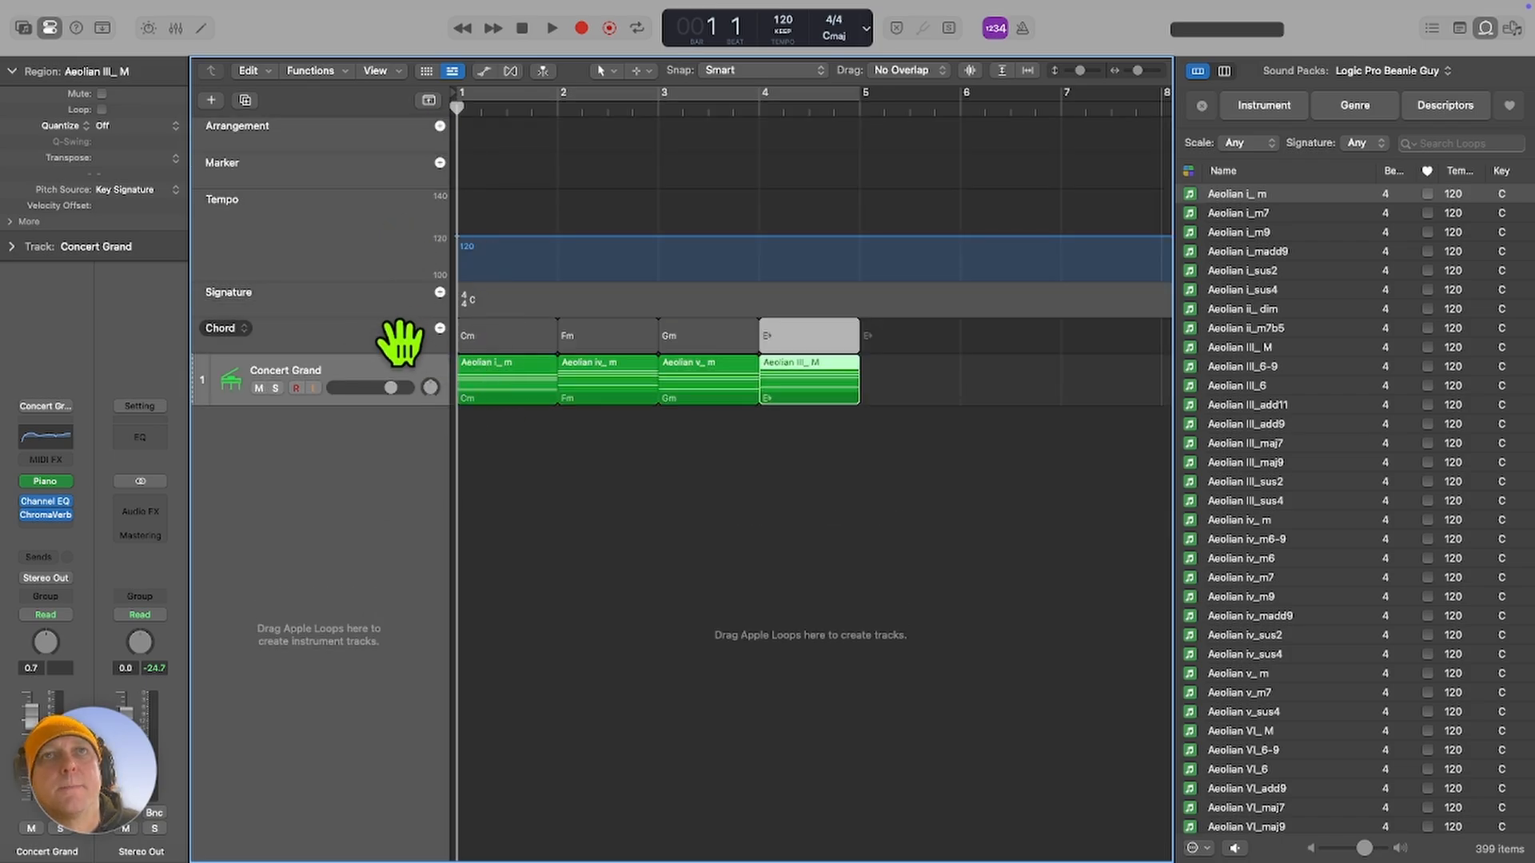
left_click(543, 424)
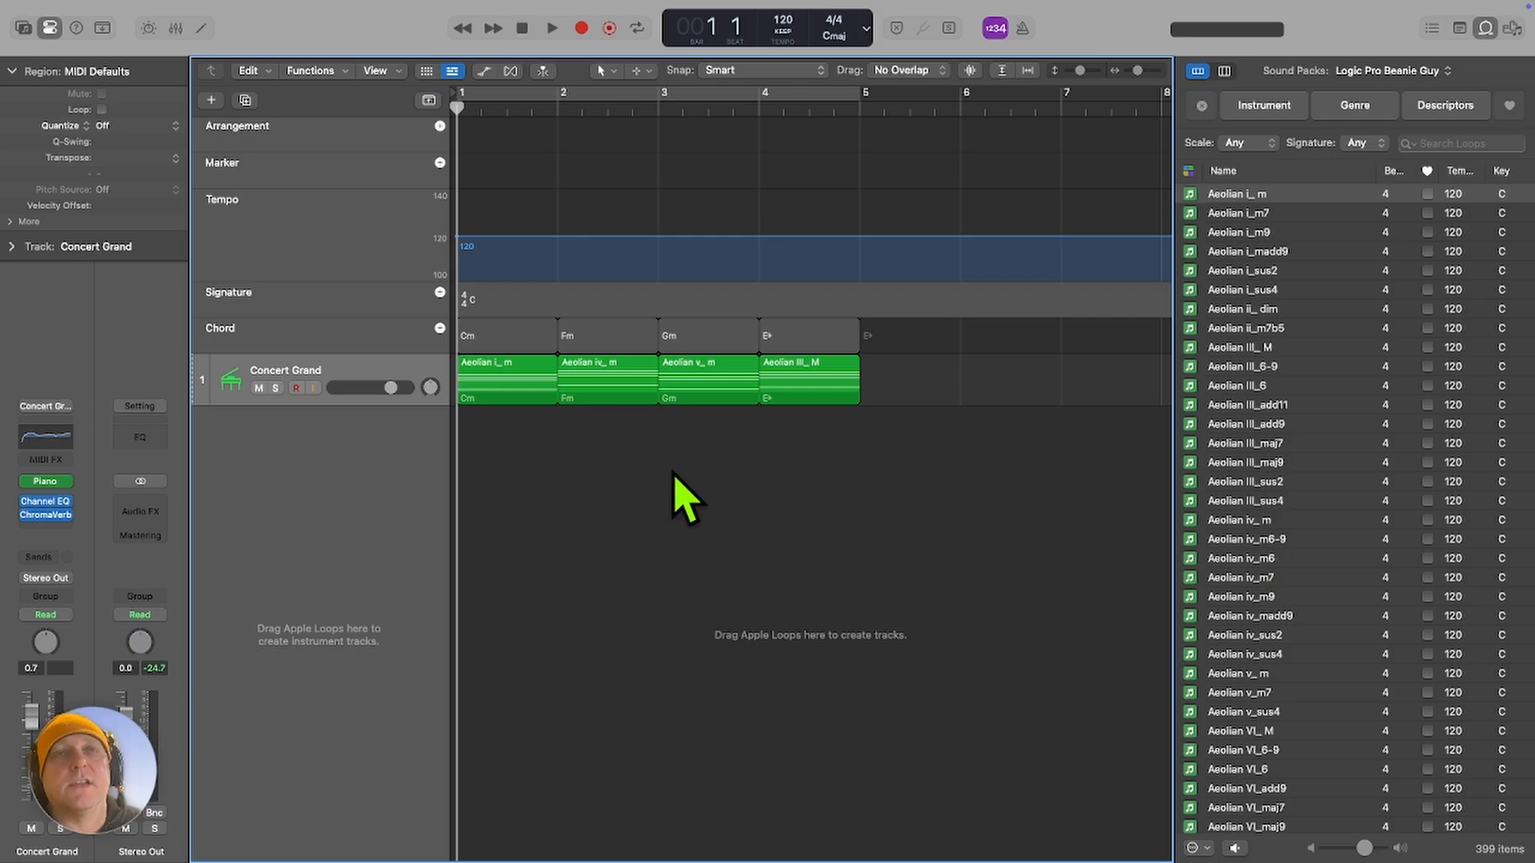
key("space")
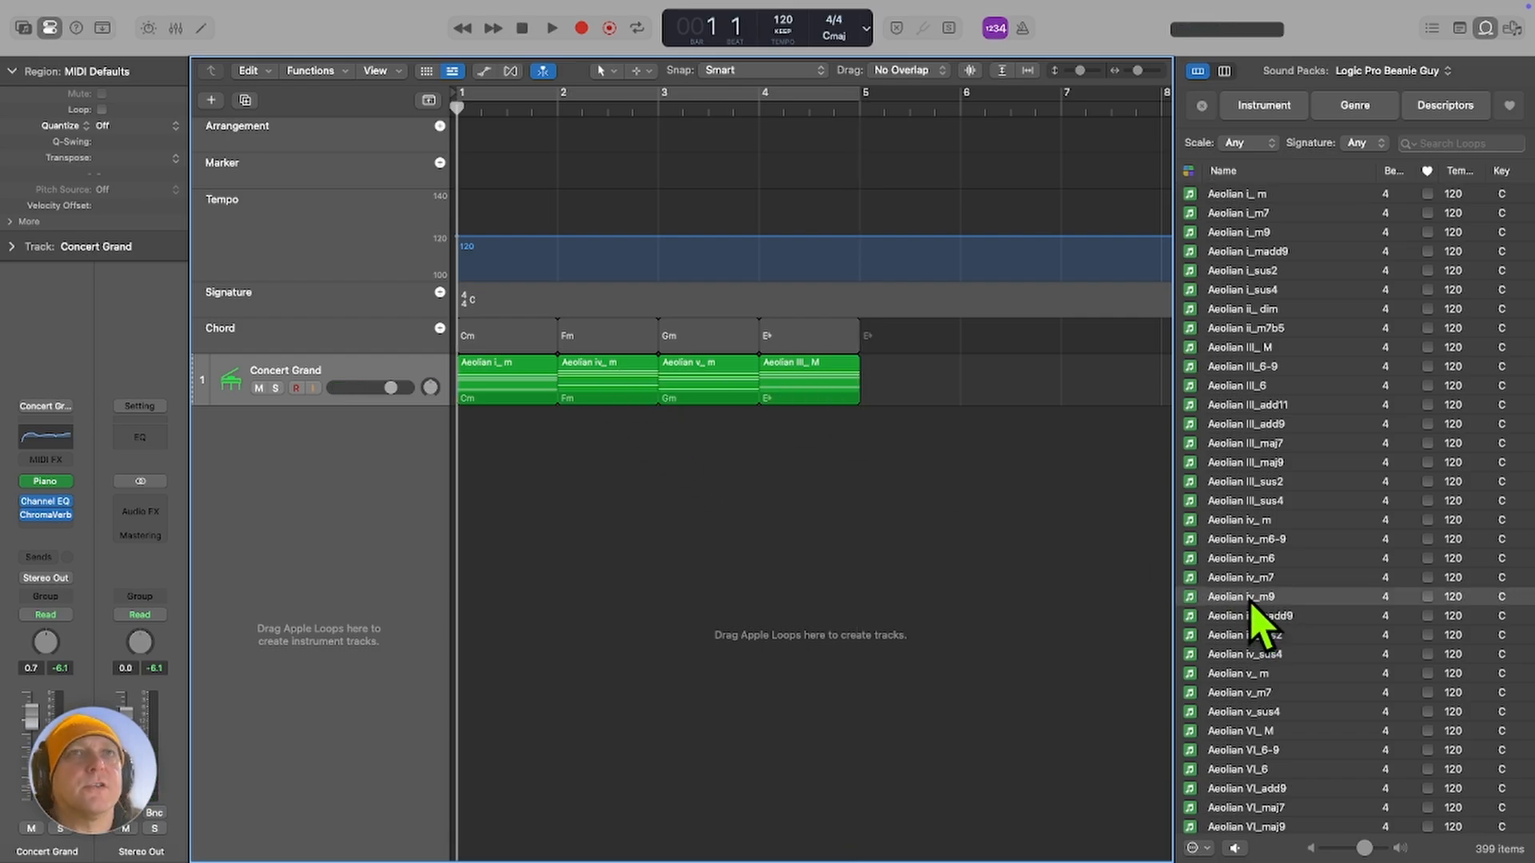
Replace the chord loop in bar 2 with Aeolian iv_m9 and play the progression from the start.
left_click_drag(1251, 604, 586, 385)
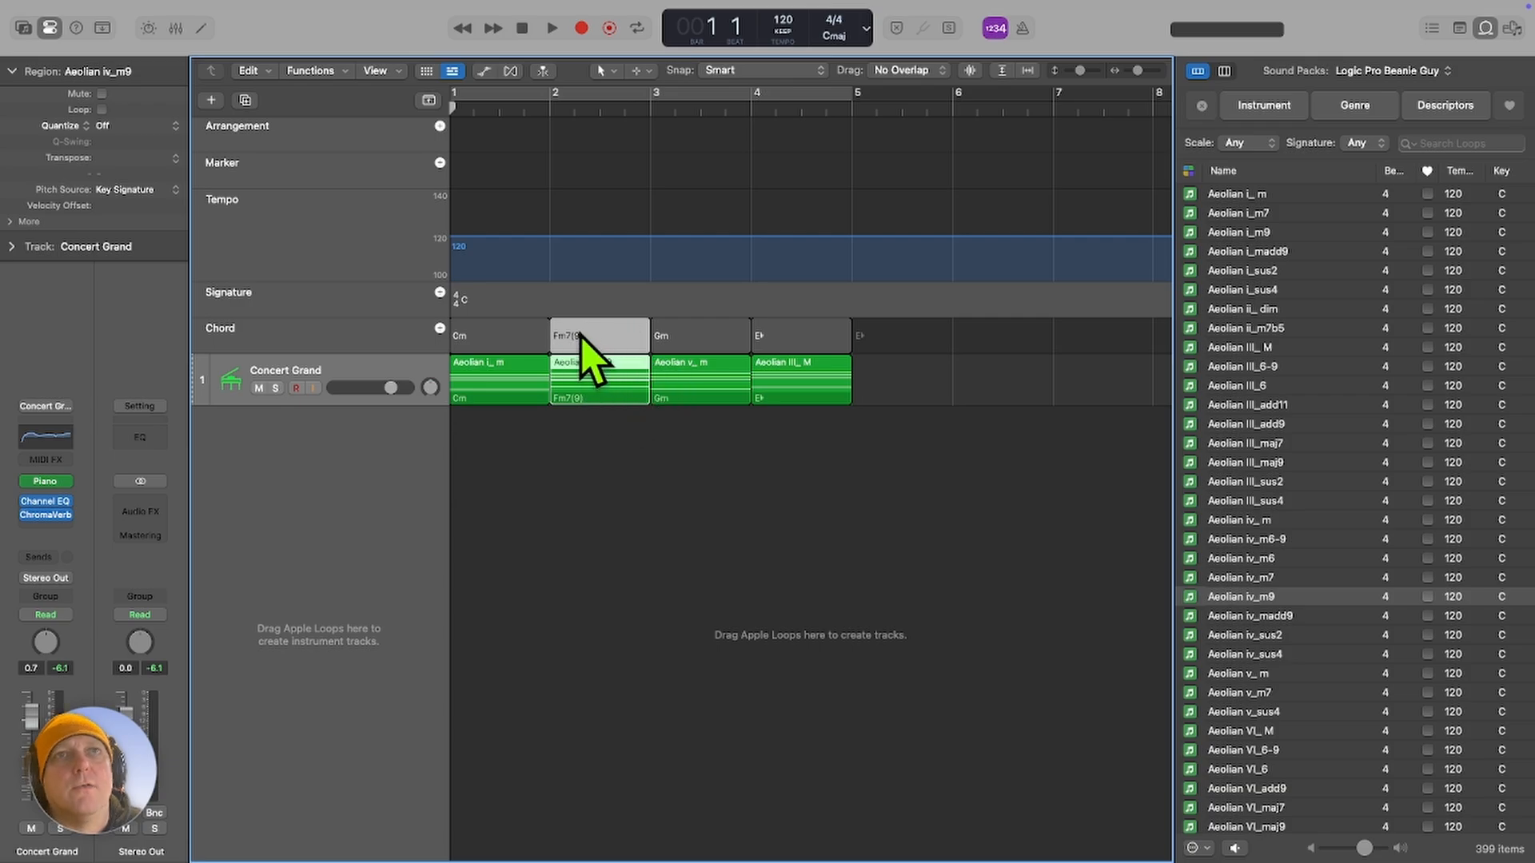
left_click(576, 478)
key("space")
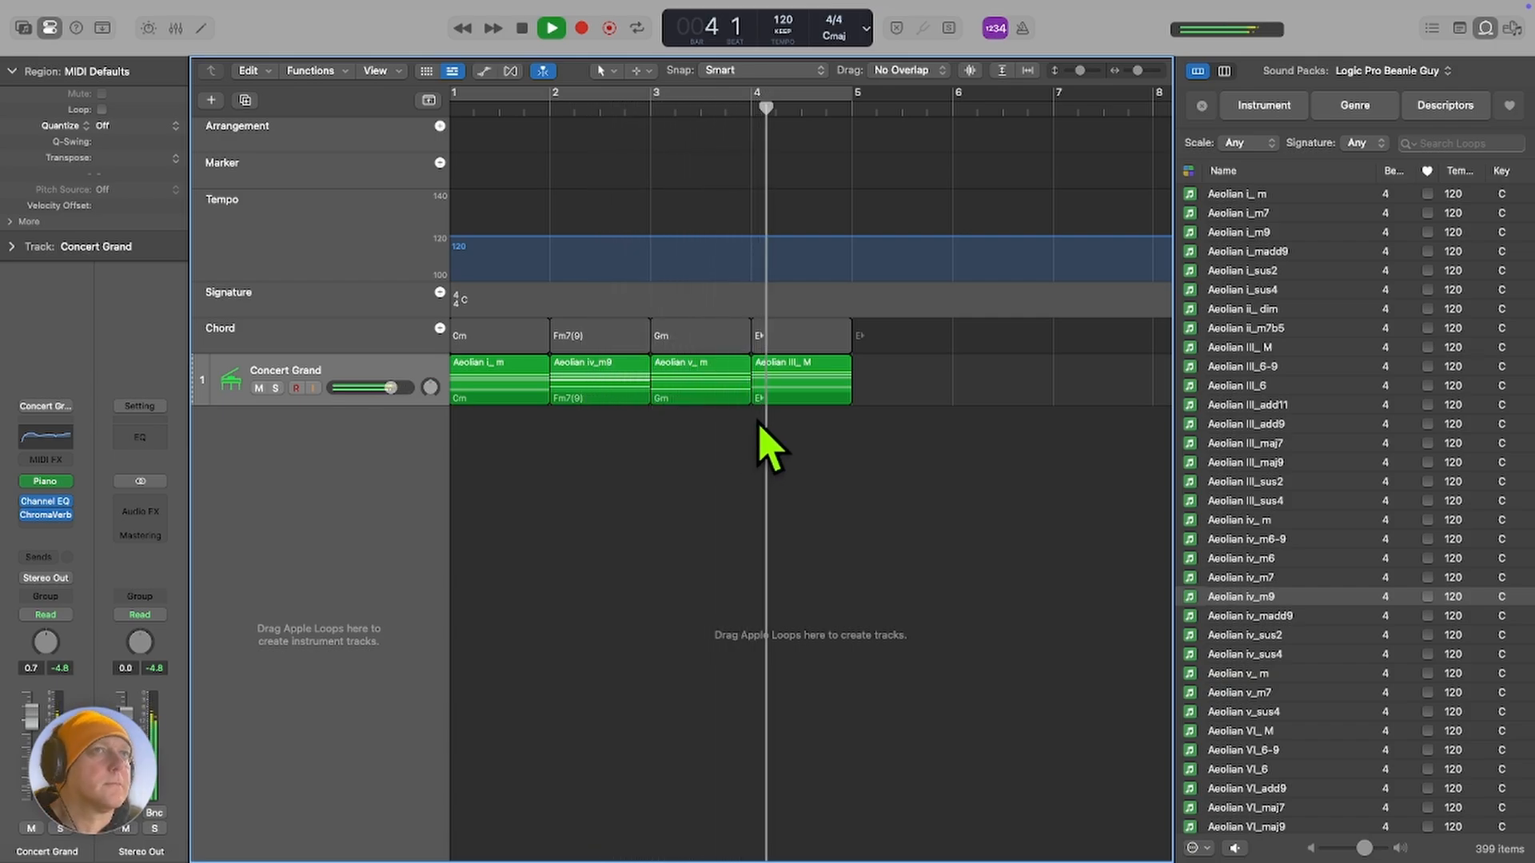
key("space")
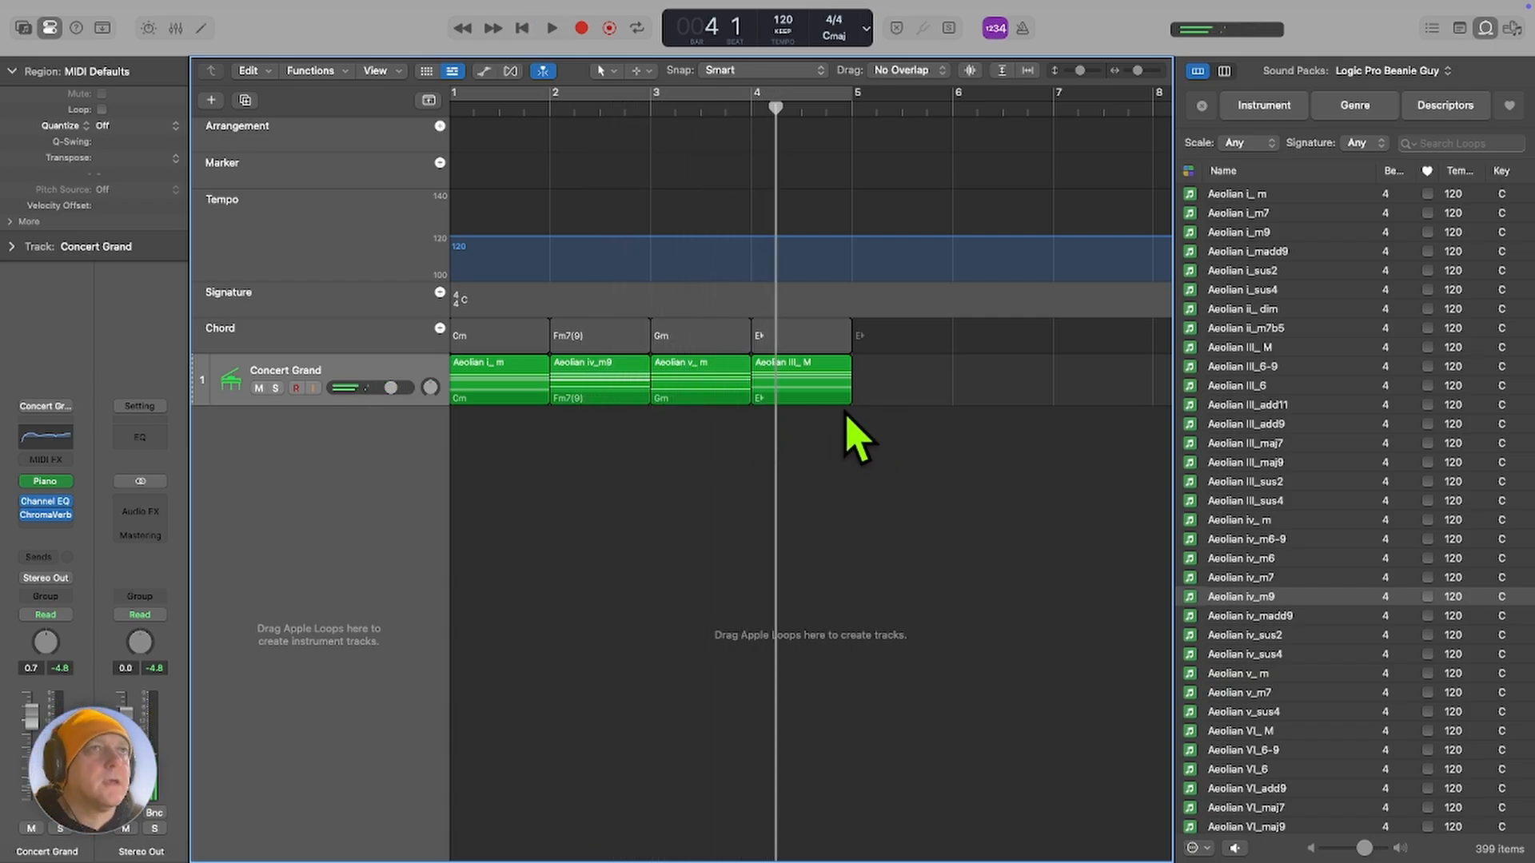
key("Return")
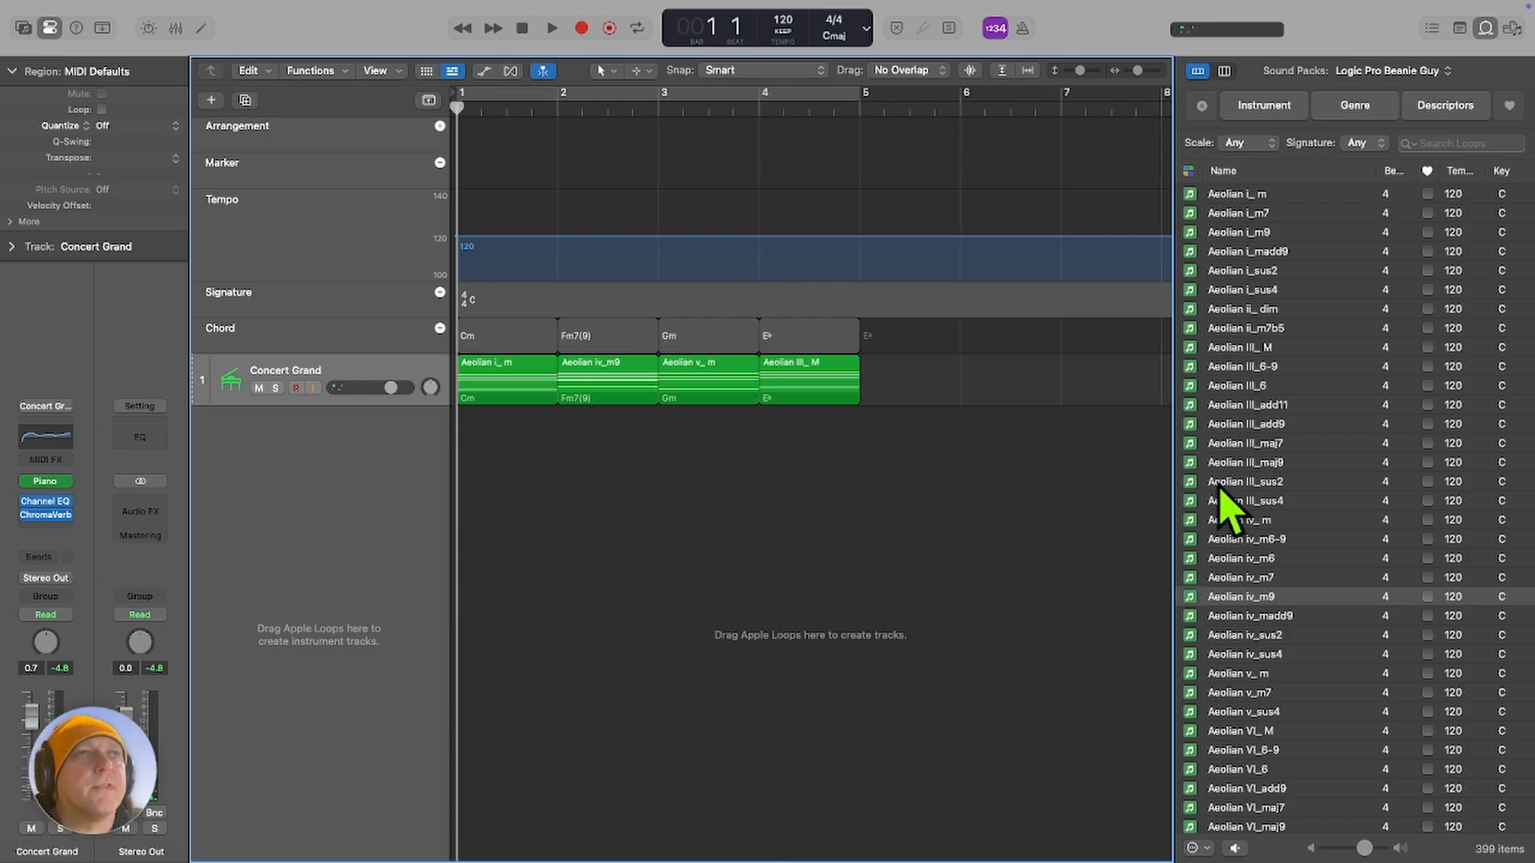
Audition Aeolian VI_6, replace the bar 3 chord loop with it and play the progression from the start.
scroll(1251, 559, "down", 5)
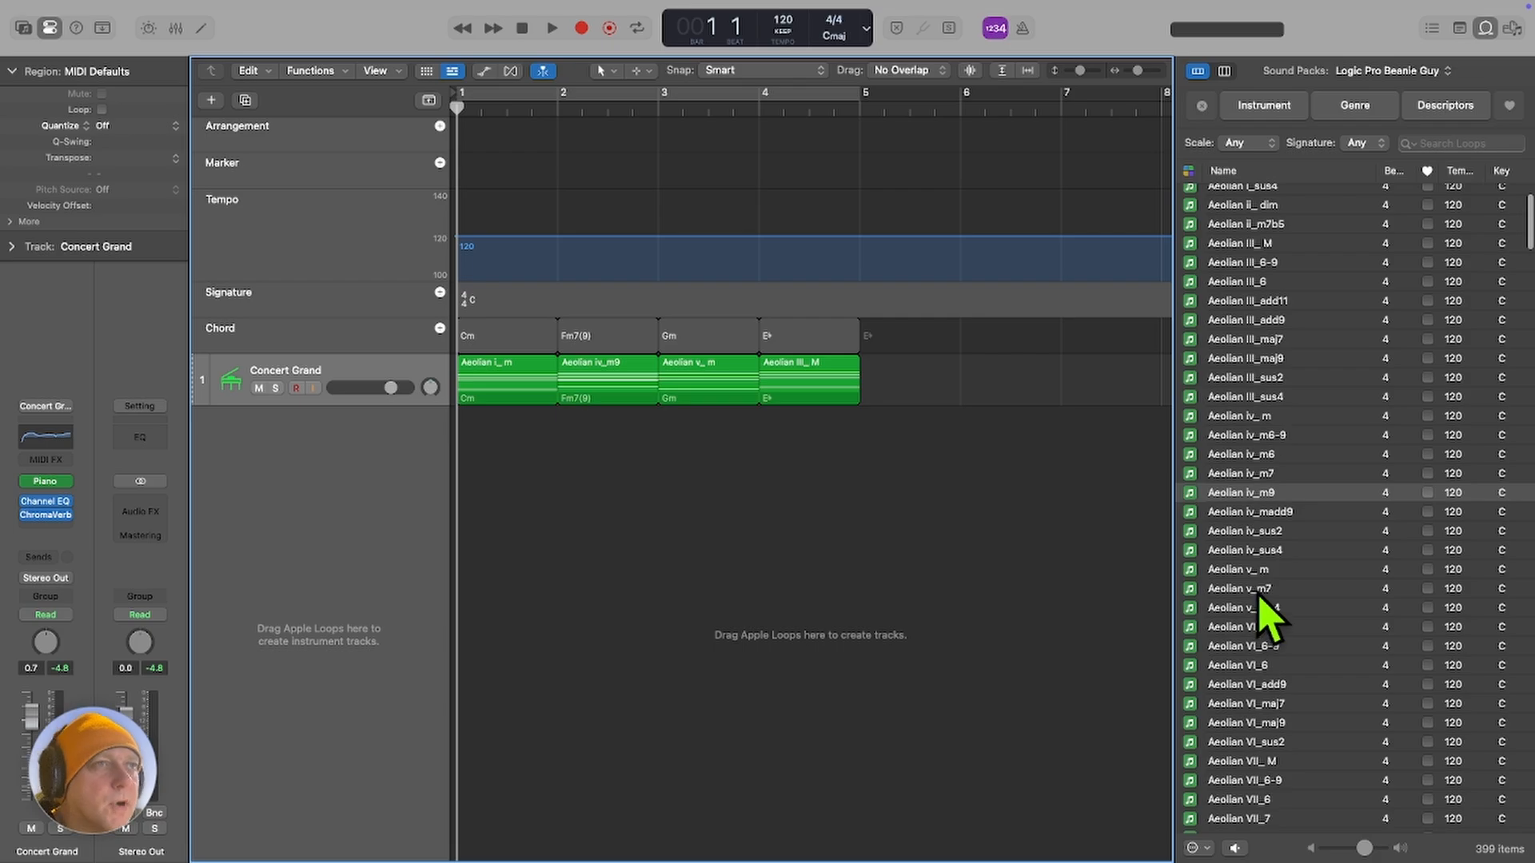
left_click(1238, 665)
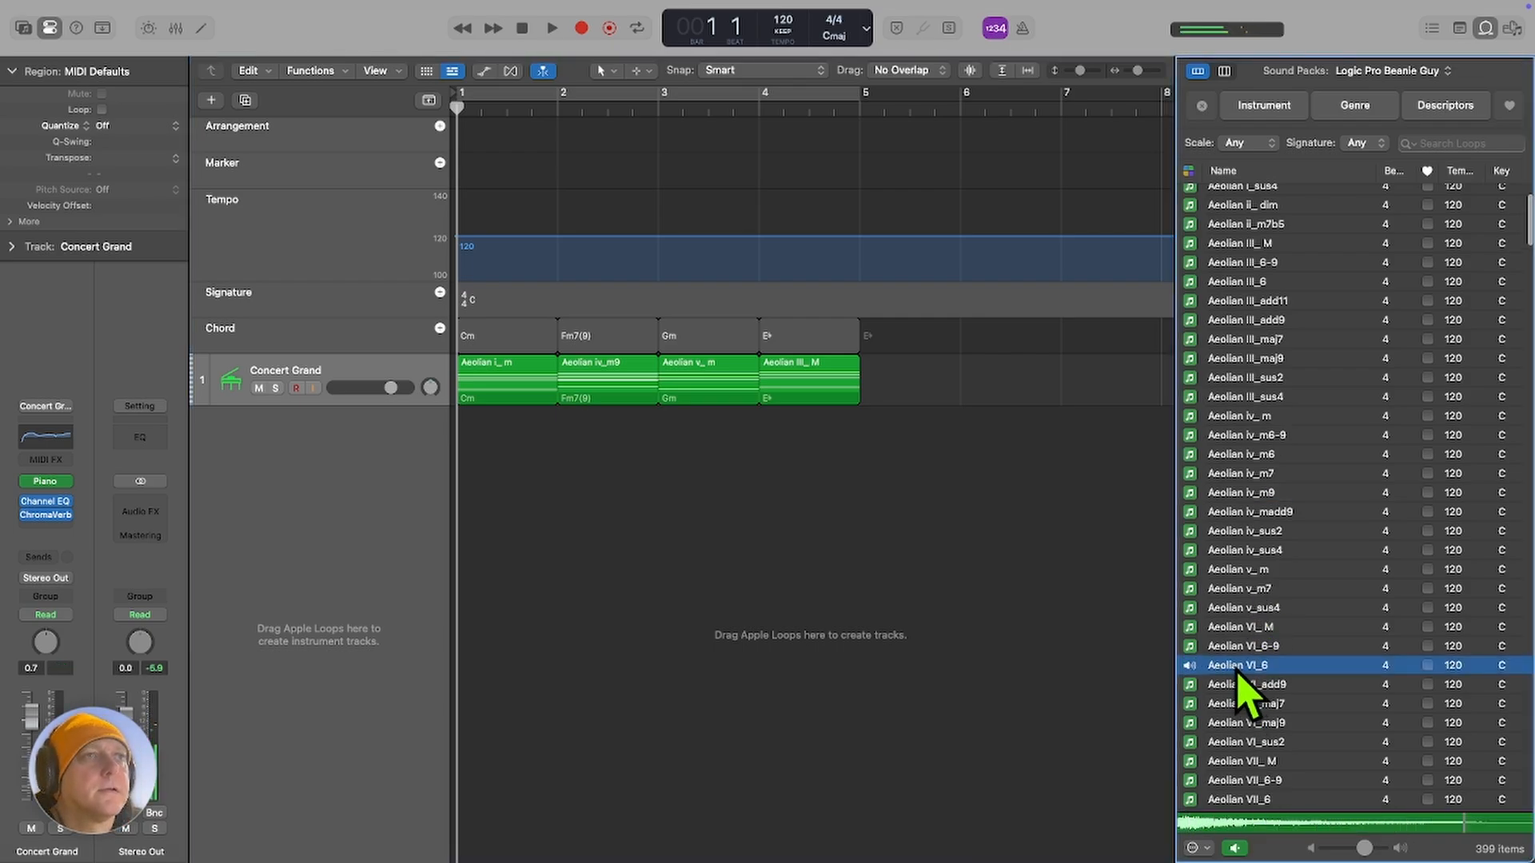
left_click_drag(1237, 671, 673, 399)
key("space")
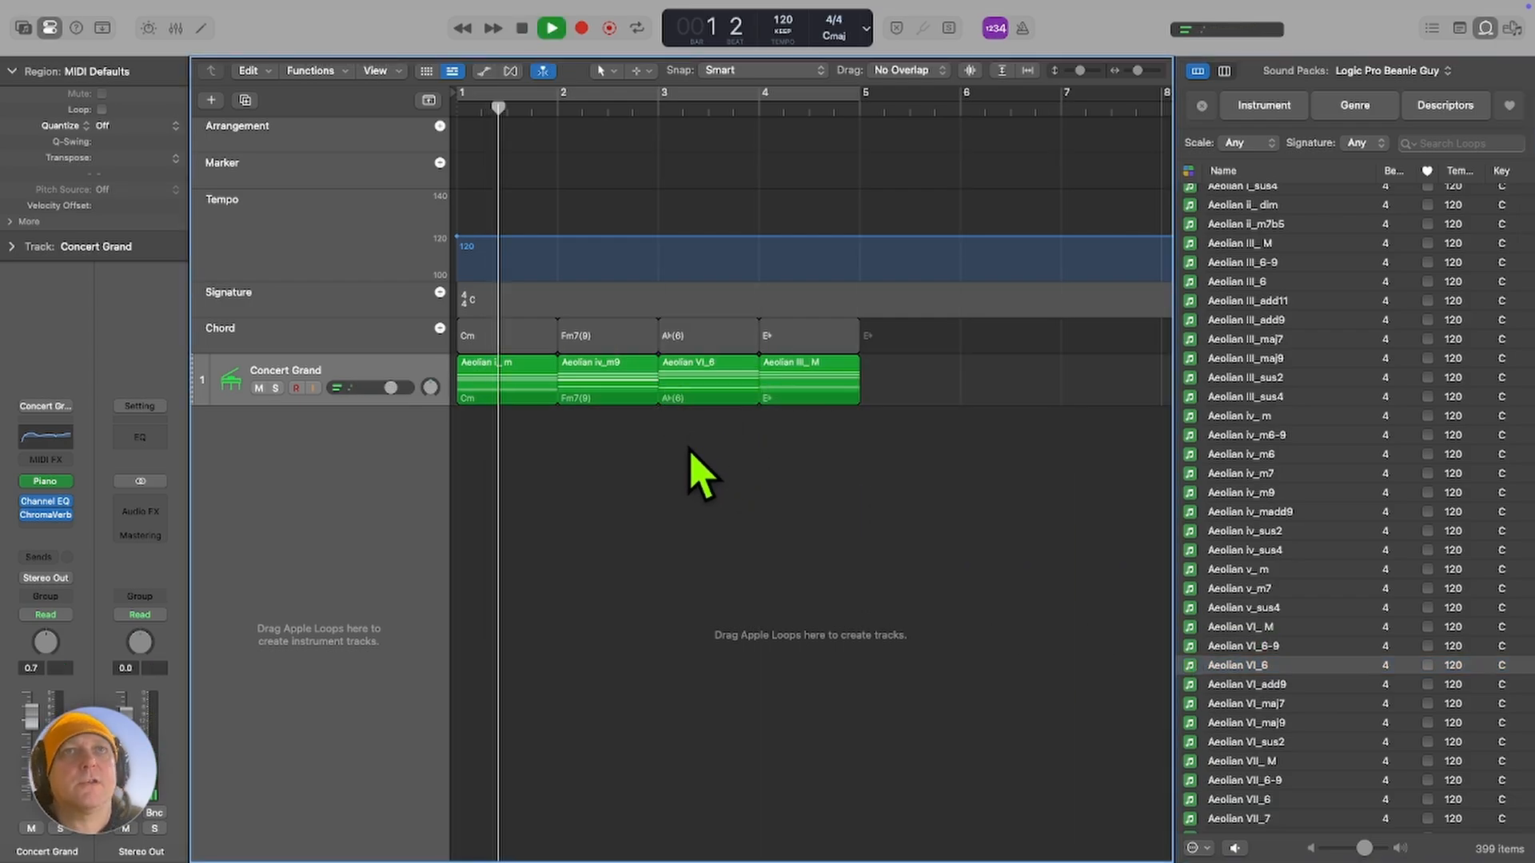
key("space")
key("Return")
key("space")
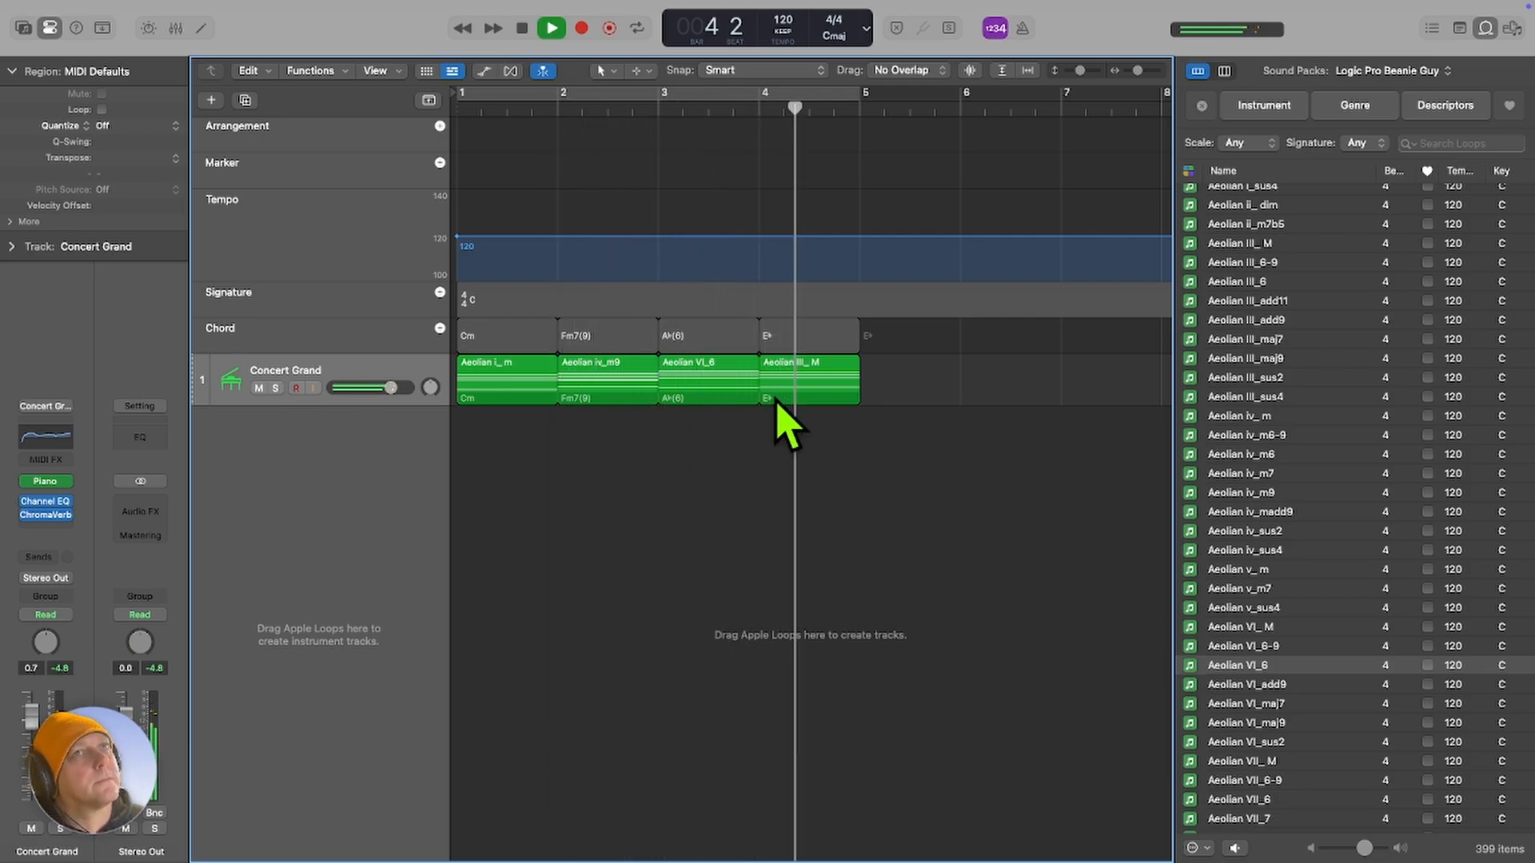
key("space")
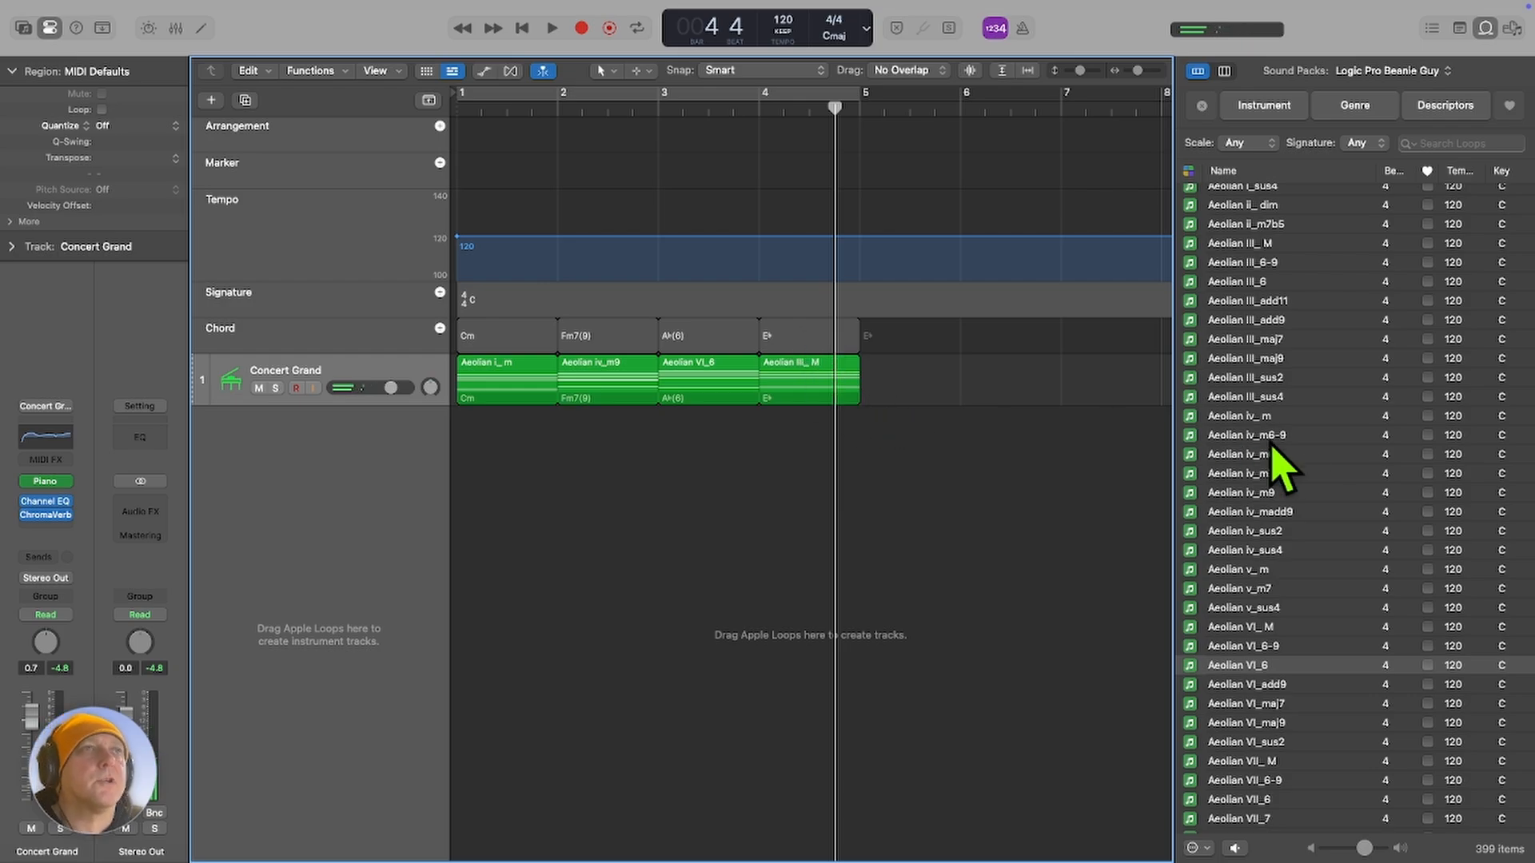
key("Return")
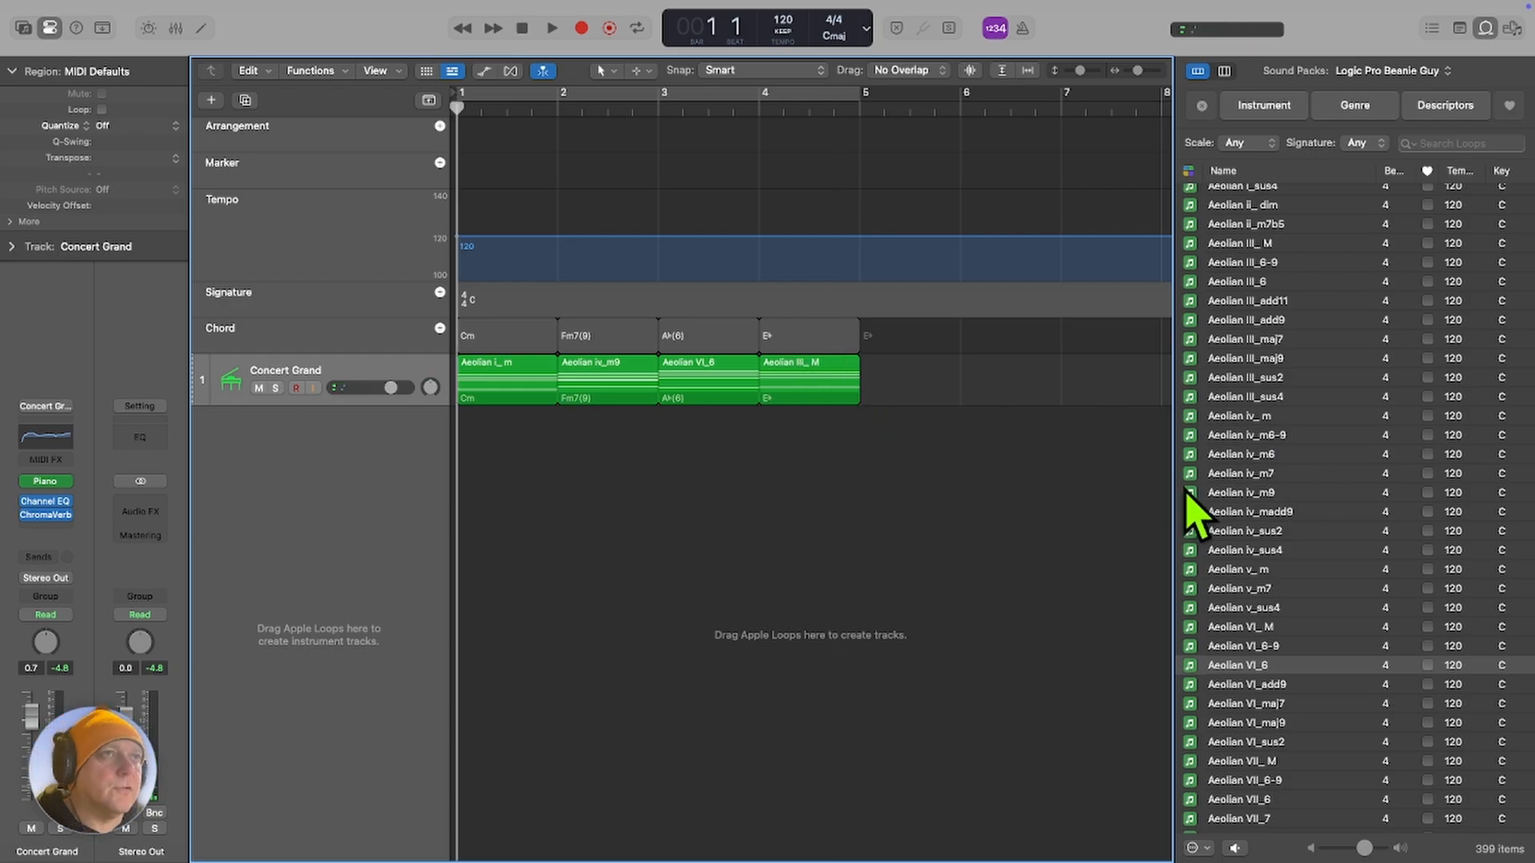
Audition the Aeolian VI_maj9, i_sus2, i_sus4 and III_maj7 chord loops.
left_click(1265, 722)
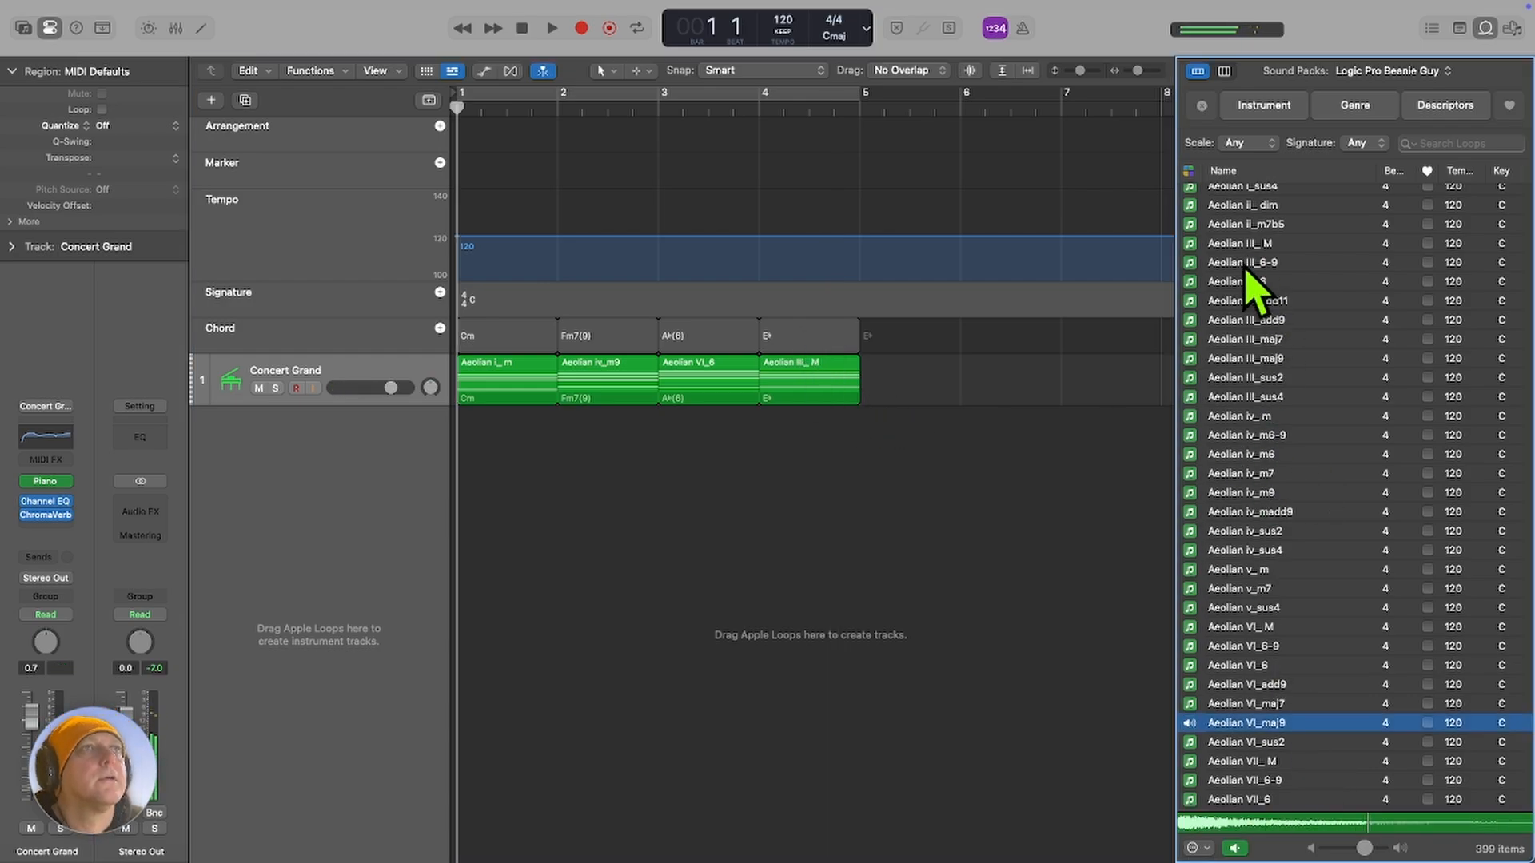
scroll(1247, 276, "up", 3)
left_click(1242, 235)
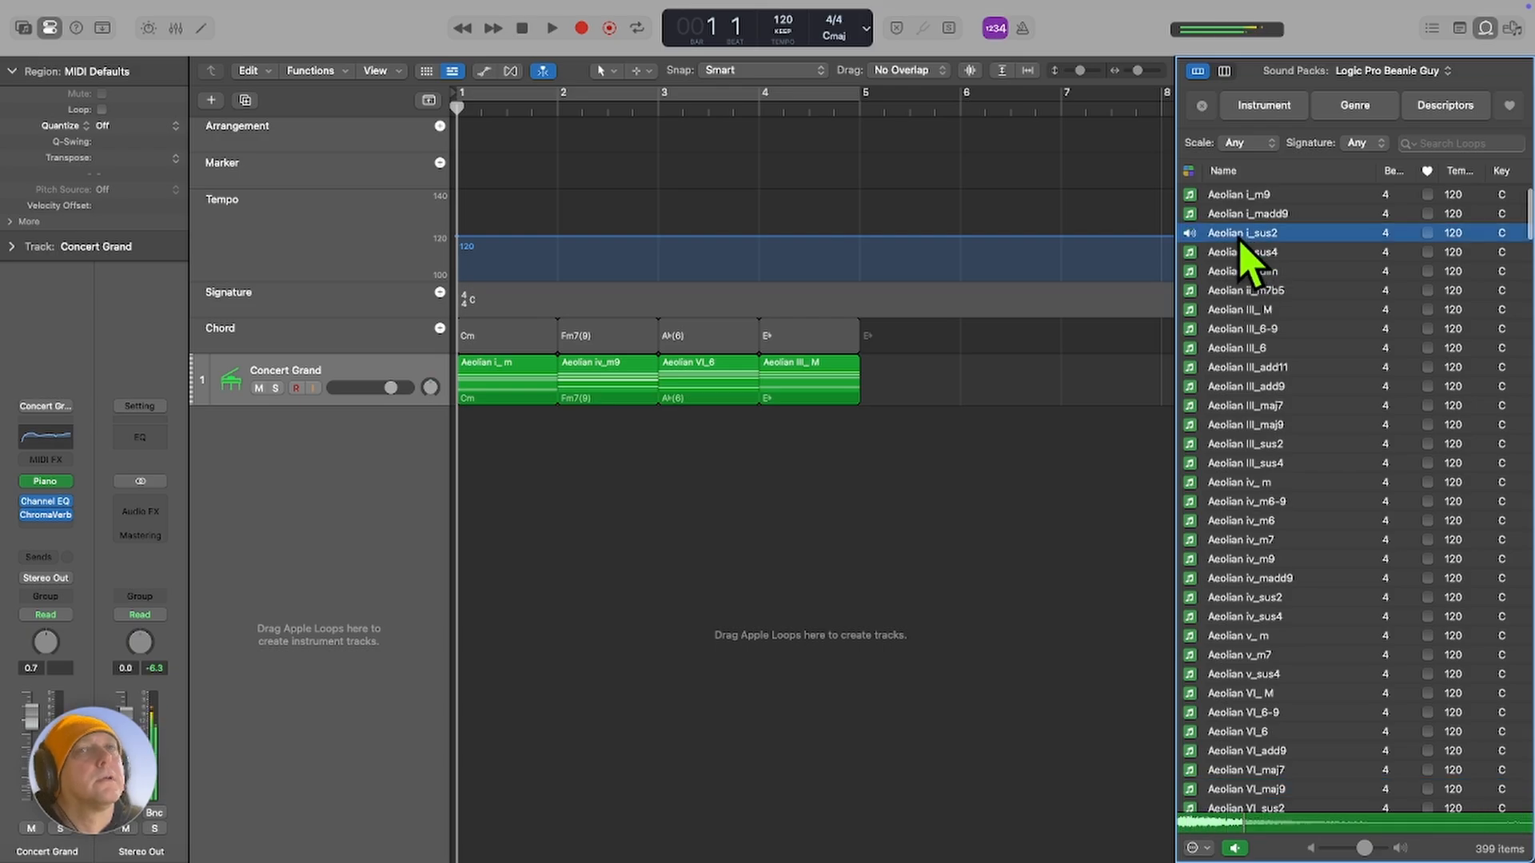
left_click(1228, 252)
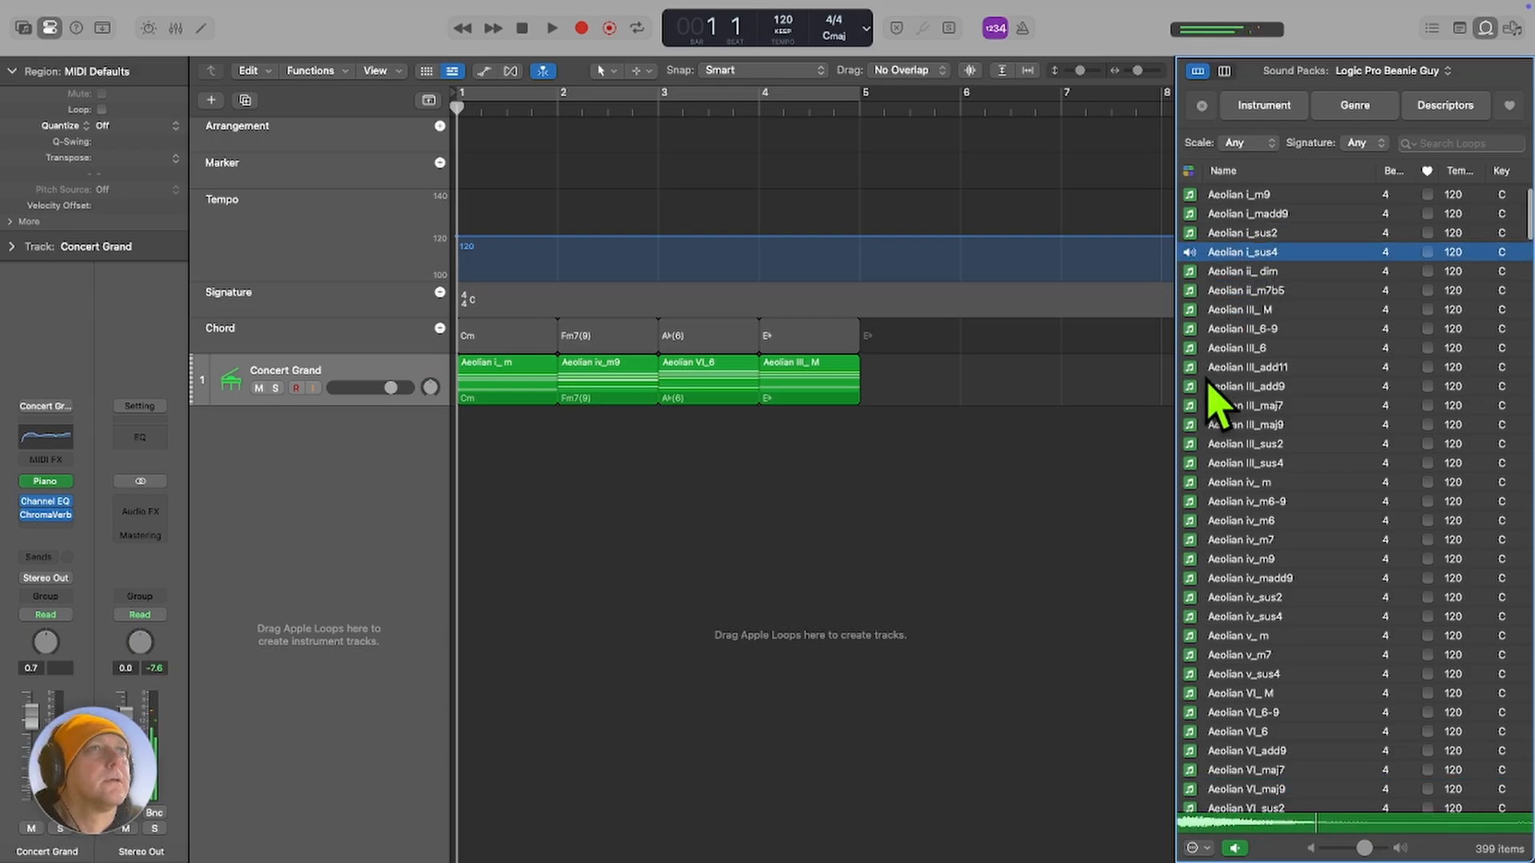
left_click(1221, 406)
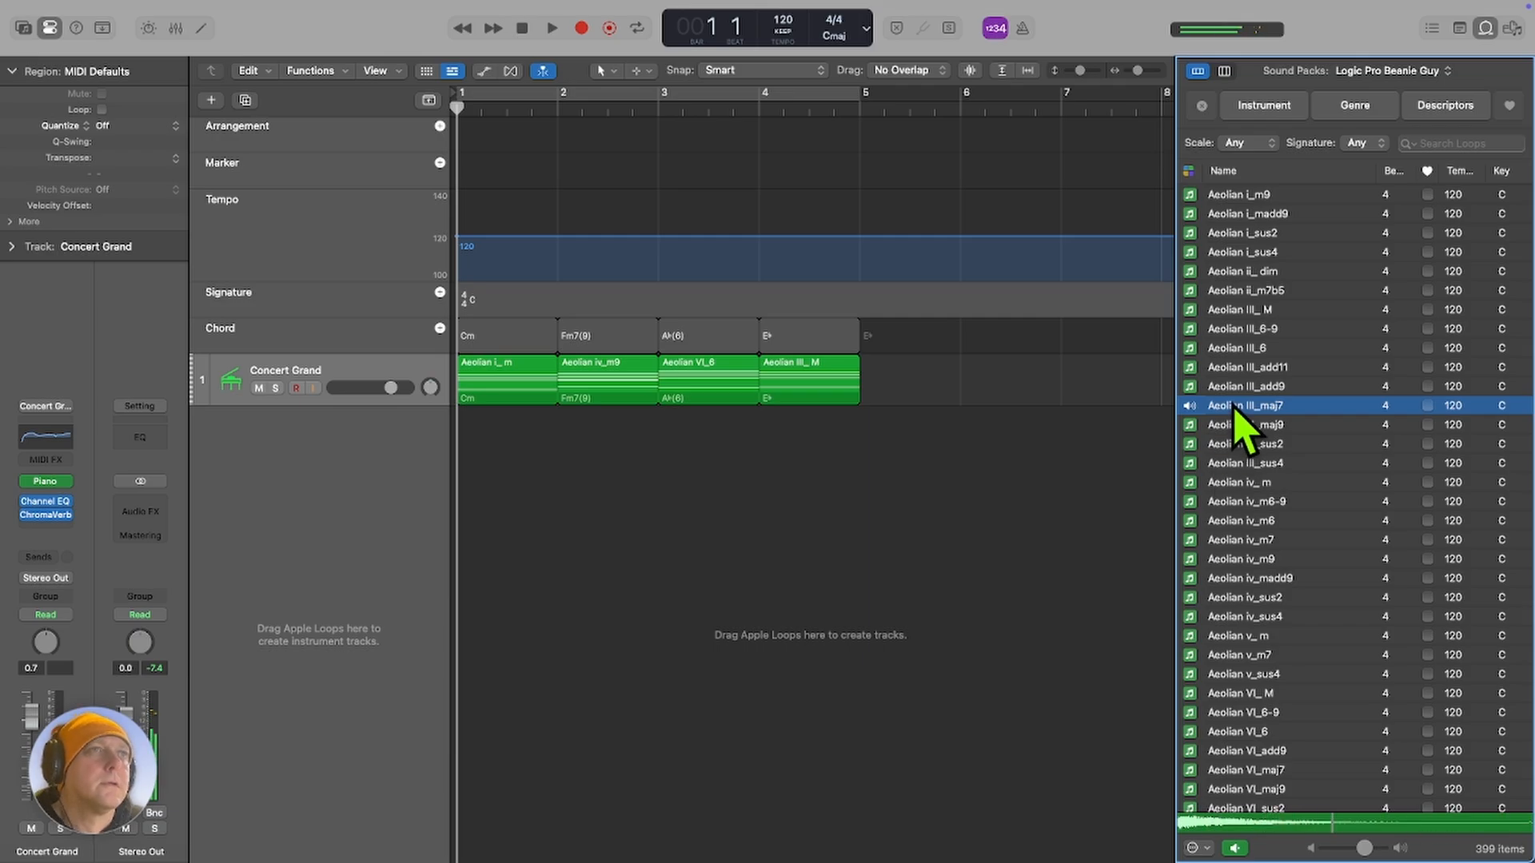
Replace the bar 4 chord loop with Aeolian III_maj7 and play the progression.
left_click_drag(1235, 408, 786, 389)
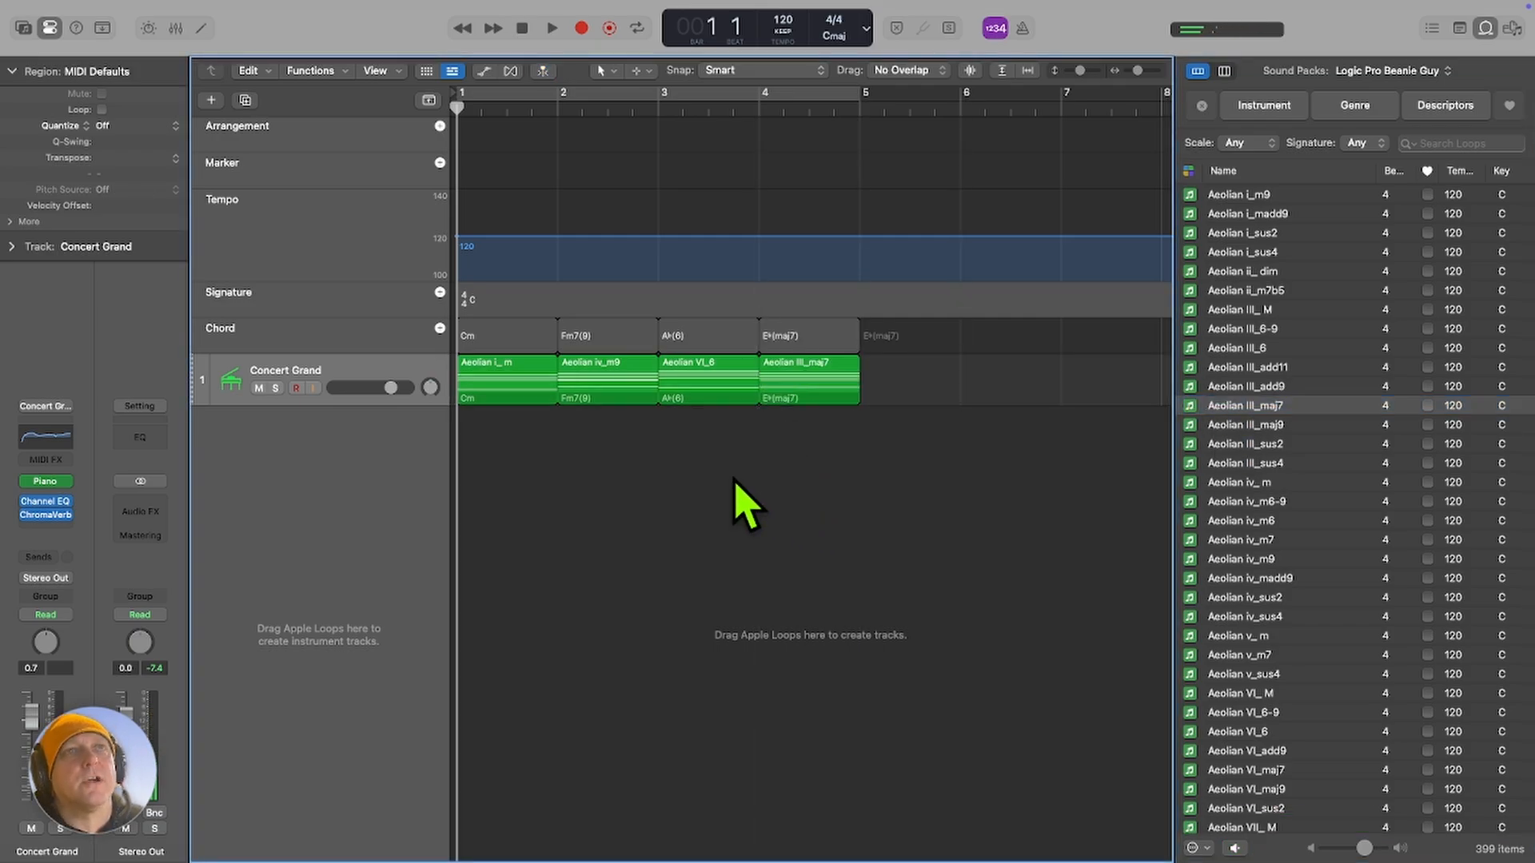
key("space")
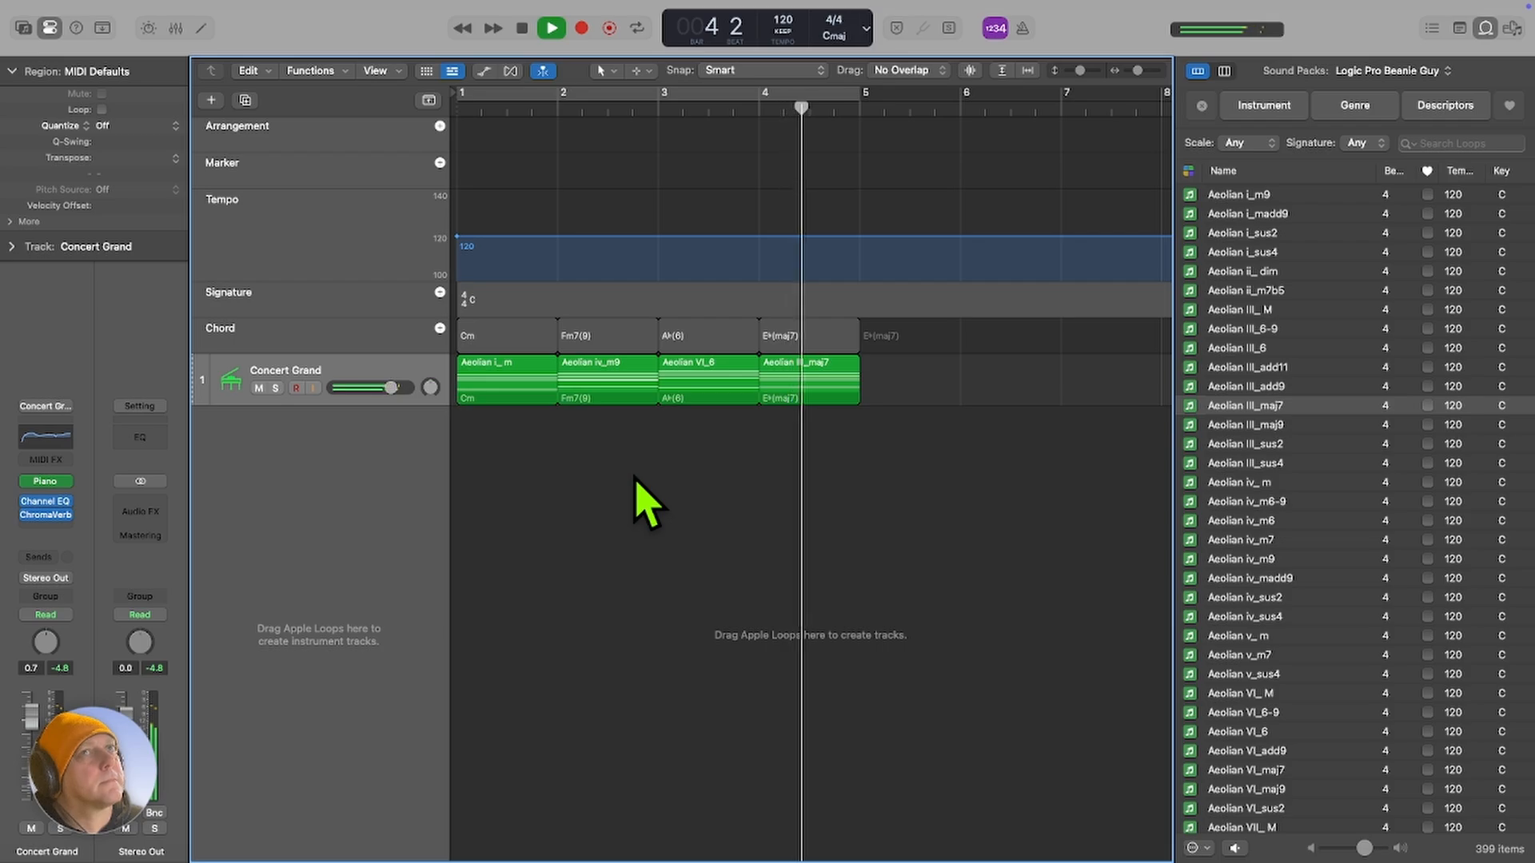
key("space")
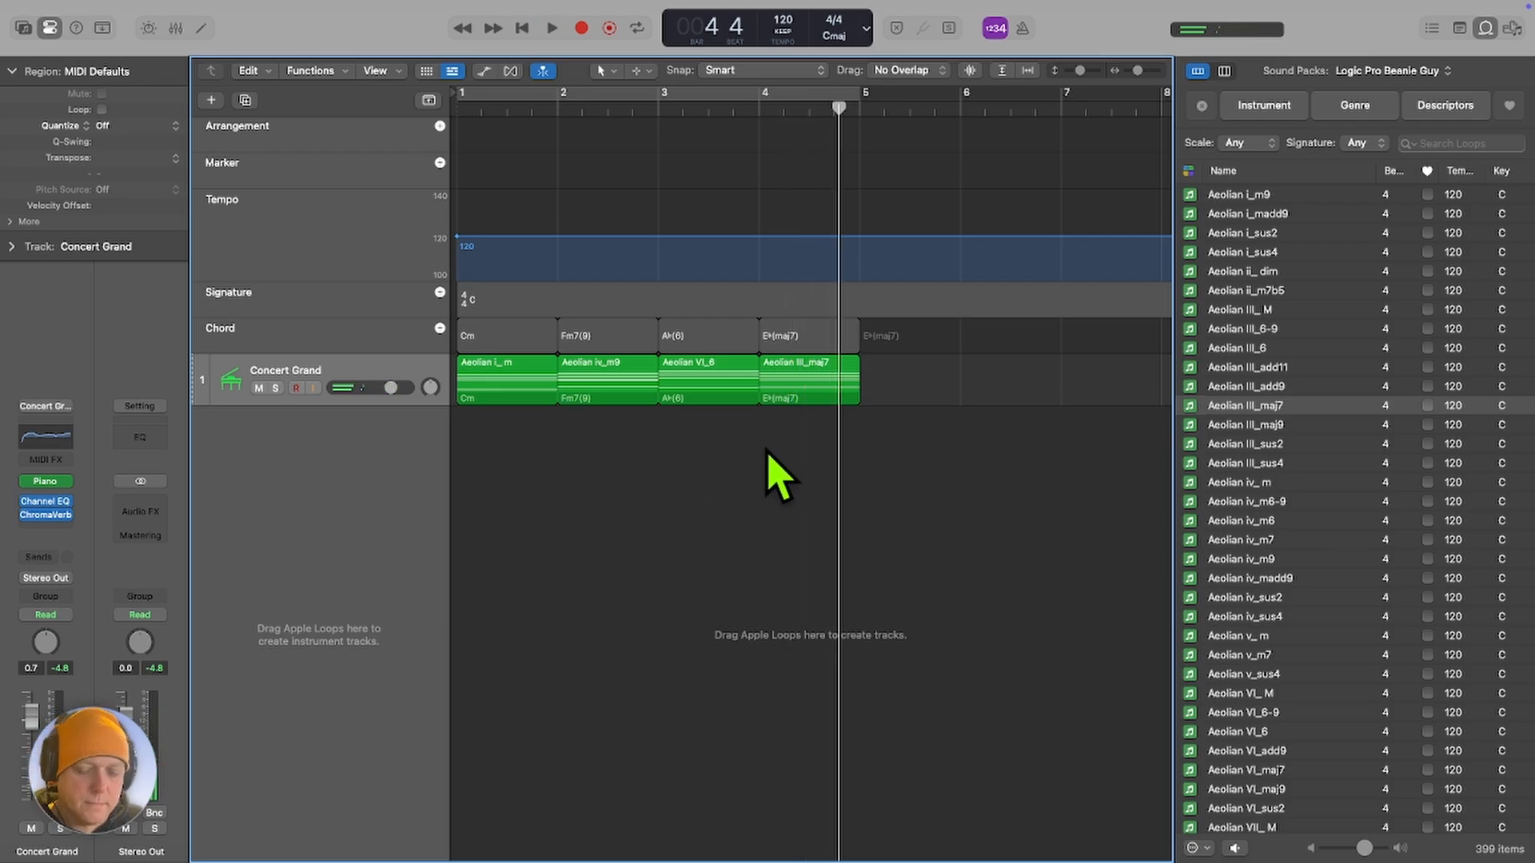
key("Return")
Audition Aeolian v_m7, swap it in for the chord loop in bar 4 and play the progression.
left_click(1256, 655)
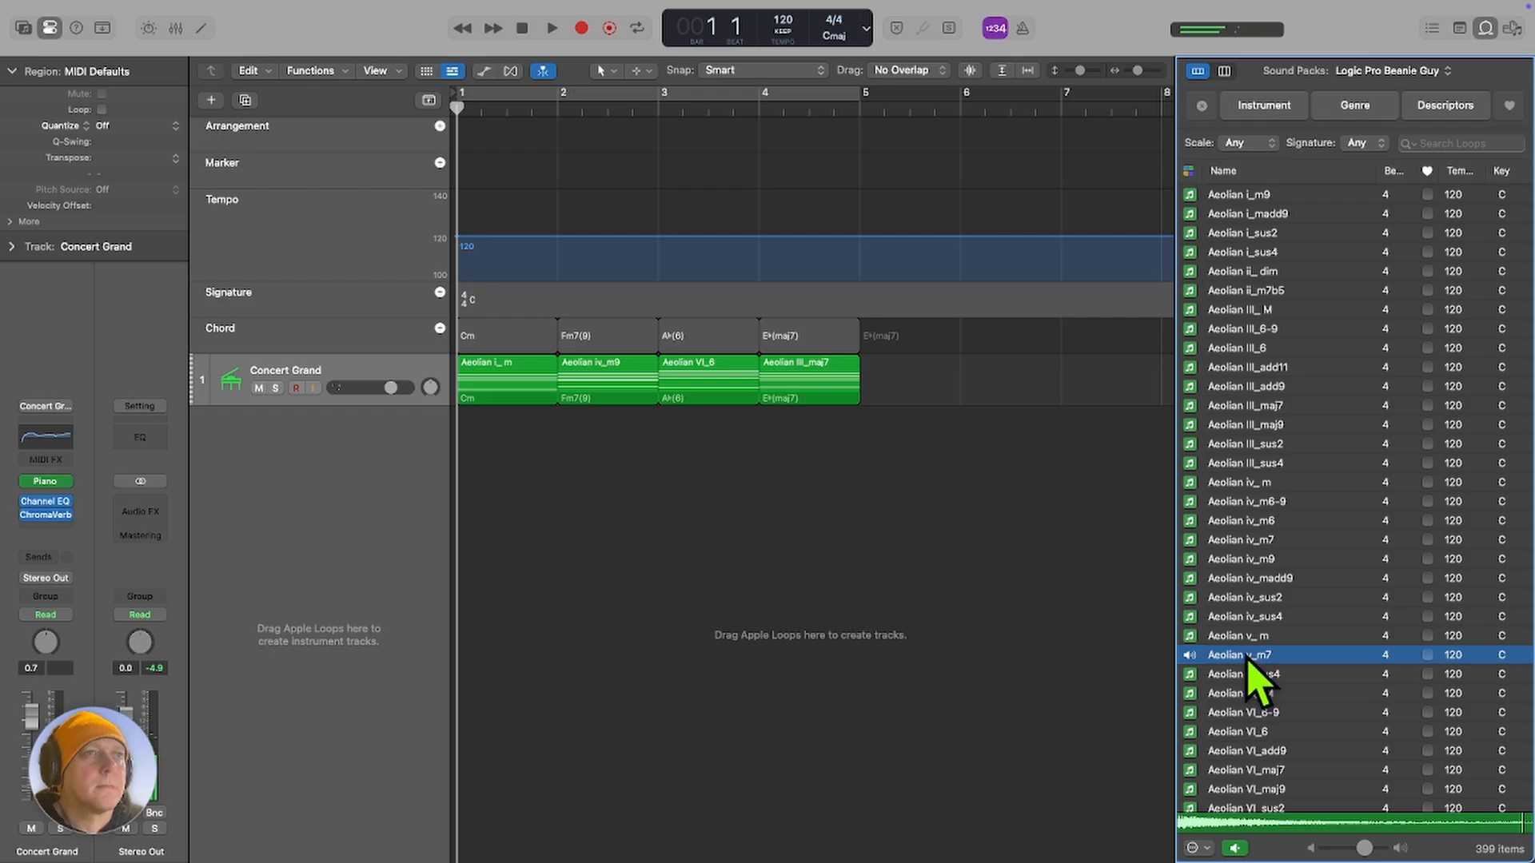
left_click_drag(1251, 663, 791, 412)
left_click(811, 472)
key("space")
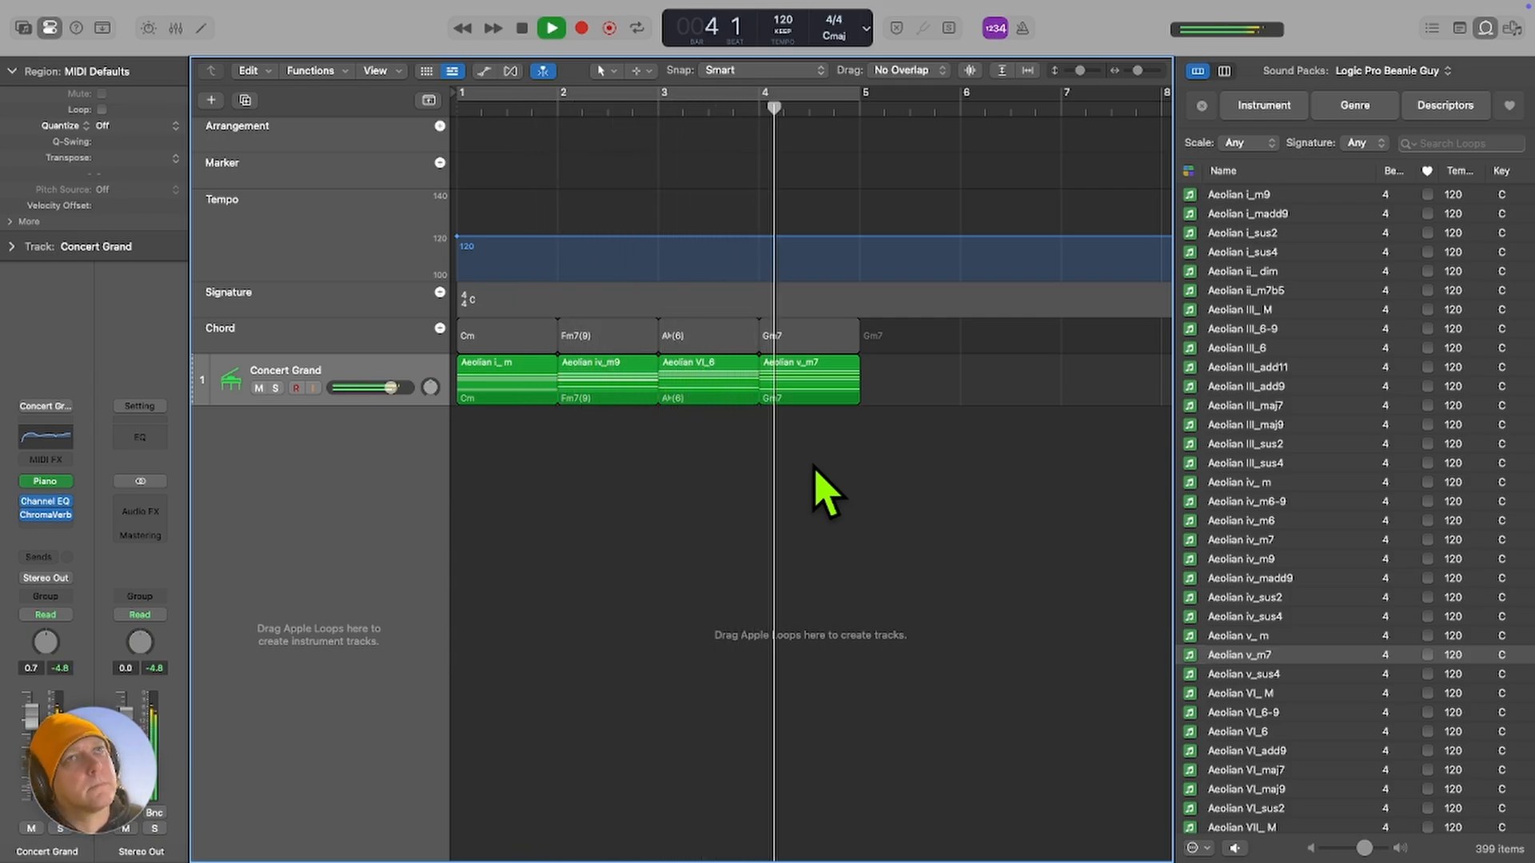
key("space")
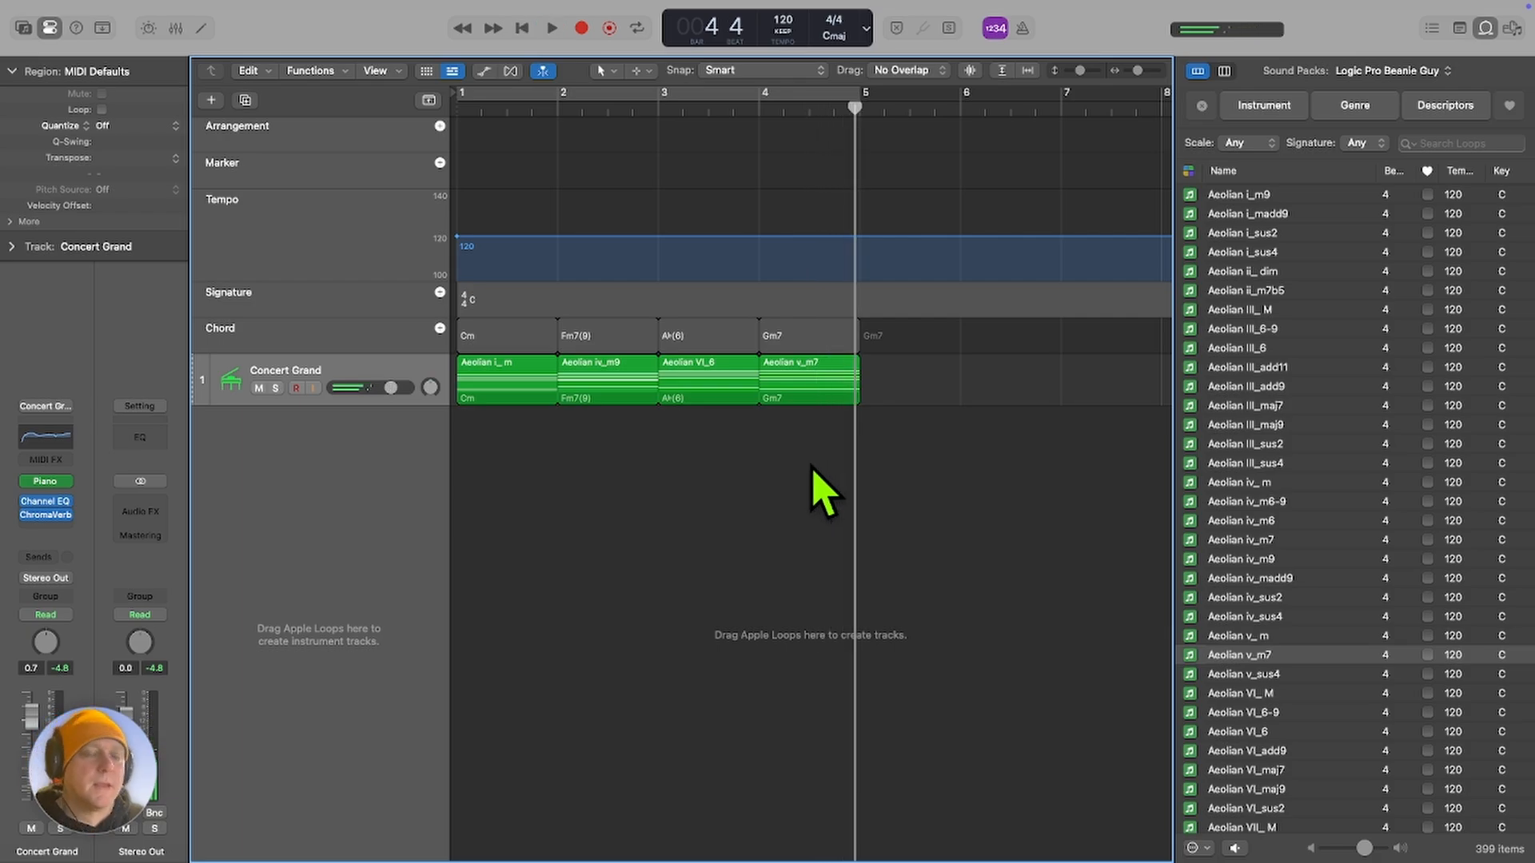
key("Return")
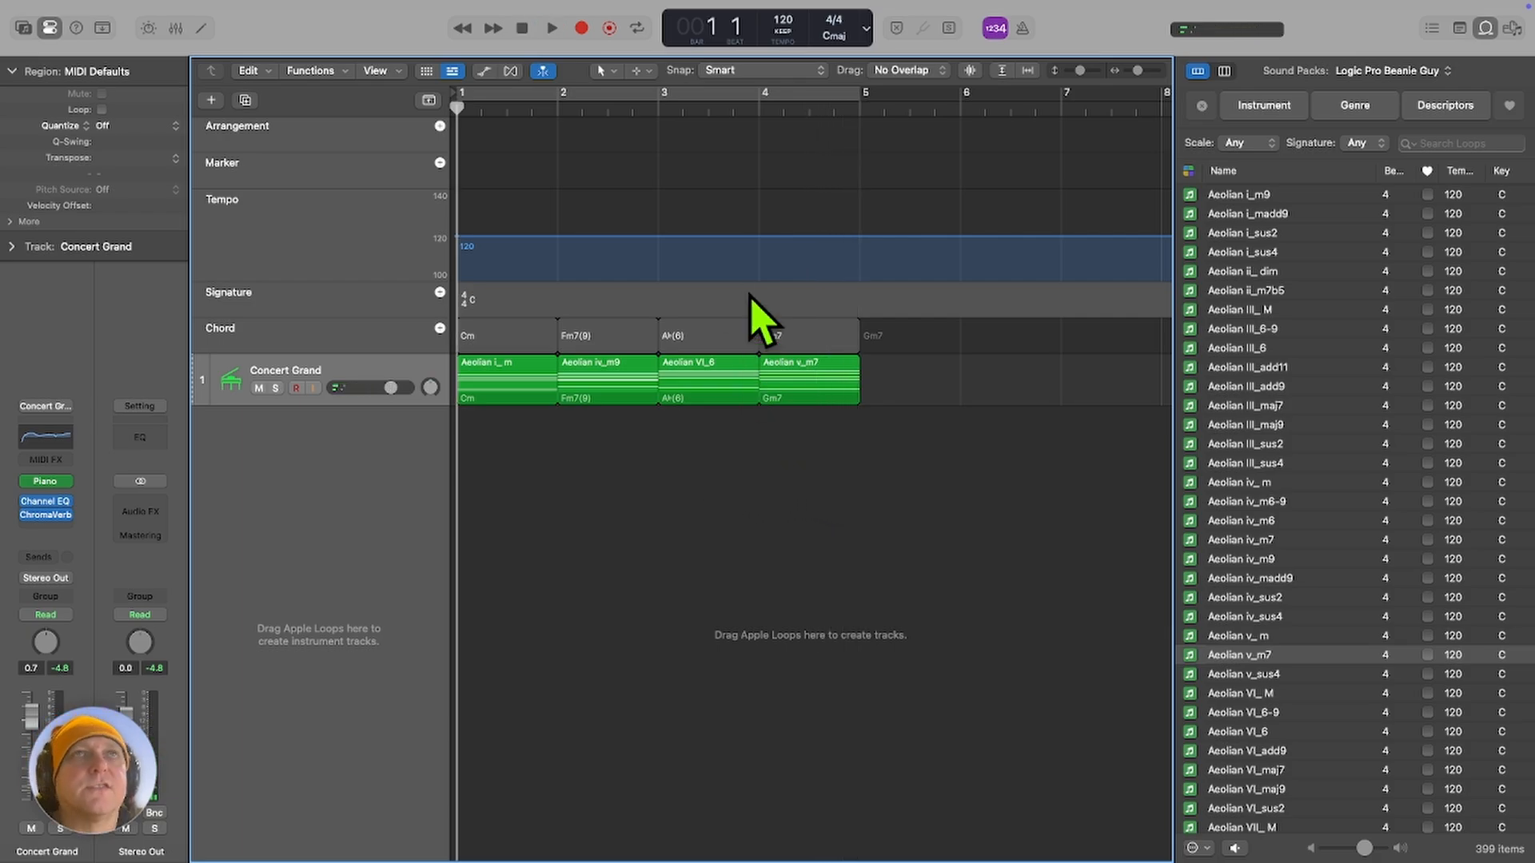
Turn on cycling over the four chord bars and set the project key to F Major.
key("u")
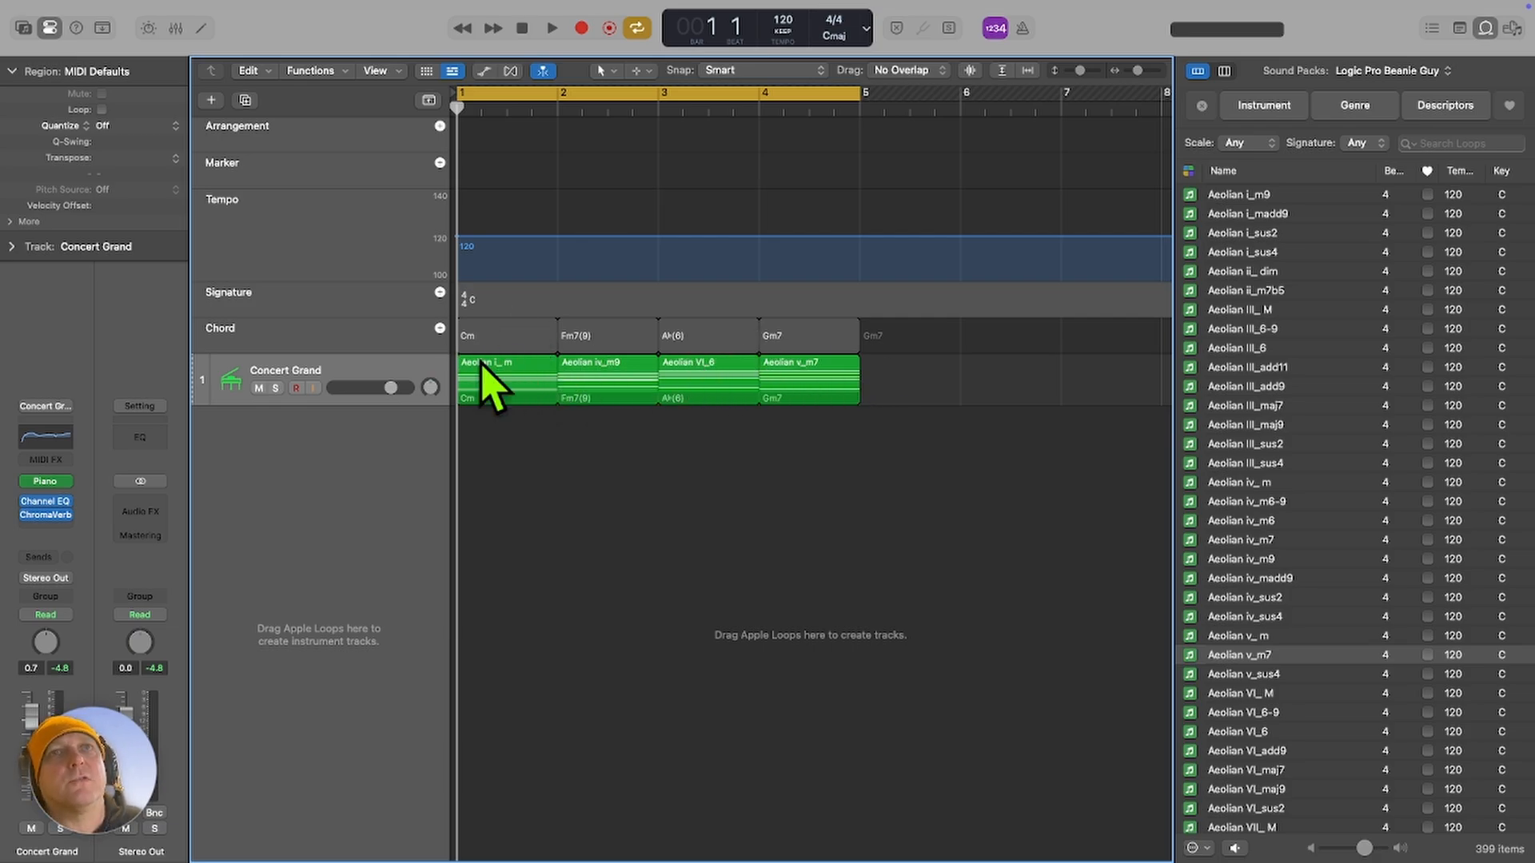
left_click(834, 36)
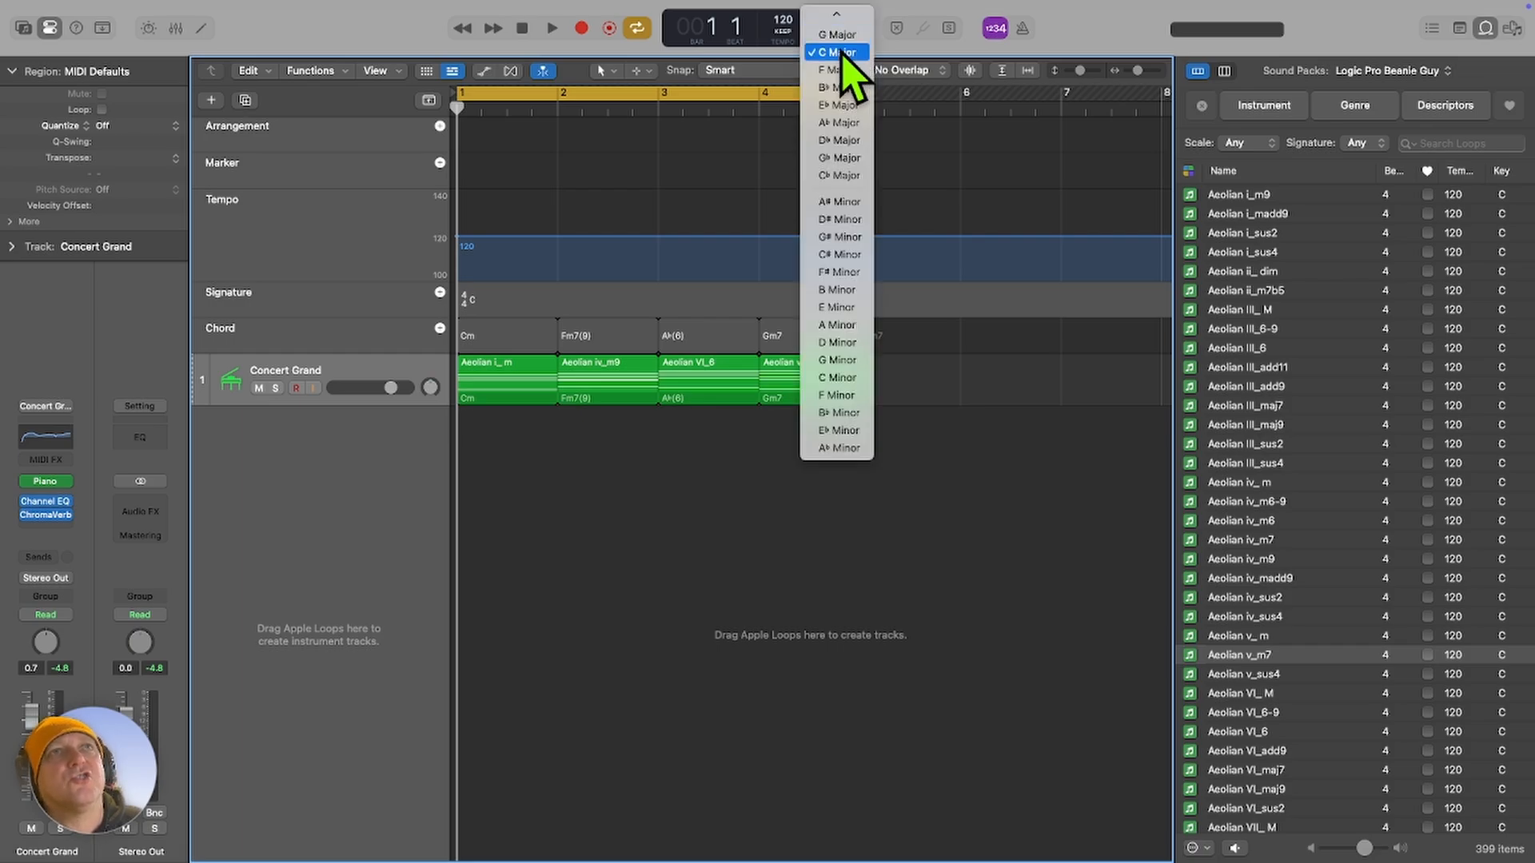
left_click(839, 70)
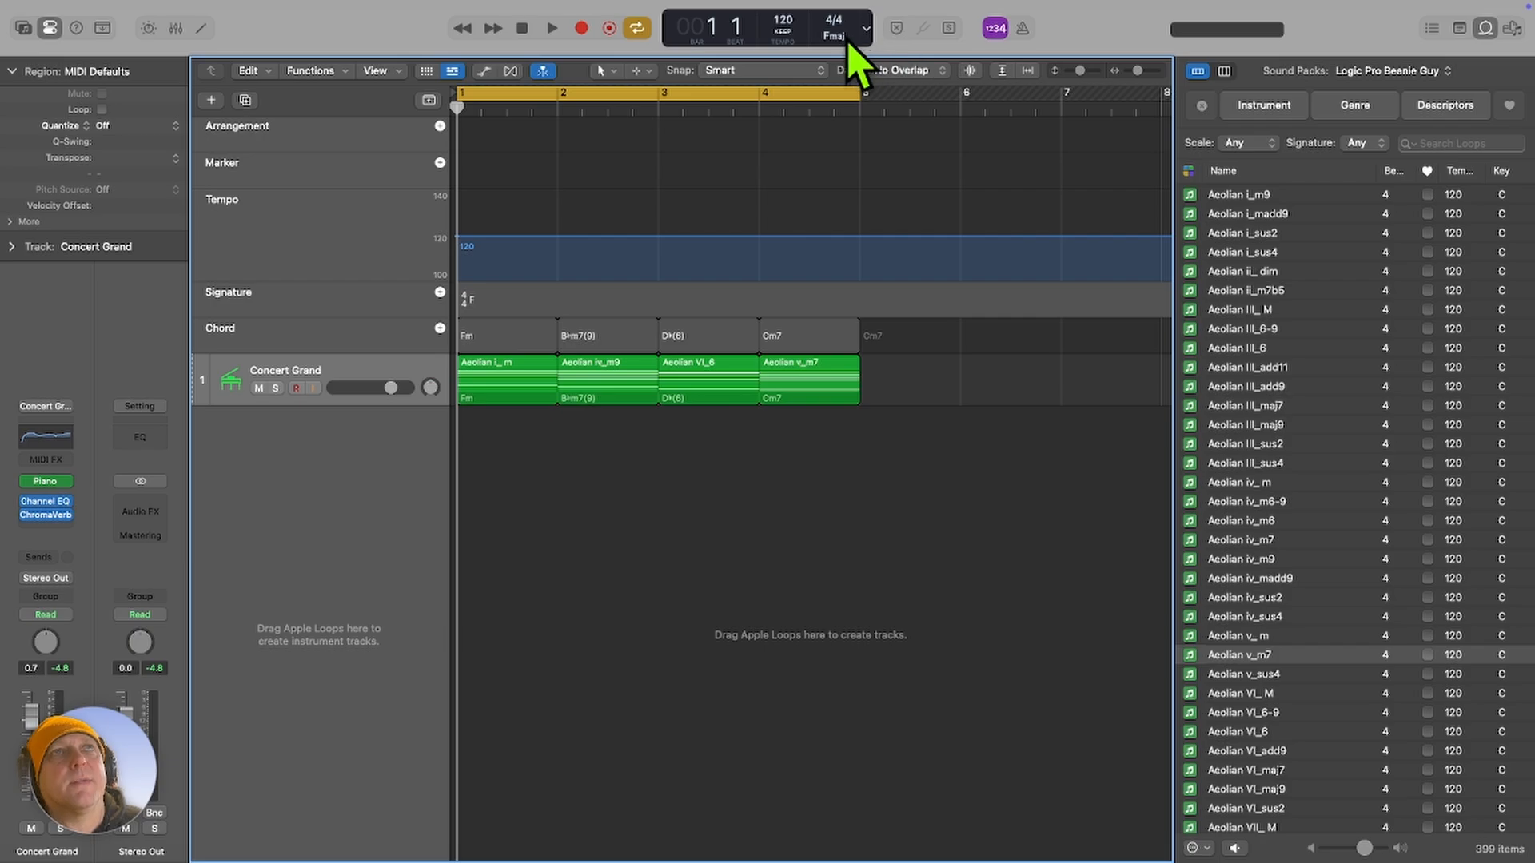
Change the project key to B♭ Major and play the transposed progression.
left_click(849, 43)
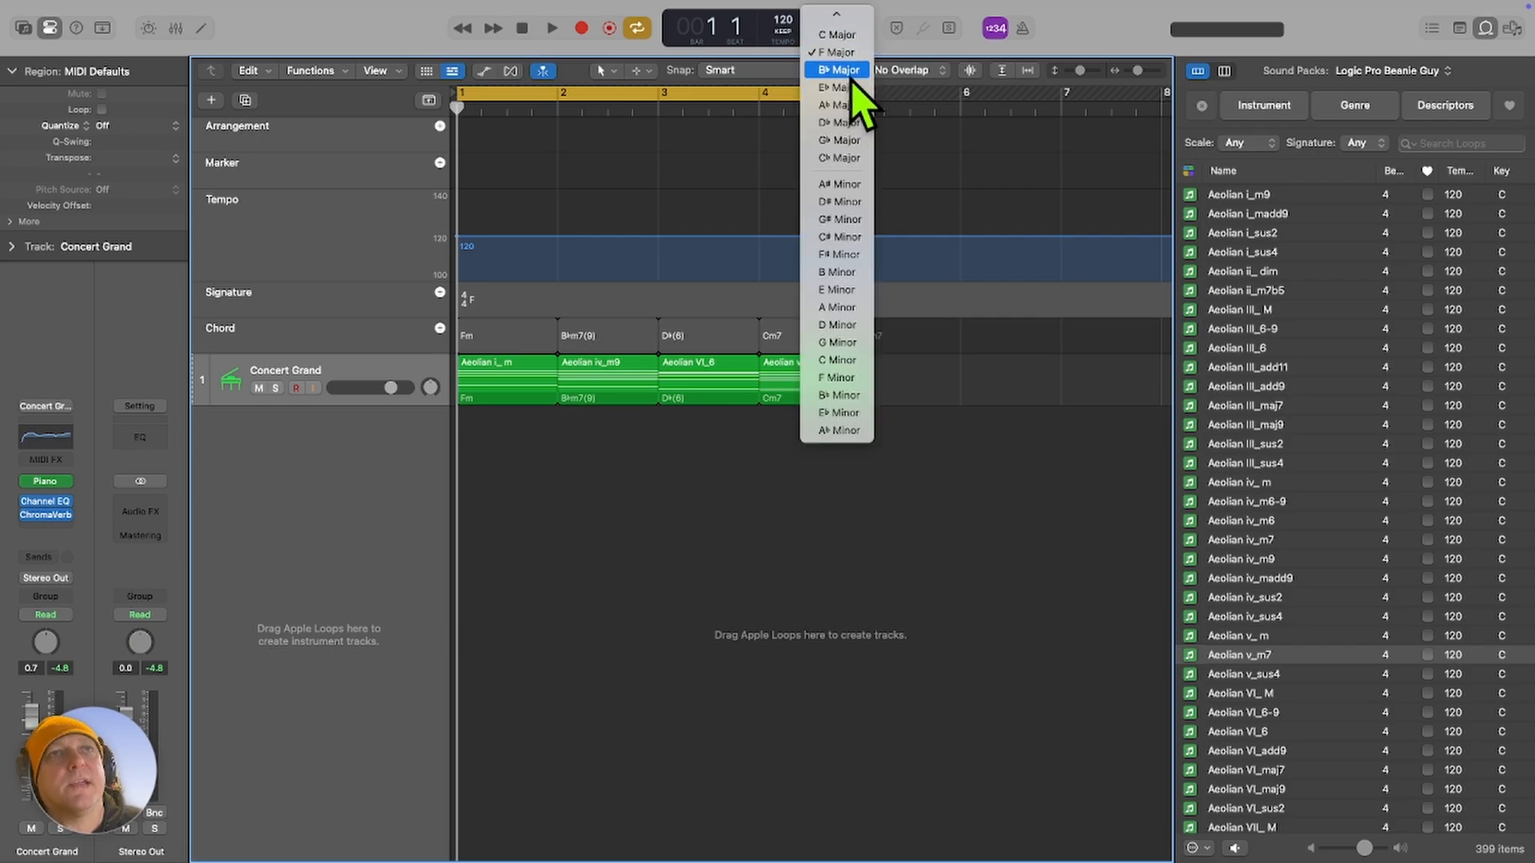
left_click(840, 70)
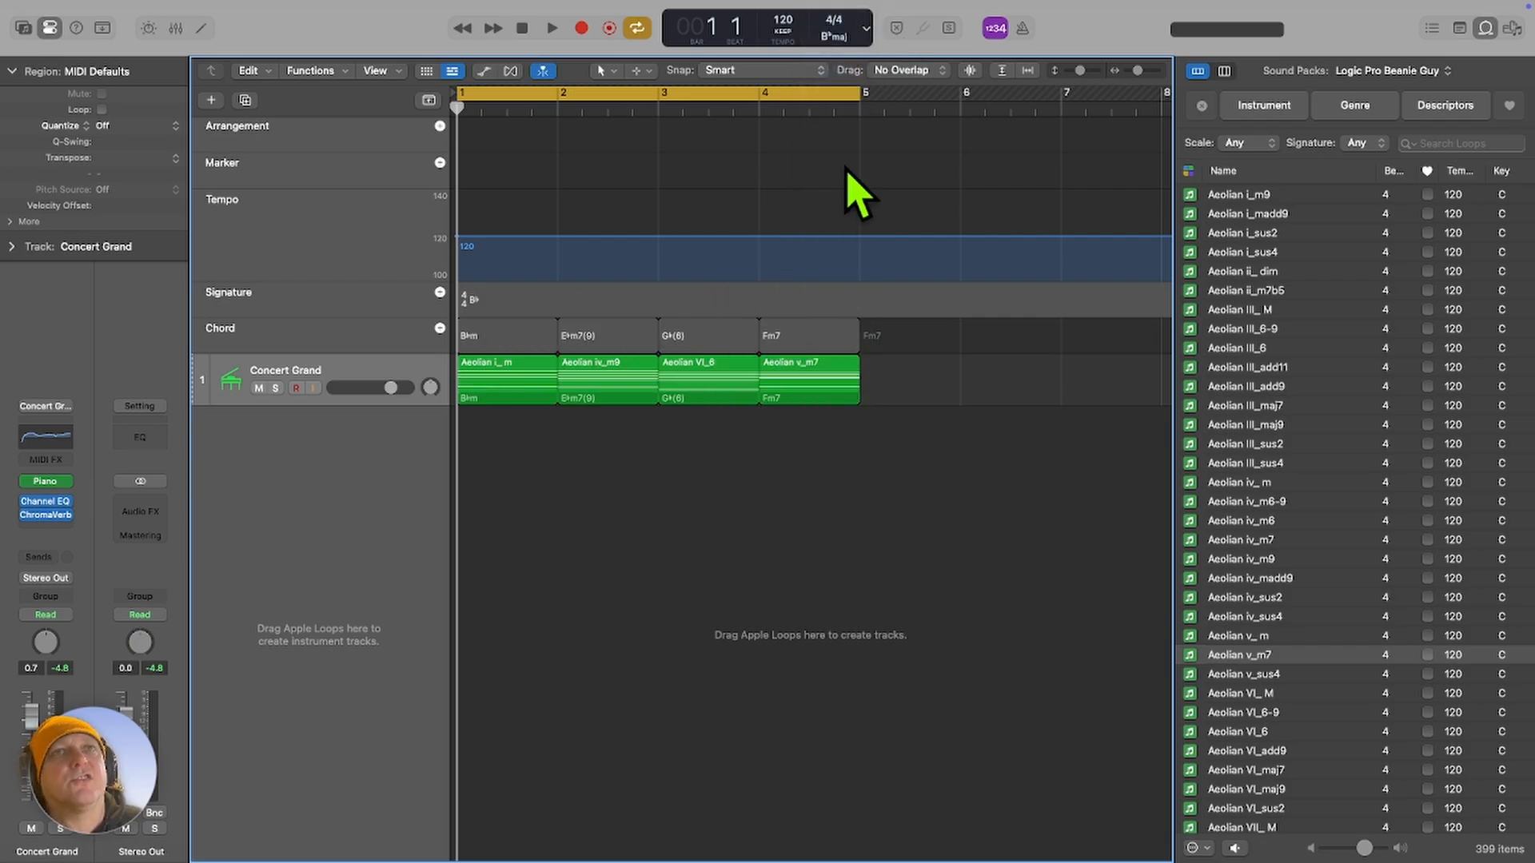
key("space")
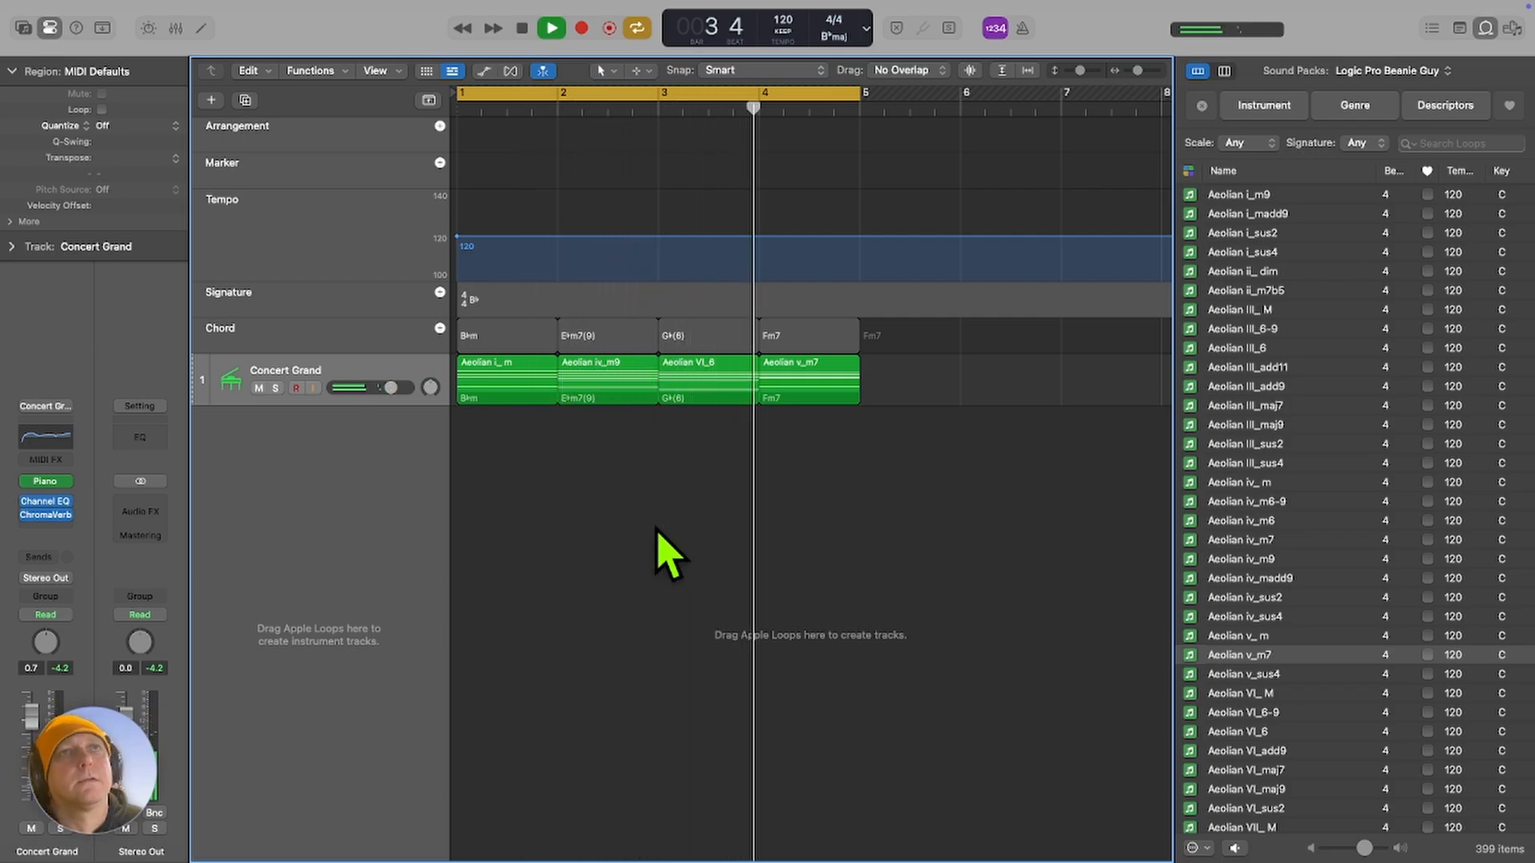
Set the project key back to F Major and play the progression in that key.
left_click(839, 40)
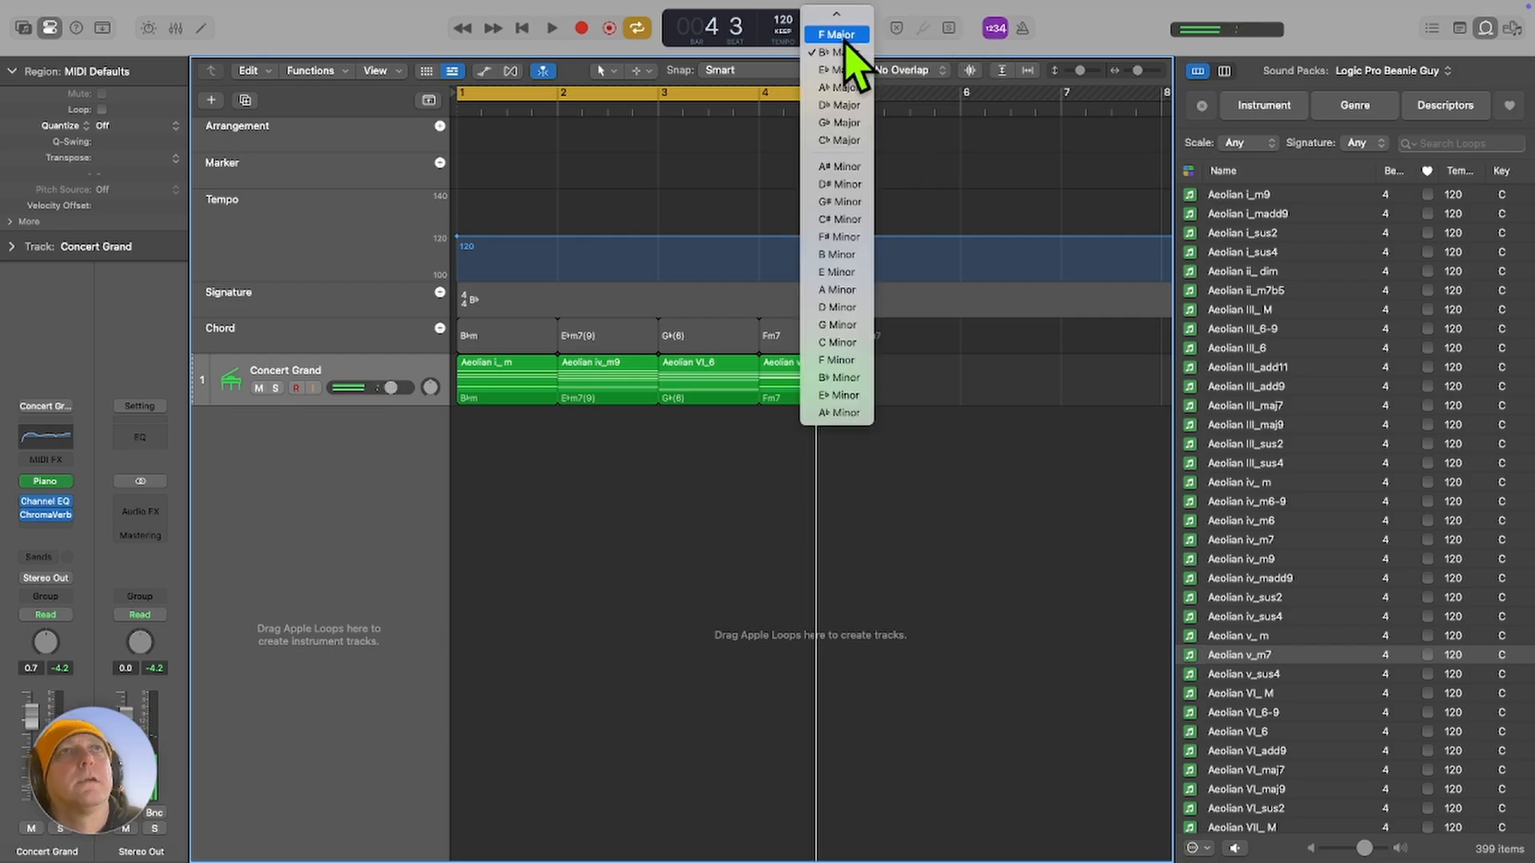
left_click(849, 36)
key("space")
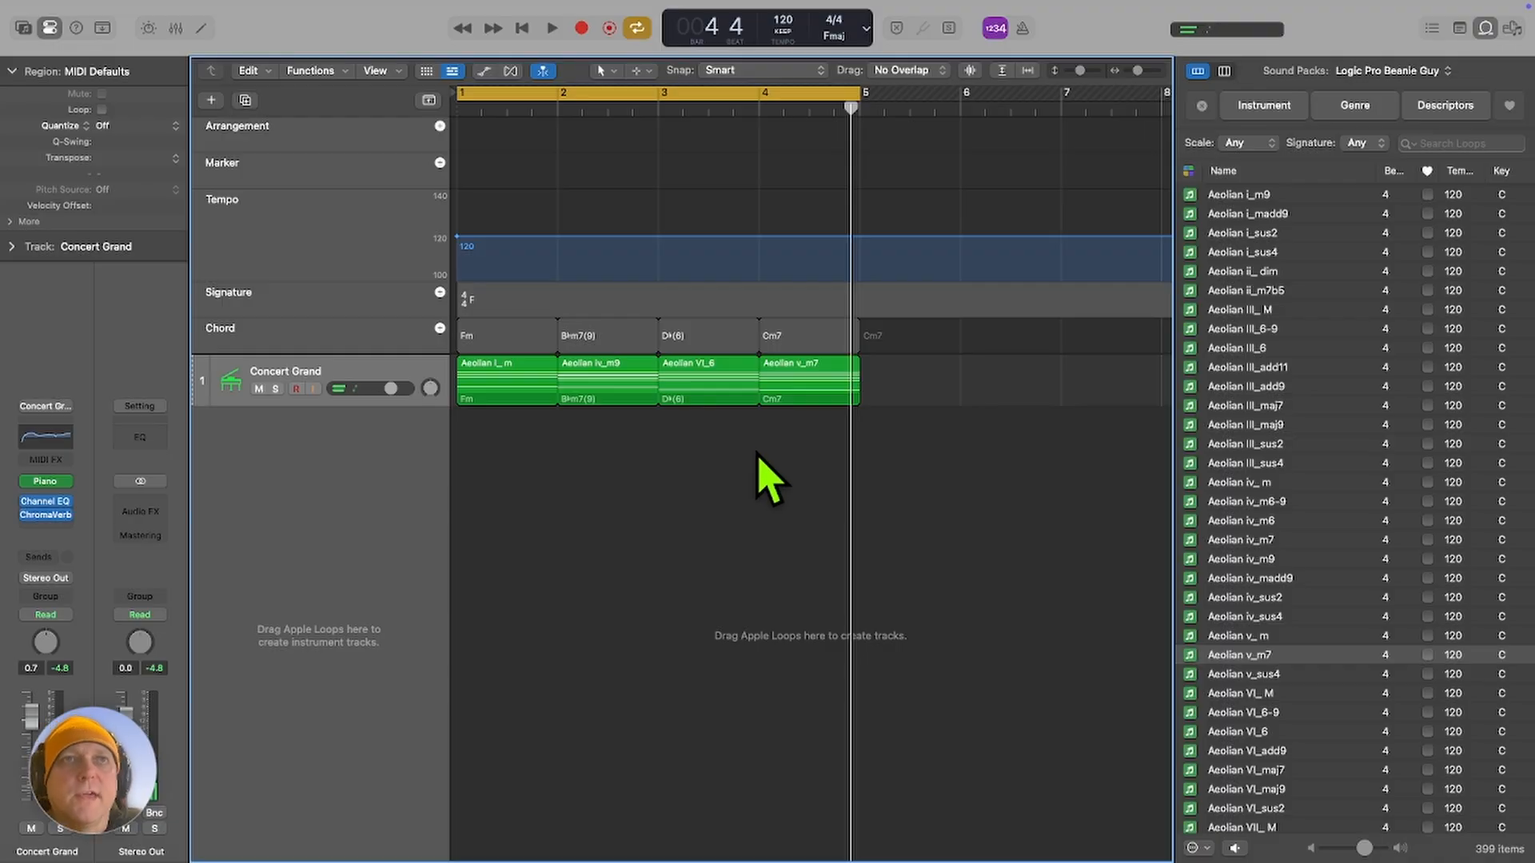
Stop playback, add a Pop Songwriter Bass Player session track, and hide the global tracks.
key("space")
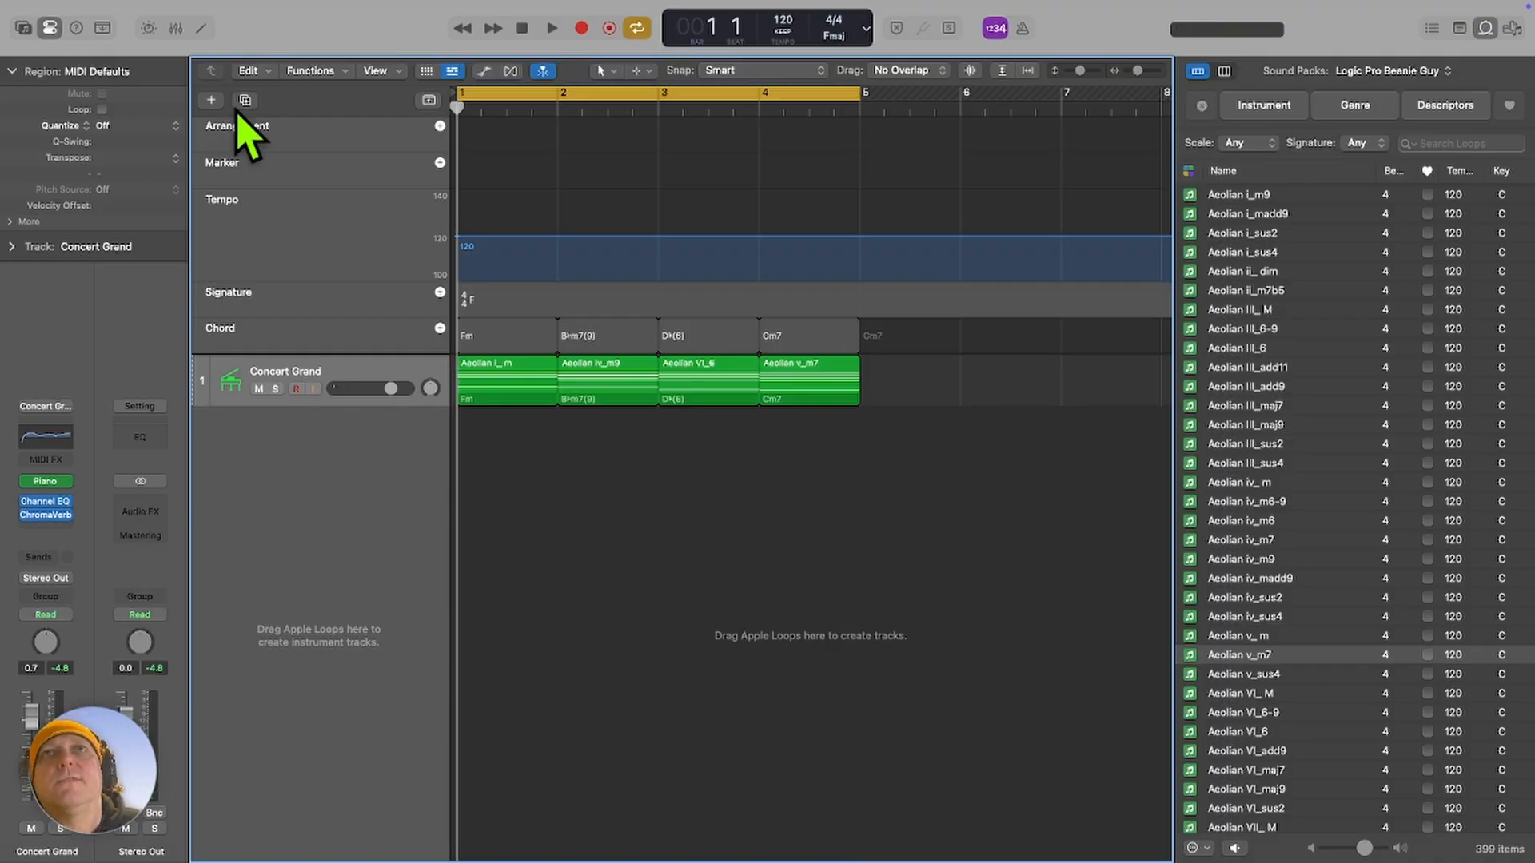
left_click(212, 101)
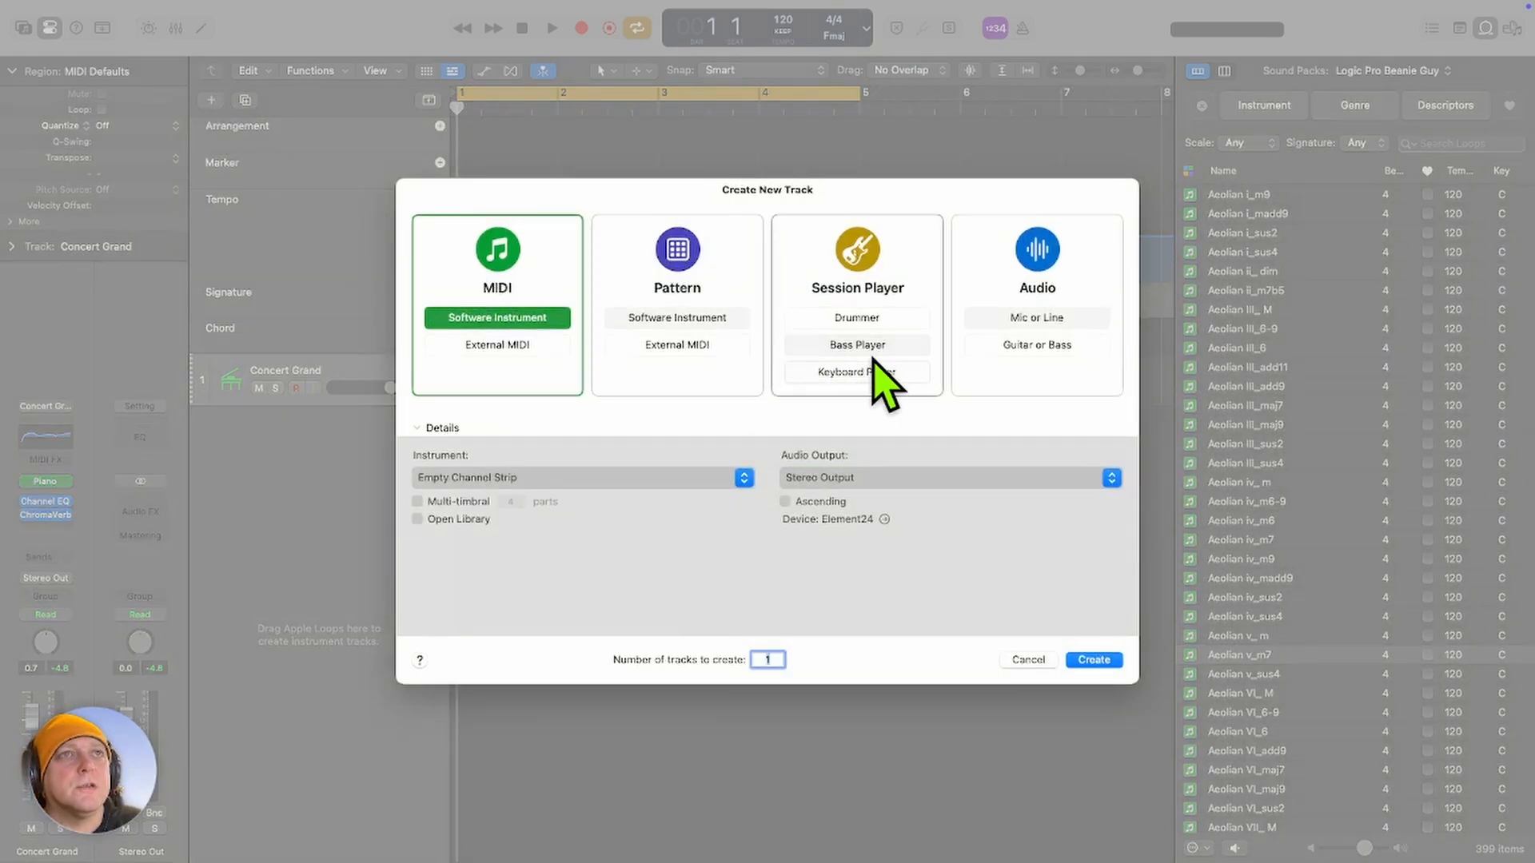
left_click(867, 345)
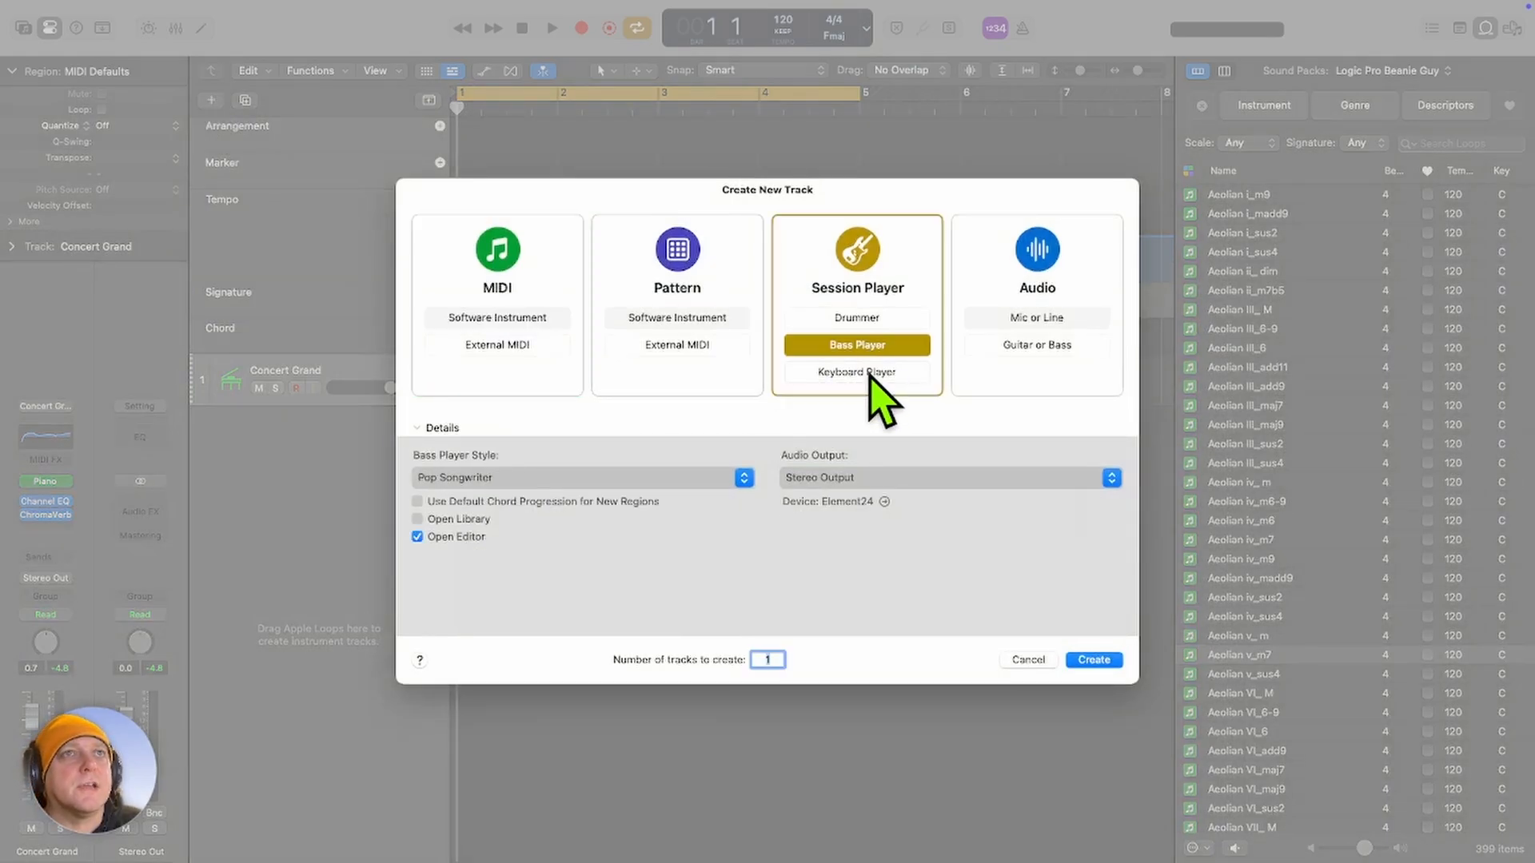
left_click(1094, 660)
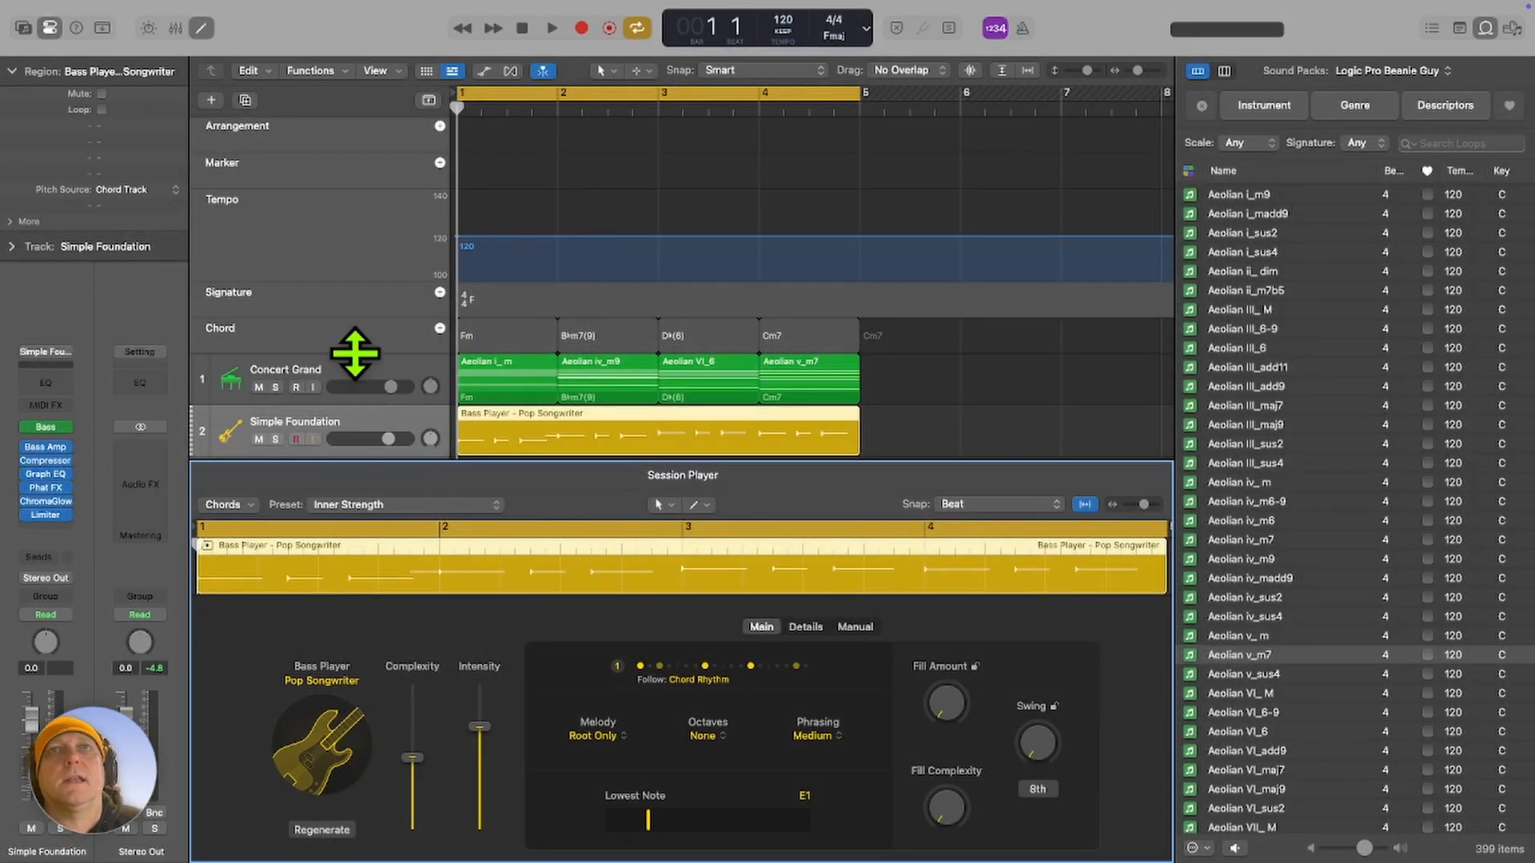
left_click(429, 101)
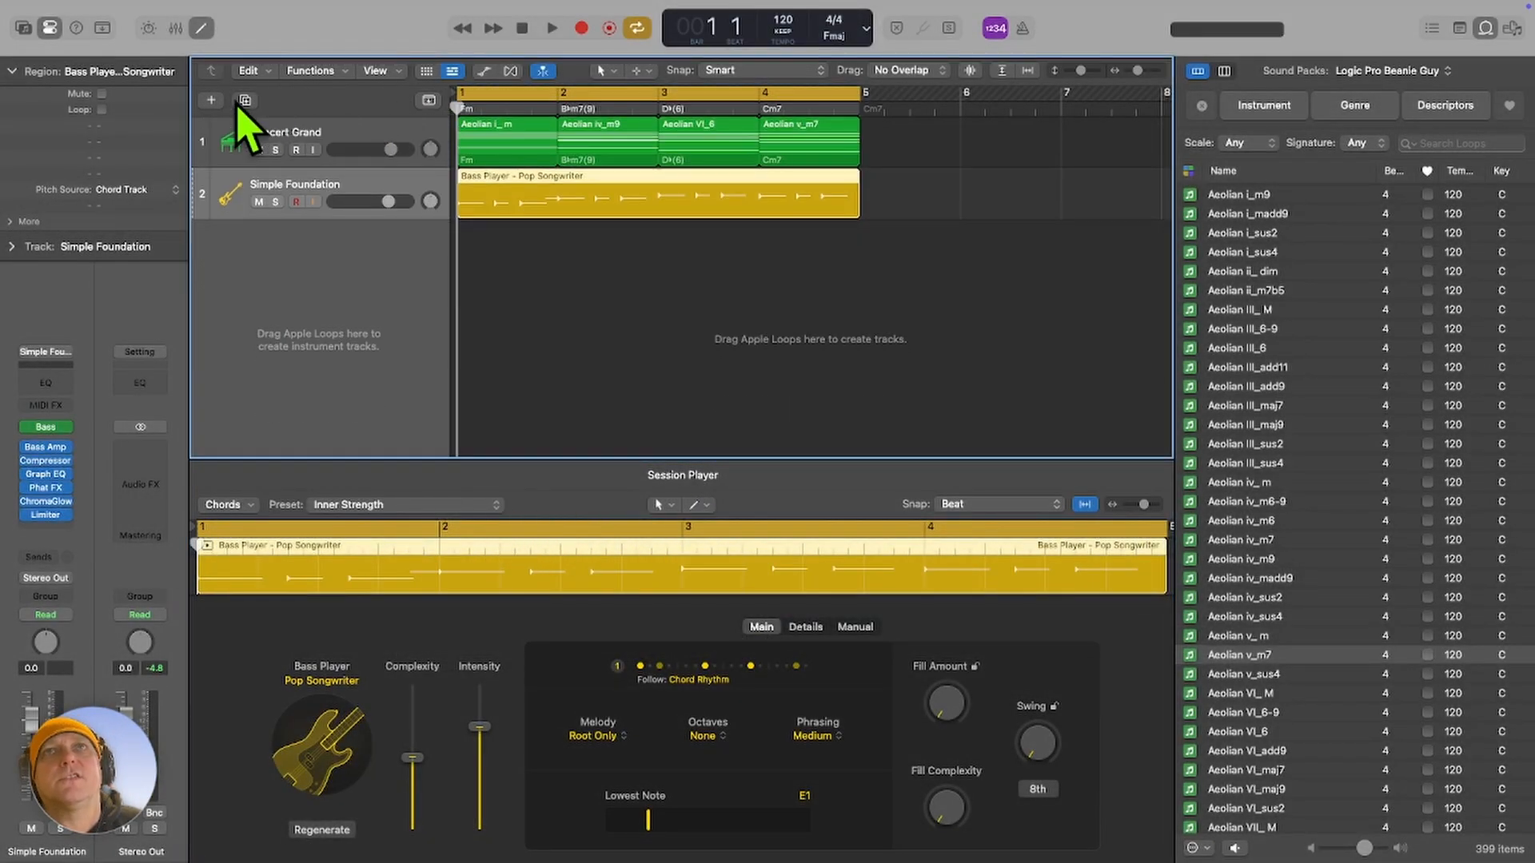
Add a Keyboard Player session track in the Freely style below the bass track.
left_click(211, 100)
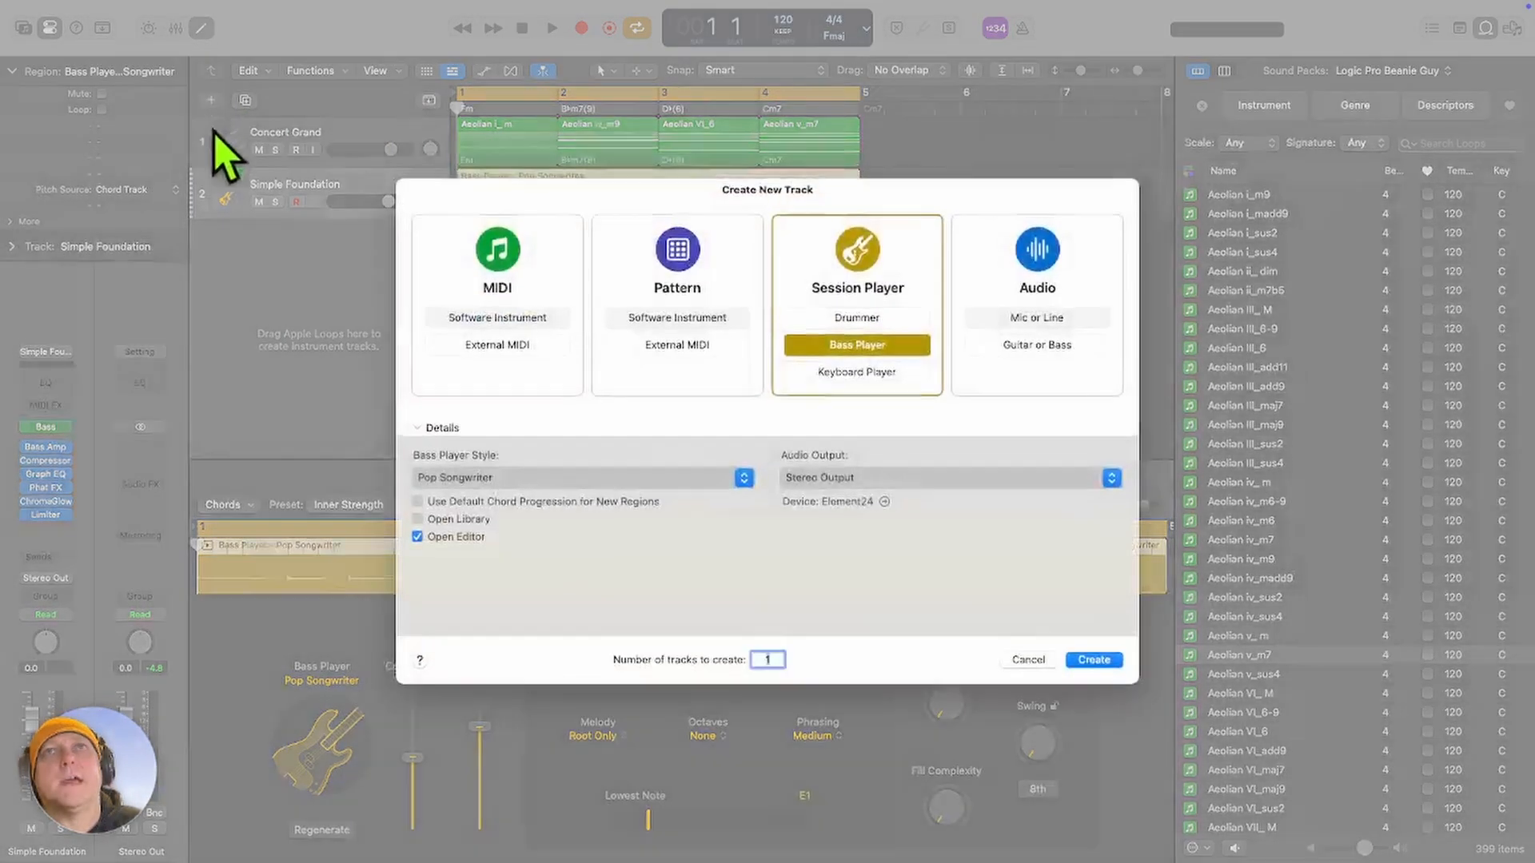
left_click(849, 373)
left_click(1094, 660)
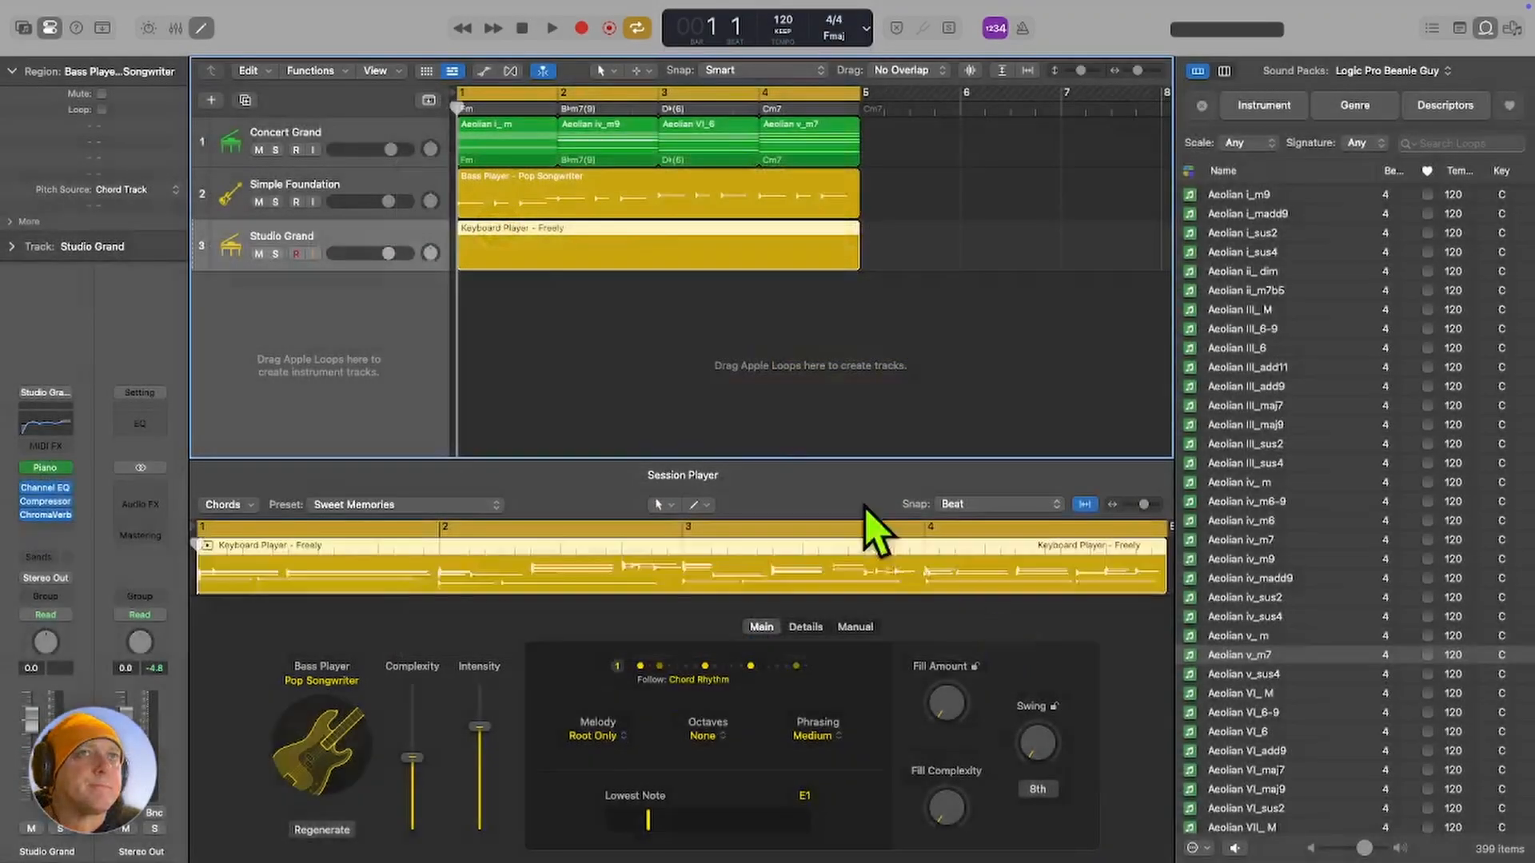
Add a Drummer session track in the Pop Songwriter style and close the Session Player editor.
left_click(212, 102)
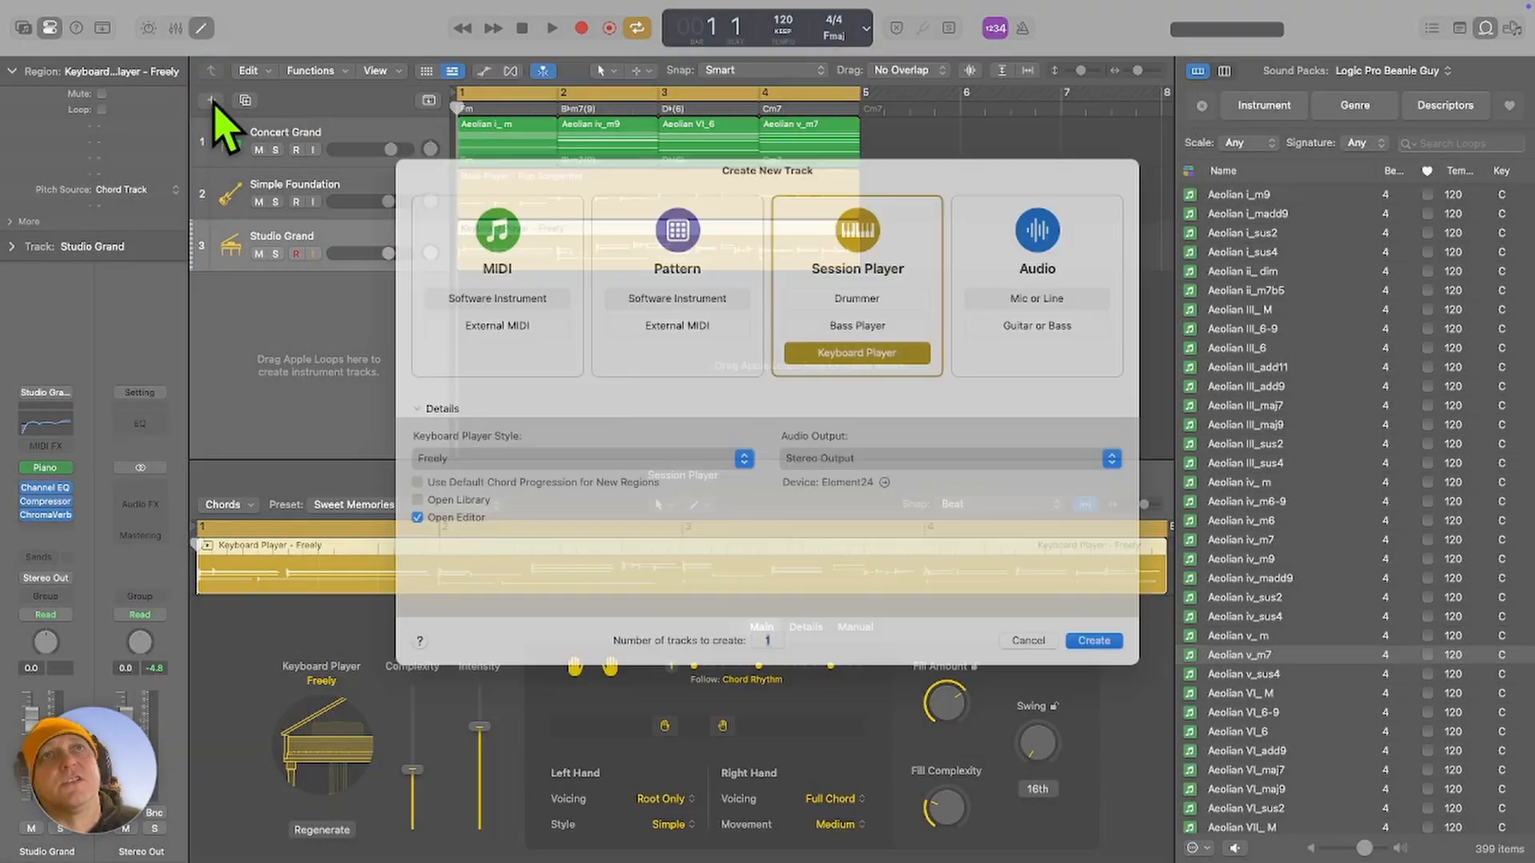
left_click(855, 318)
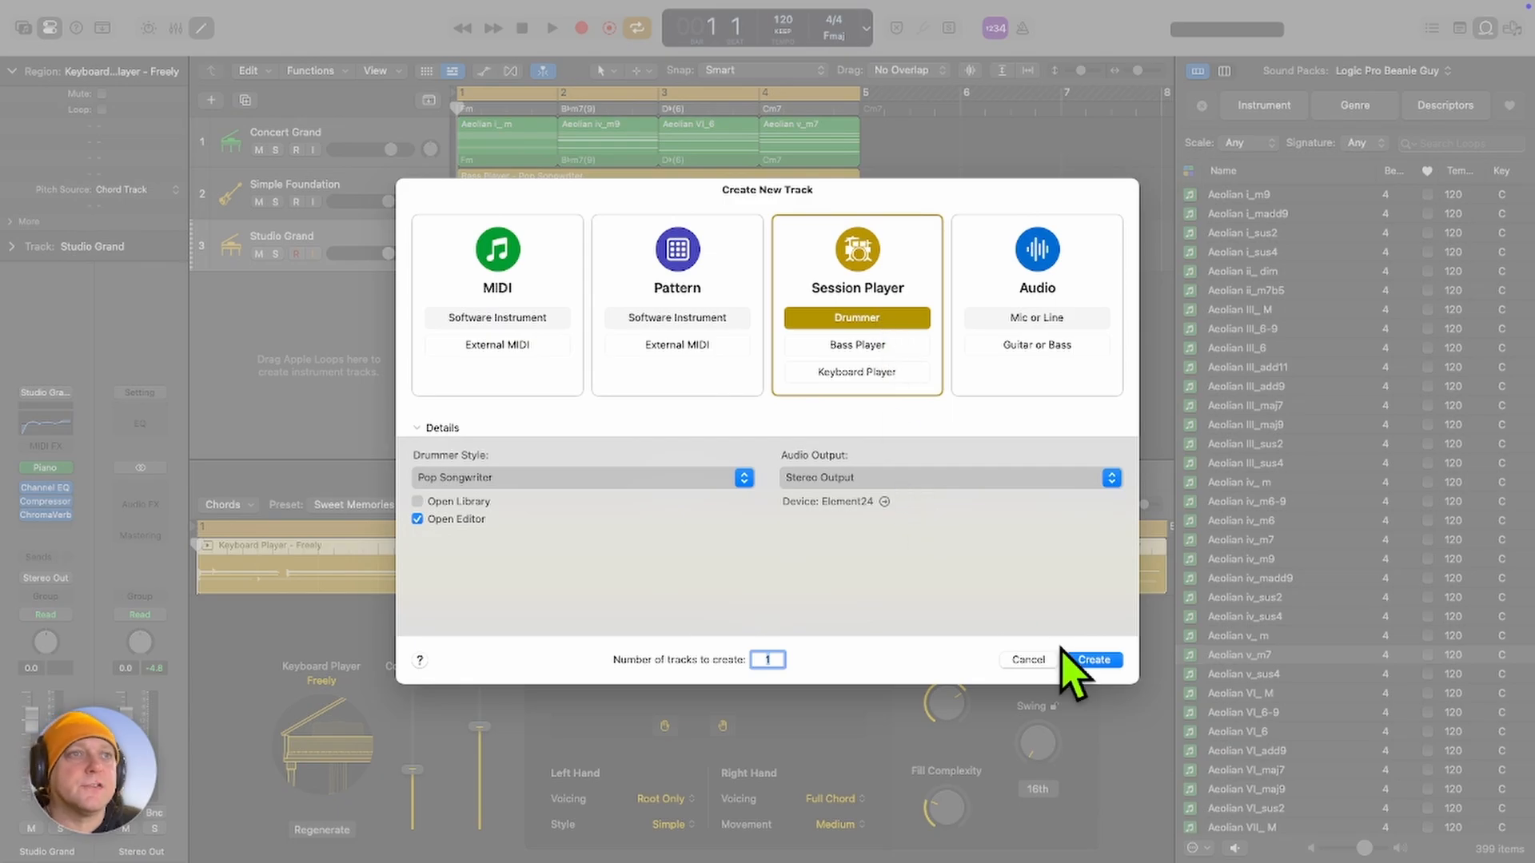
left_click(1092, 660)
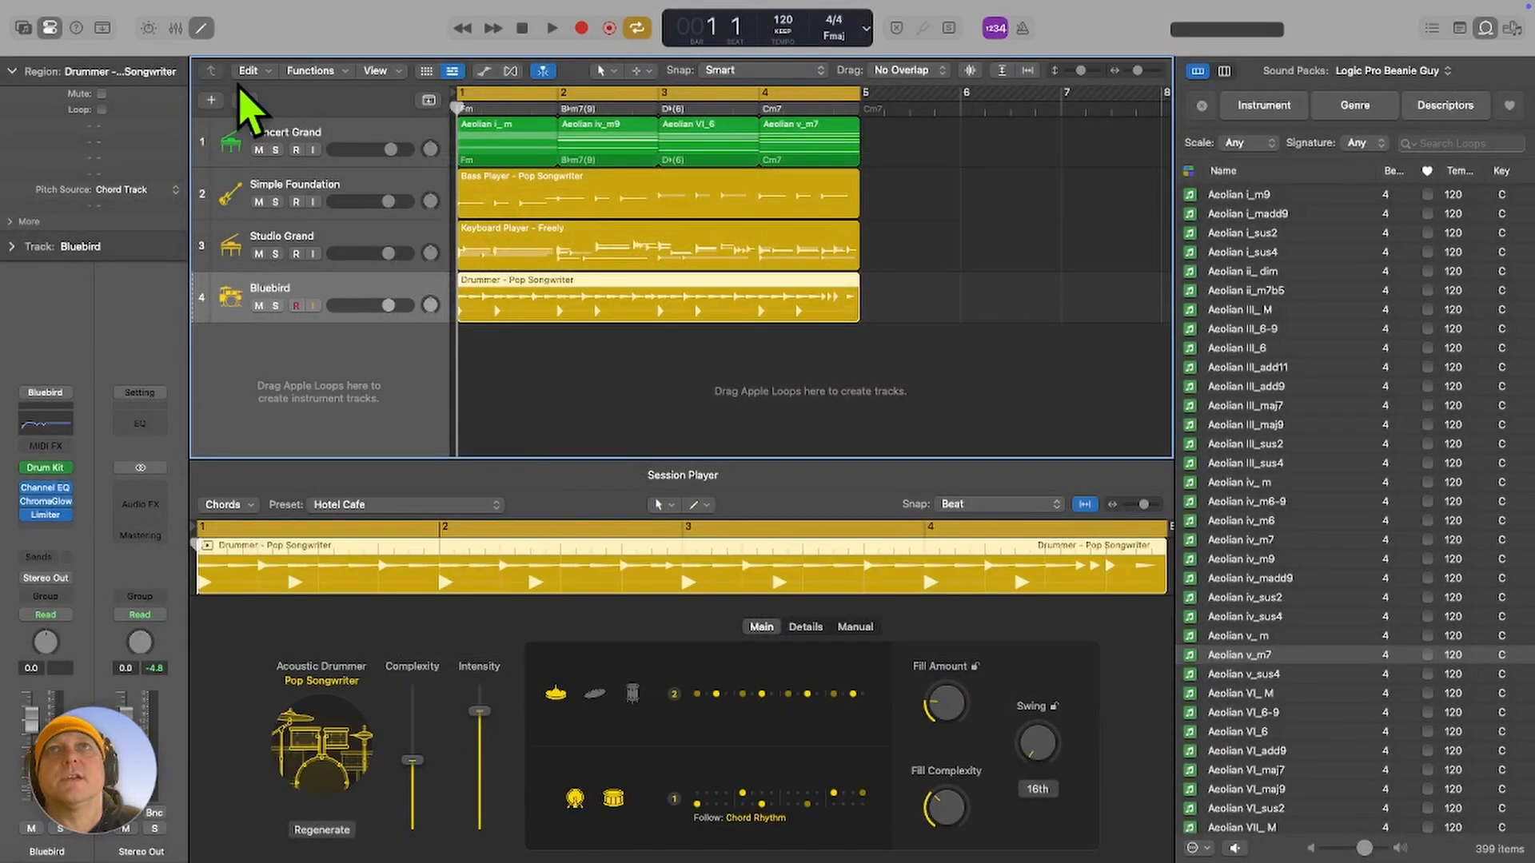
left_click(202, 30)
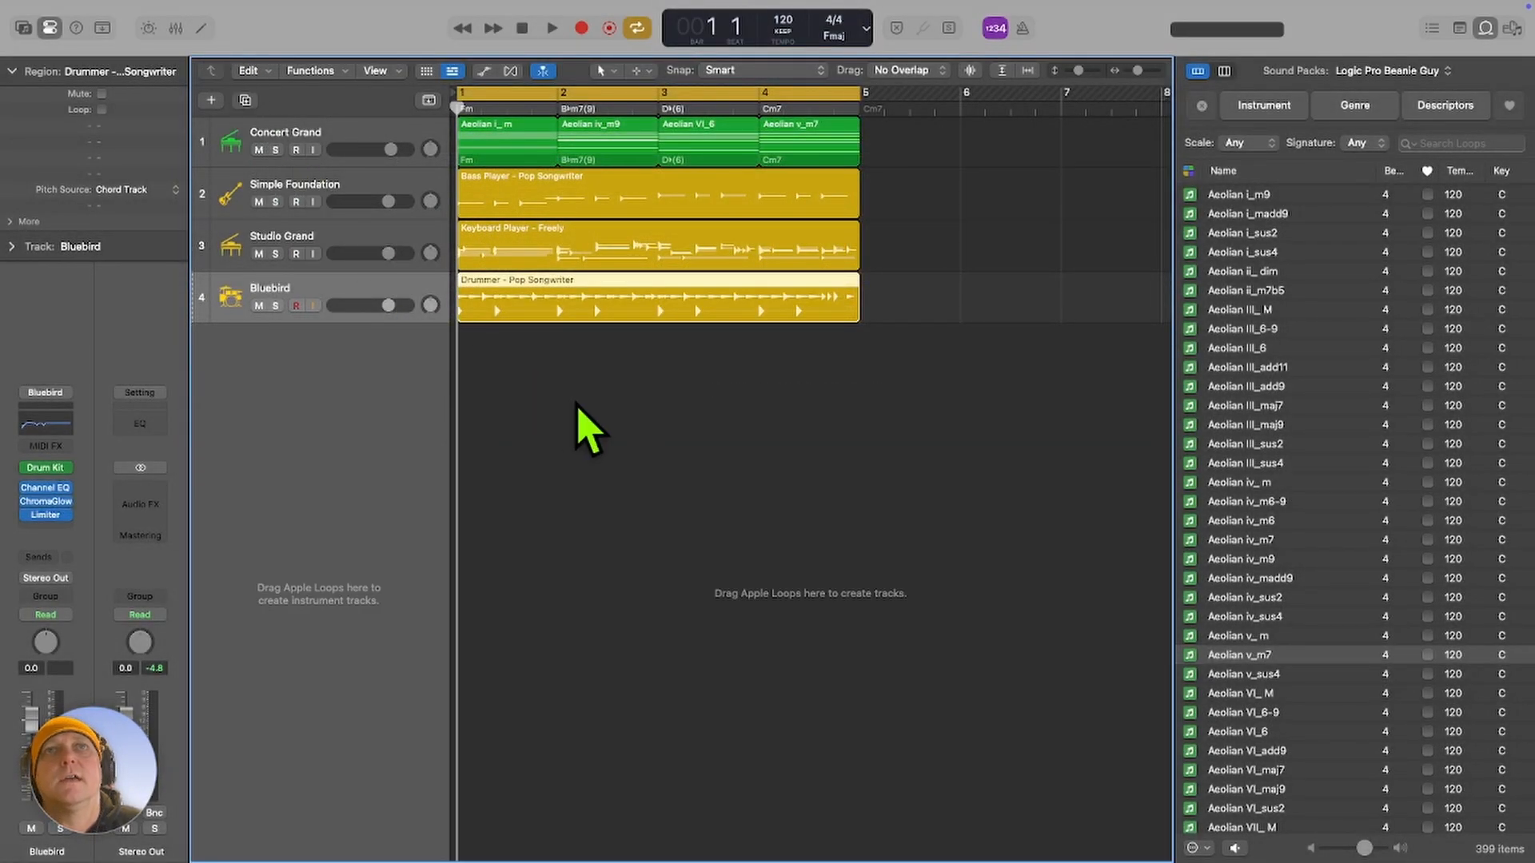
Play the full arrangement and lower the Bluebird drum track's volume to -3.9 dB.
left_click(644, 418)
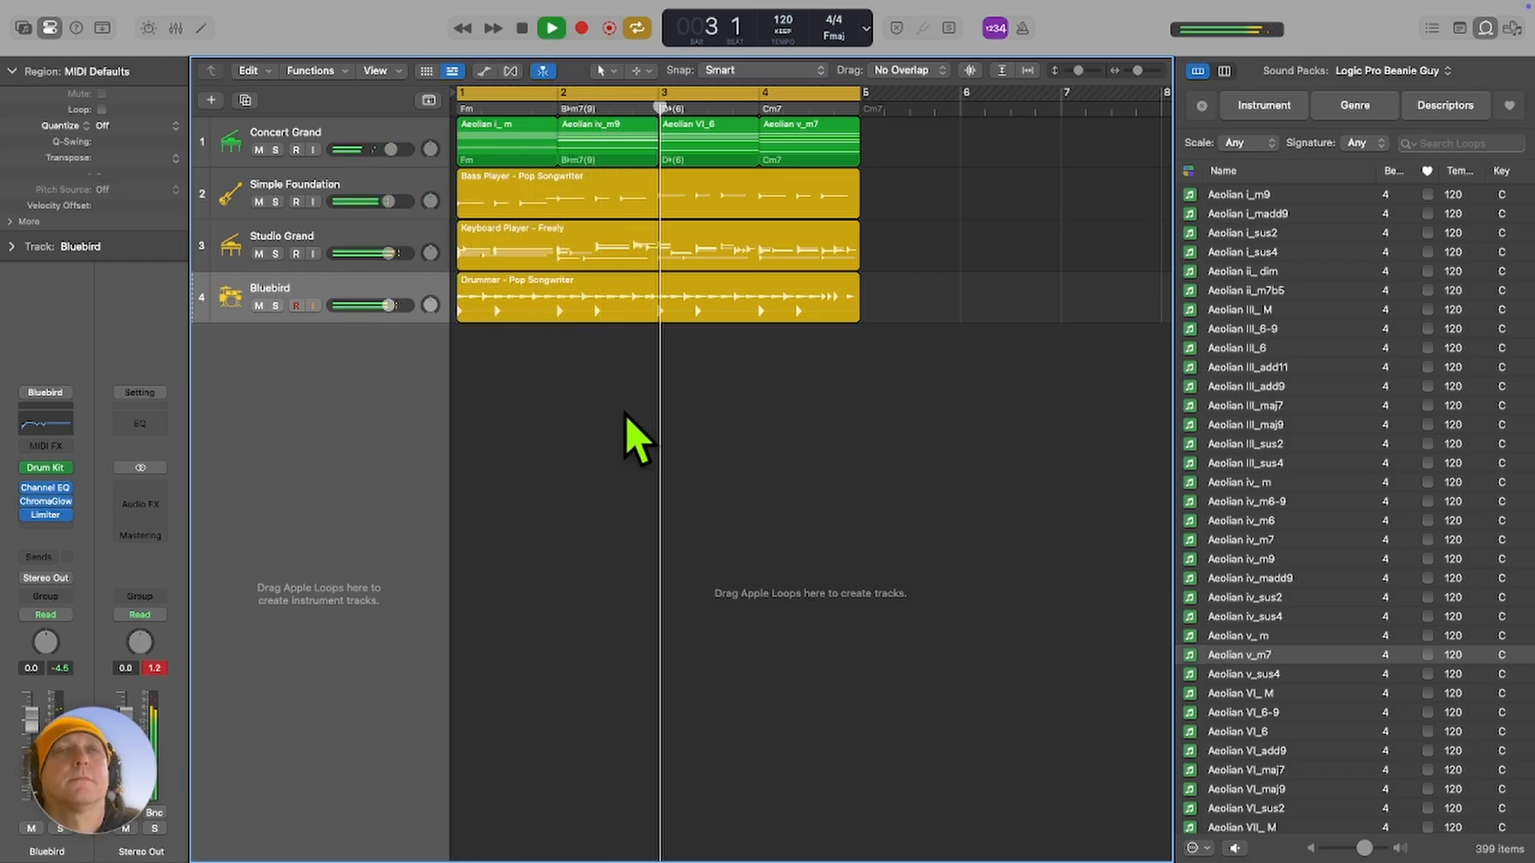
left_click_drag(390, 306, 376, 306)
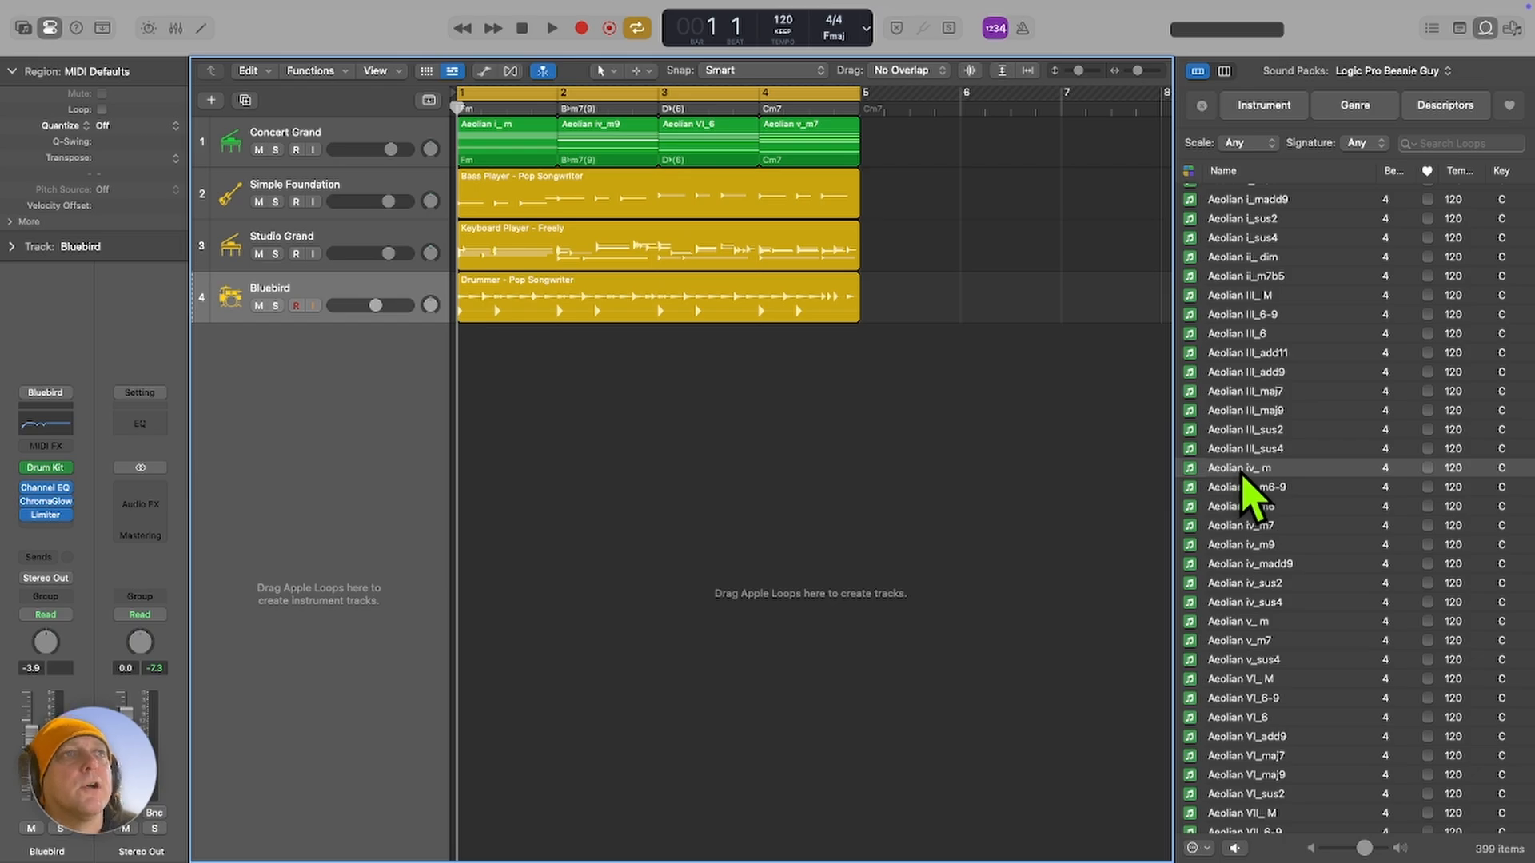
Place the Aeolian iv_ m loop on the Concert Grand track at bar 6.
left_click_drag(1241, 470, 970, 154)
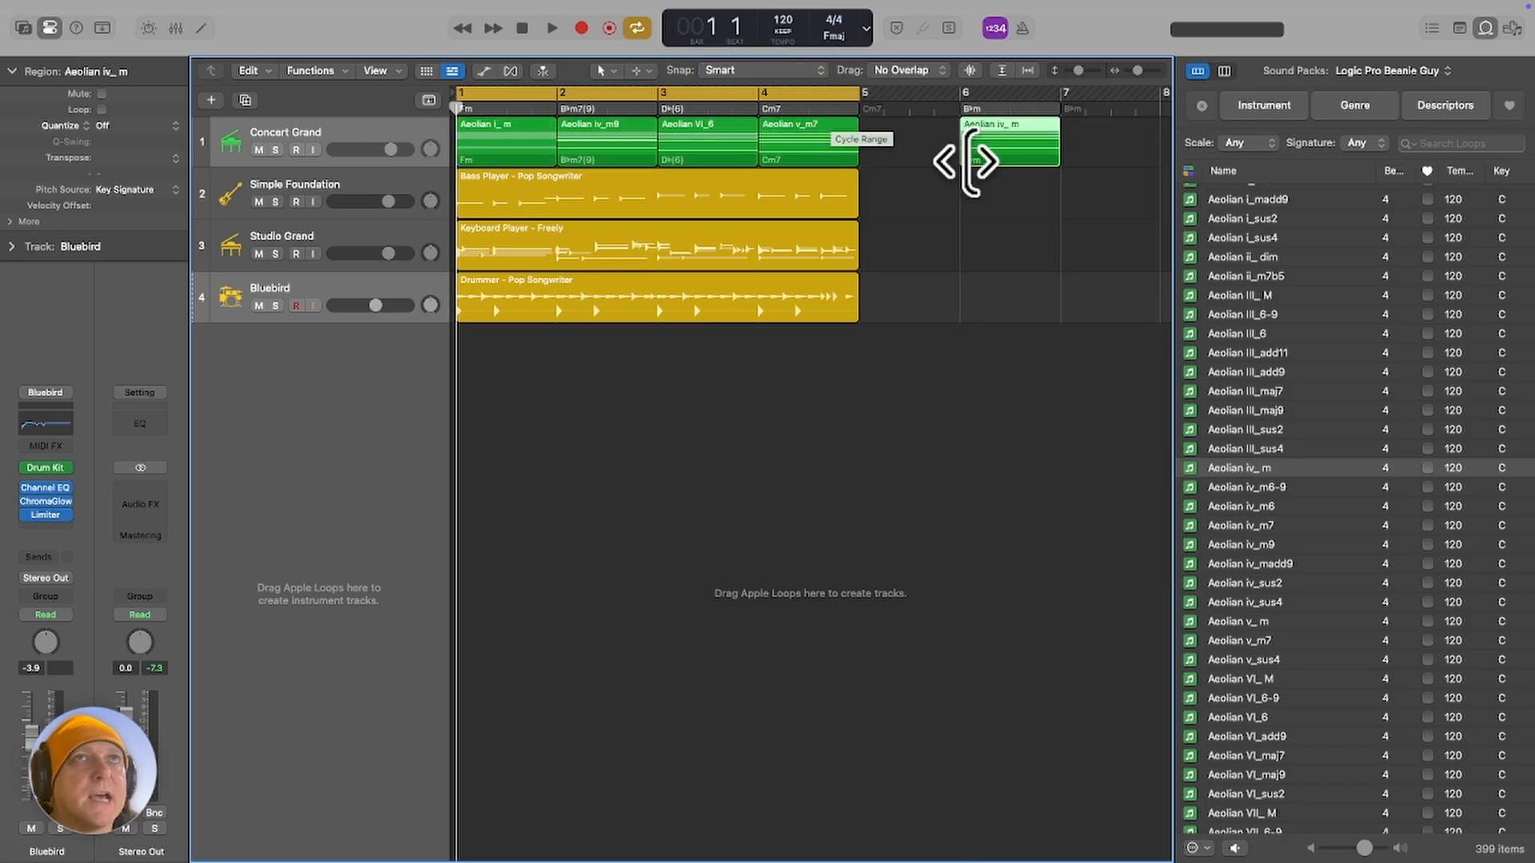
left_click(1017, 210)
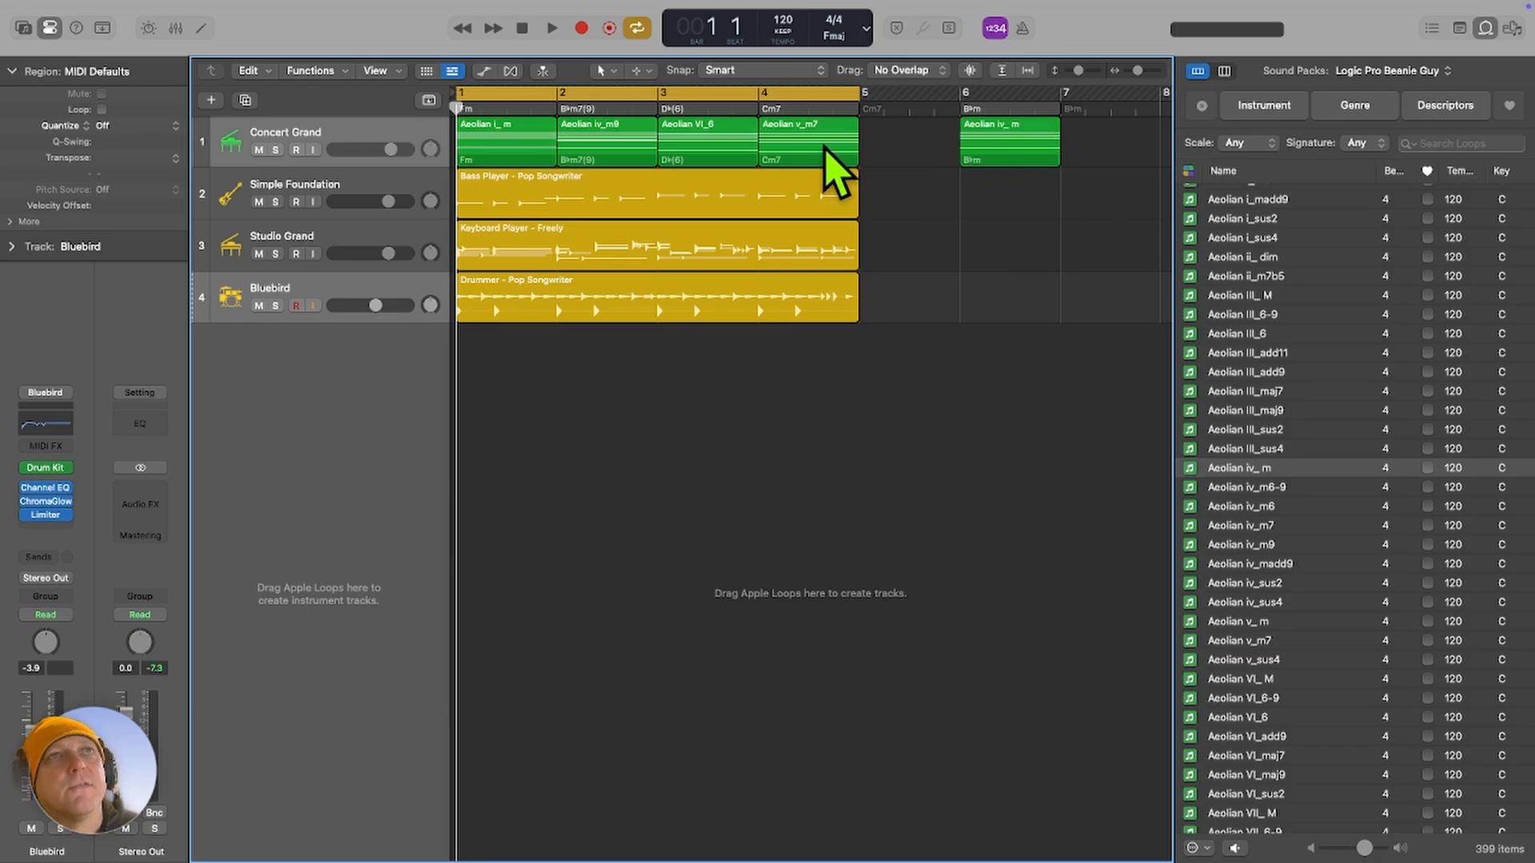
Split the Aeolian v_m7 region at bar 4 beat 3, splitting the crossing notes, and delete its second half.
left_click(829, 156)
left_click(810, 110)
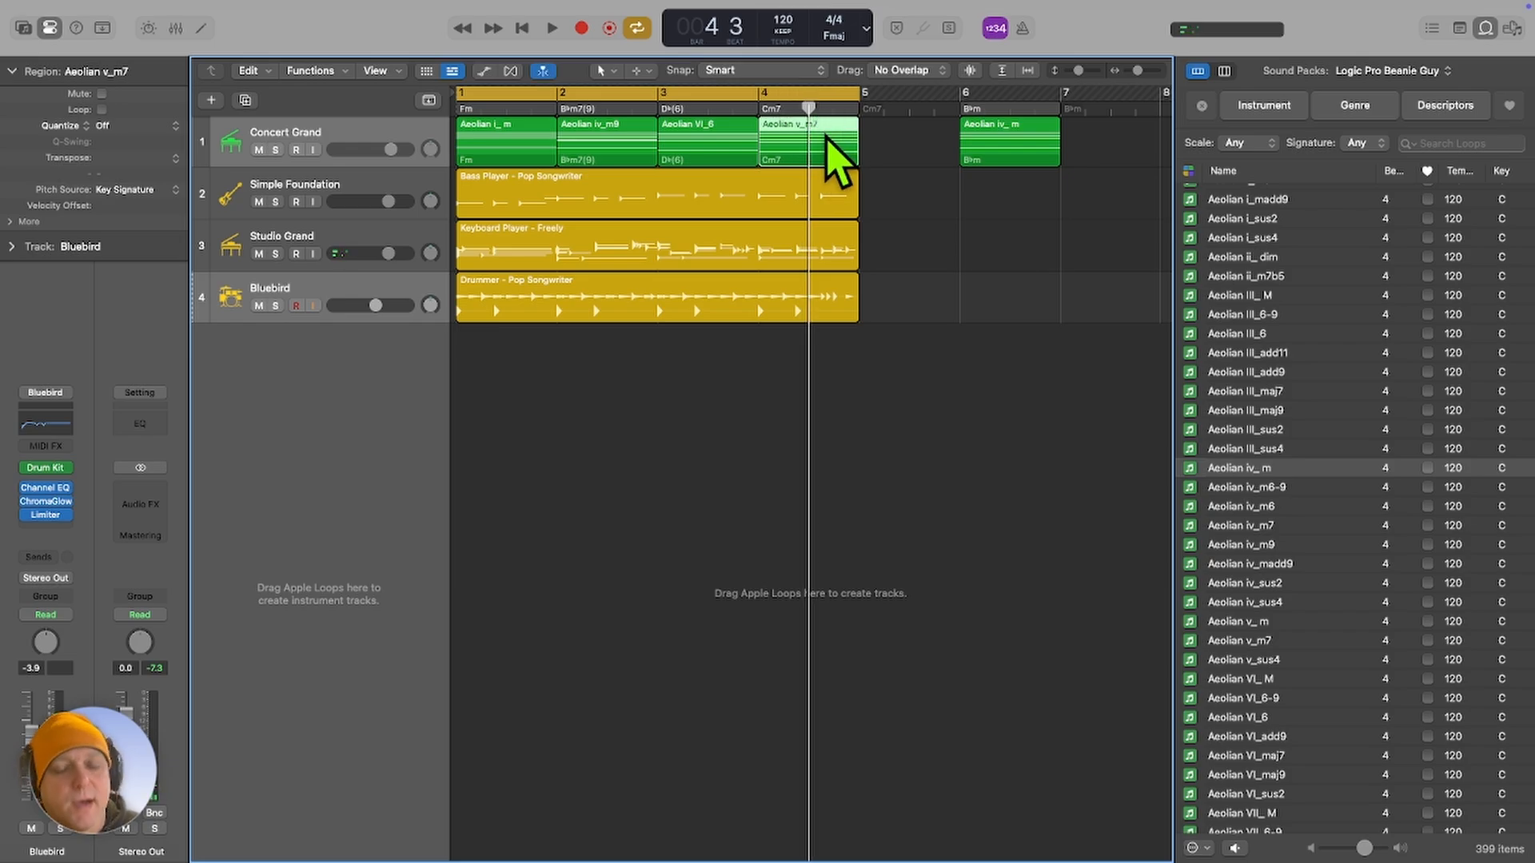
key("super+t")
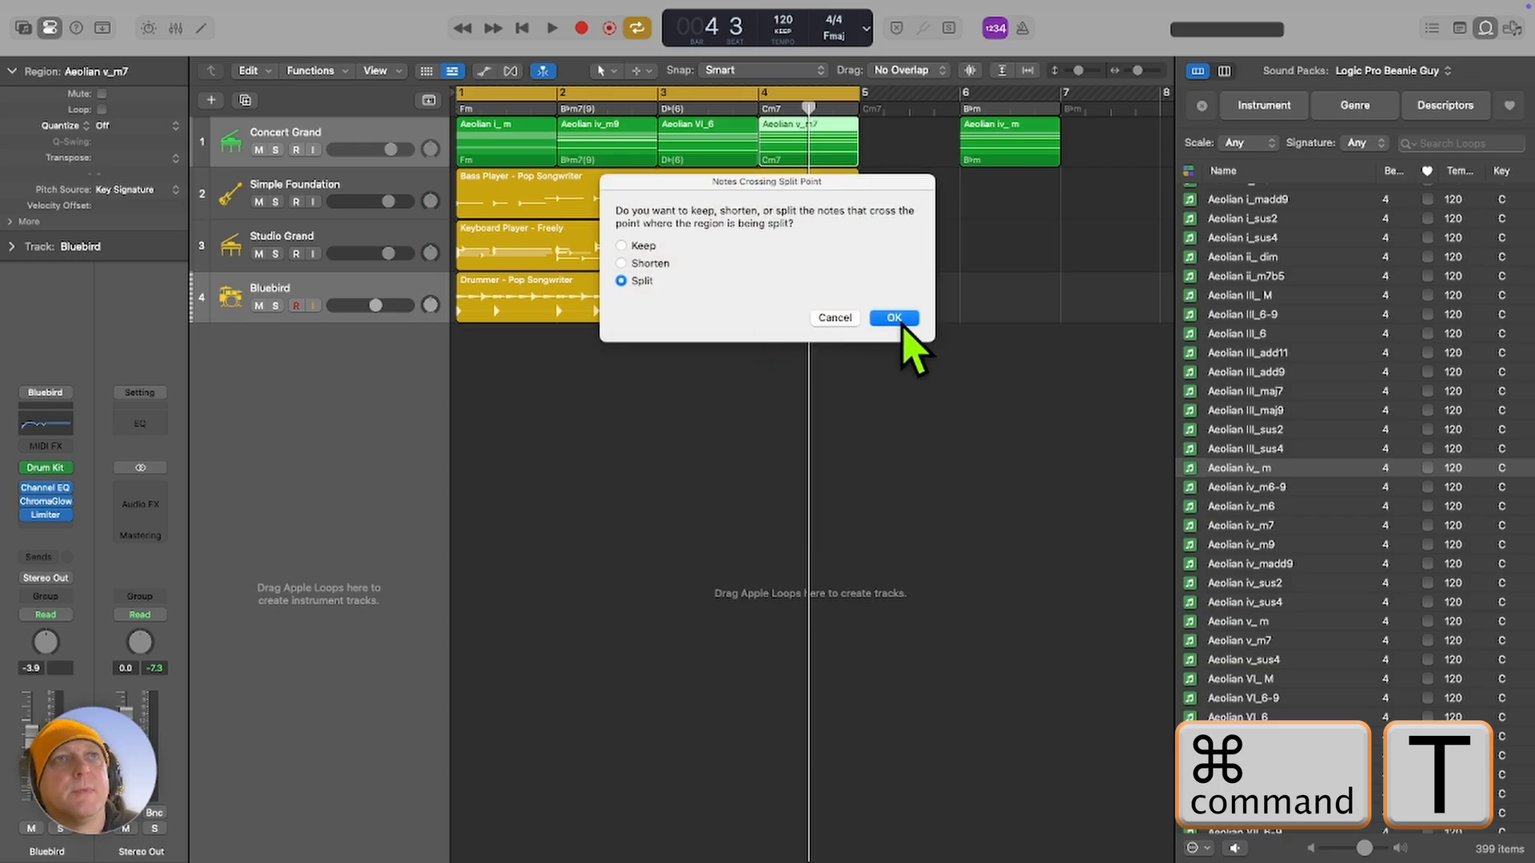
left_click(894, 318)
left_click(841, 132)
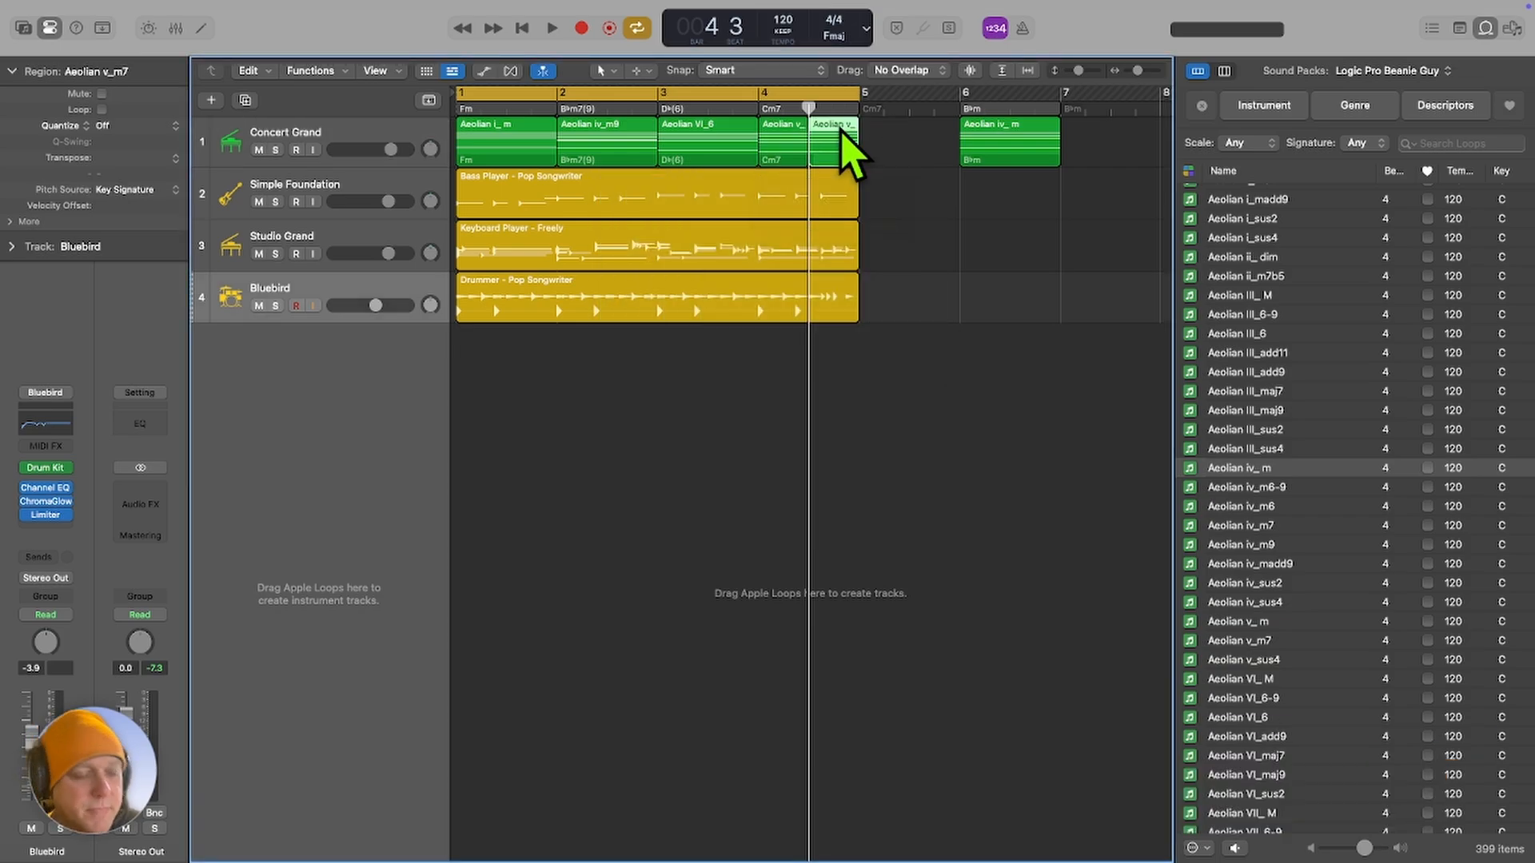
key("Delete")
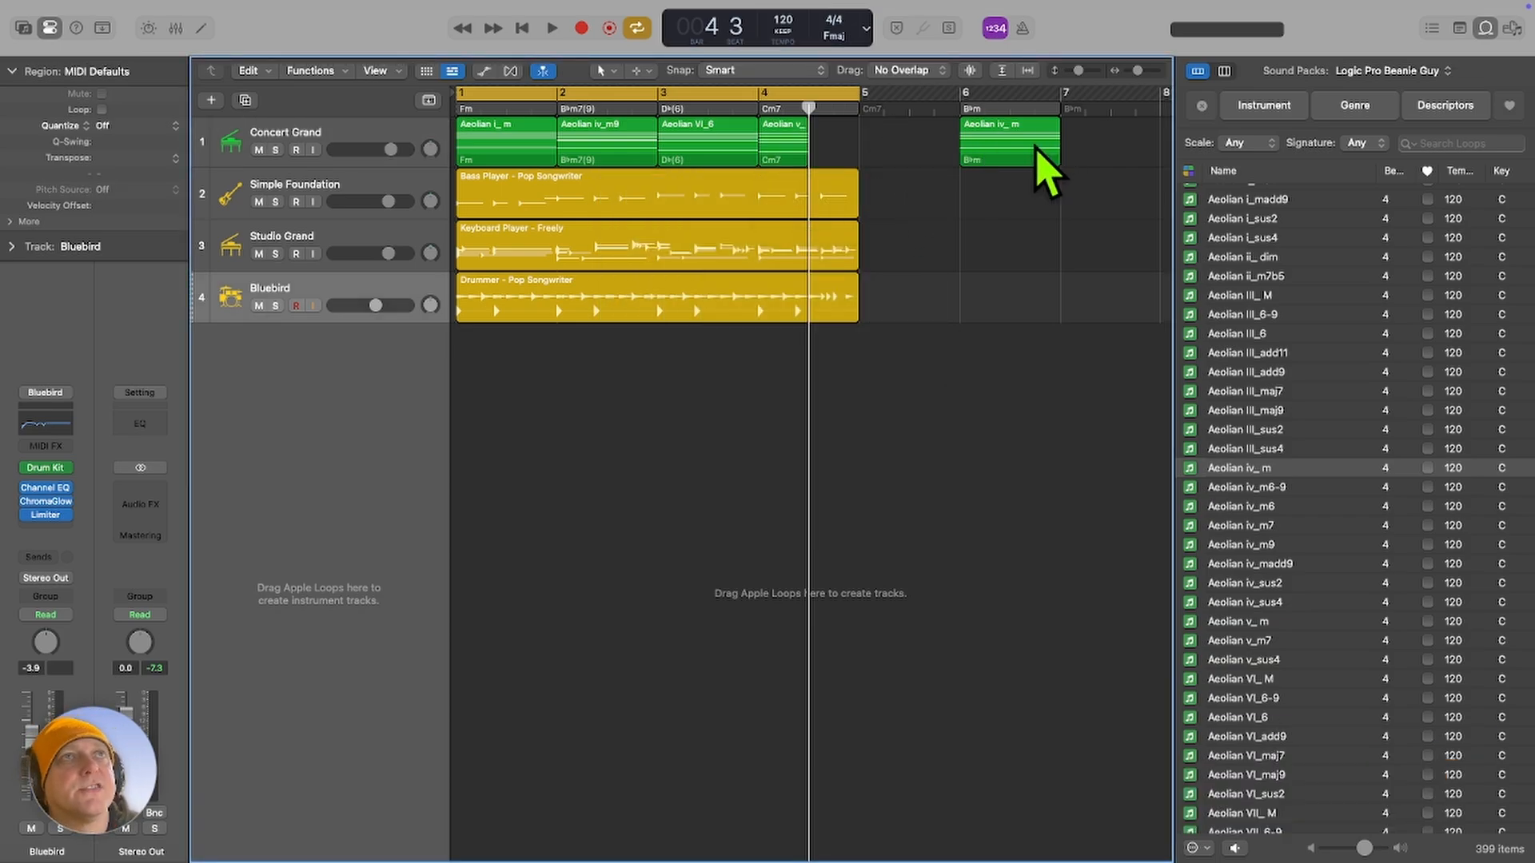
Split the Aeolian iv_ m region at bar 6 beat 3, splitting the notes that cross the cut.
left_click_drag(1015, 110, 1010, 109)
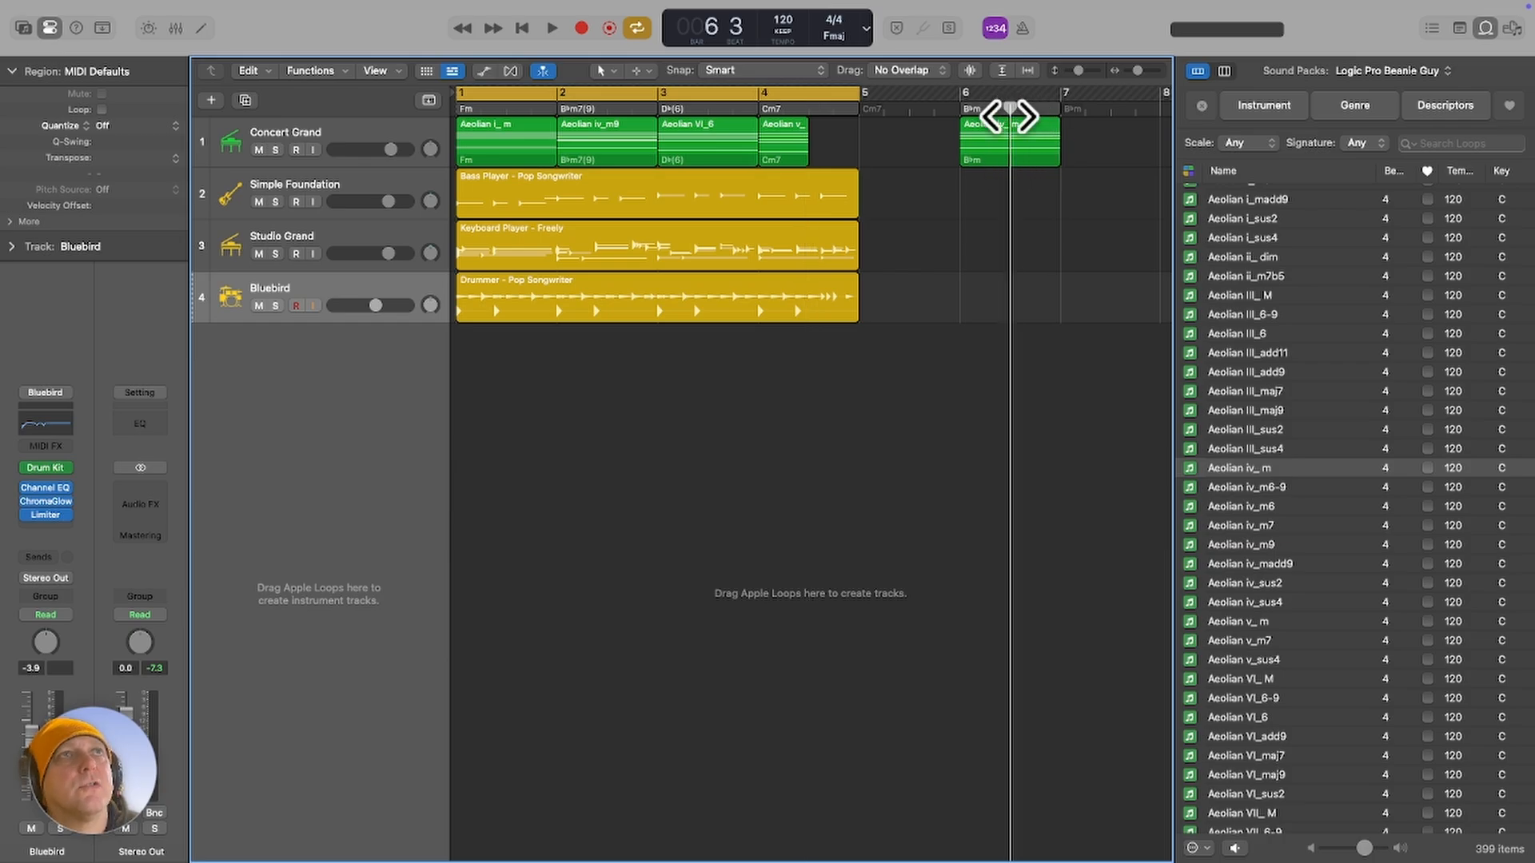
left_click(1029, 148)
key("super+t")
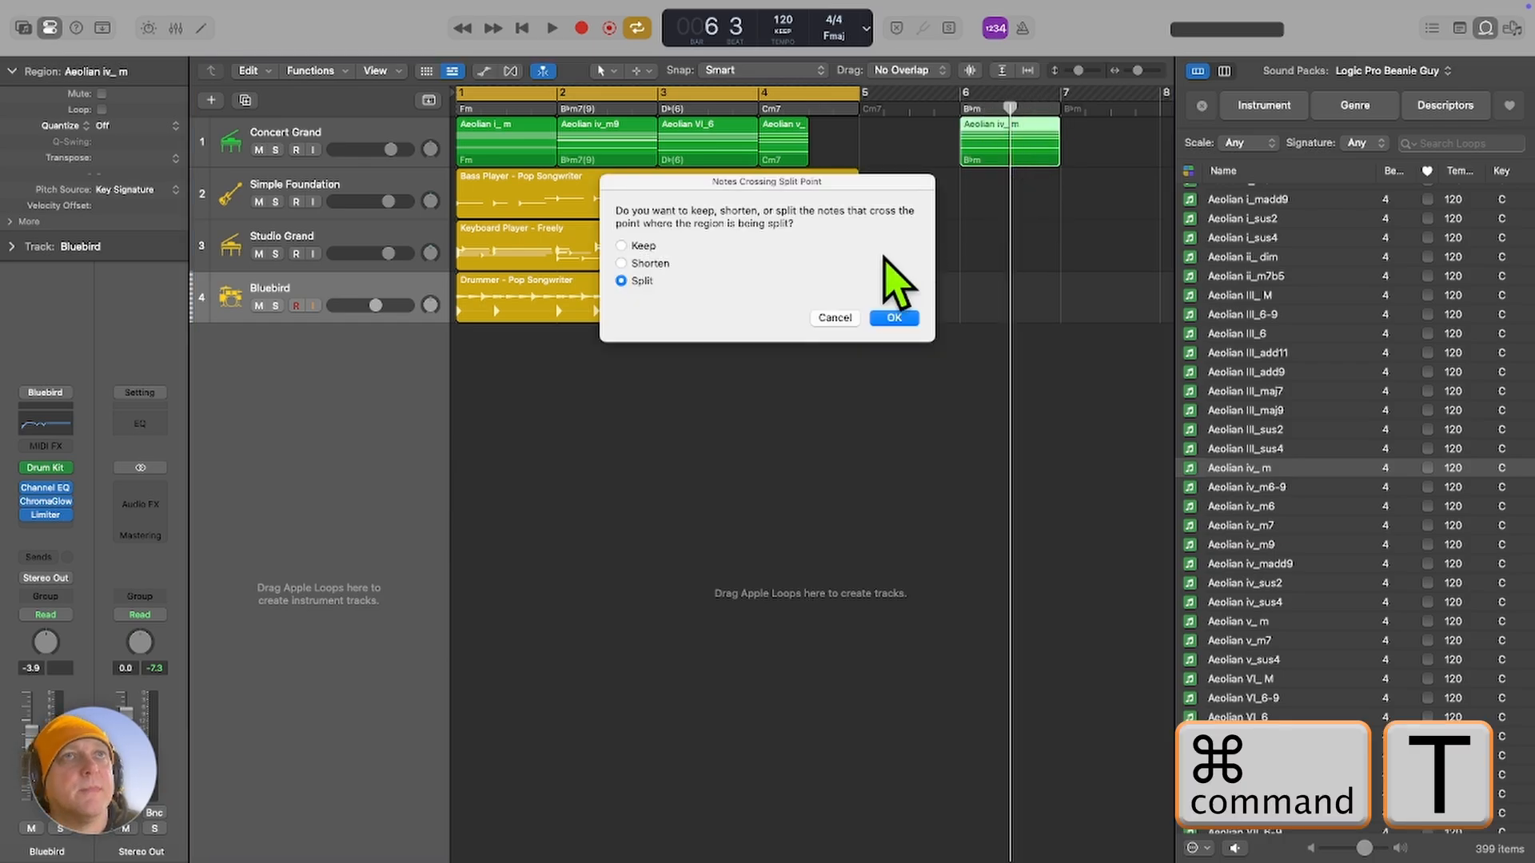
left_click(894, 318)
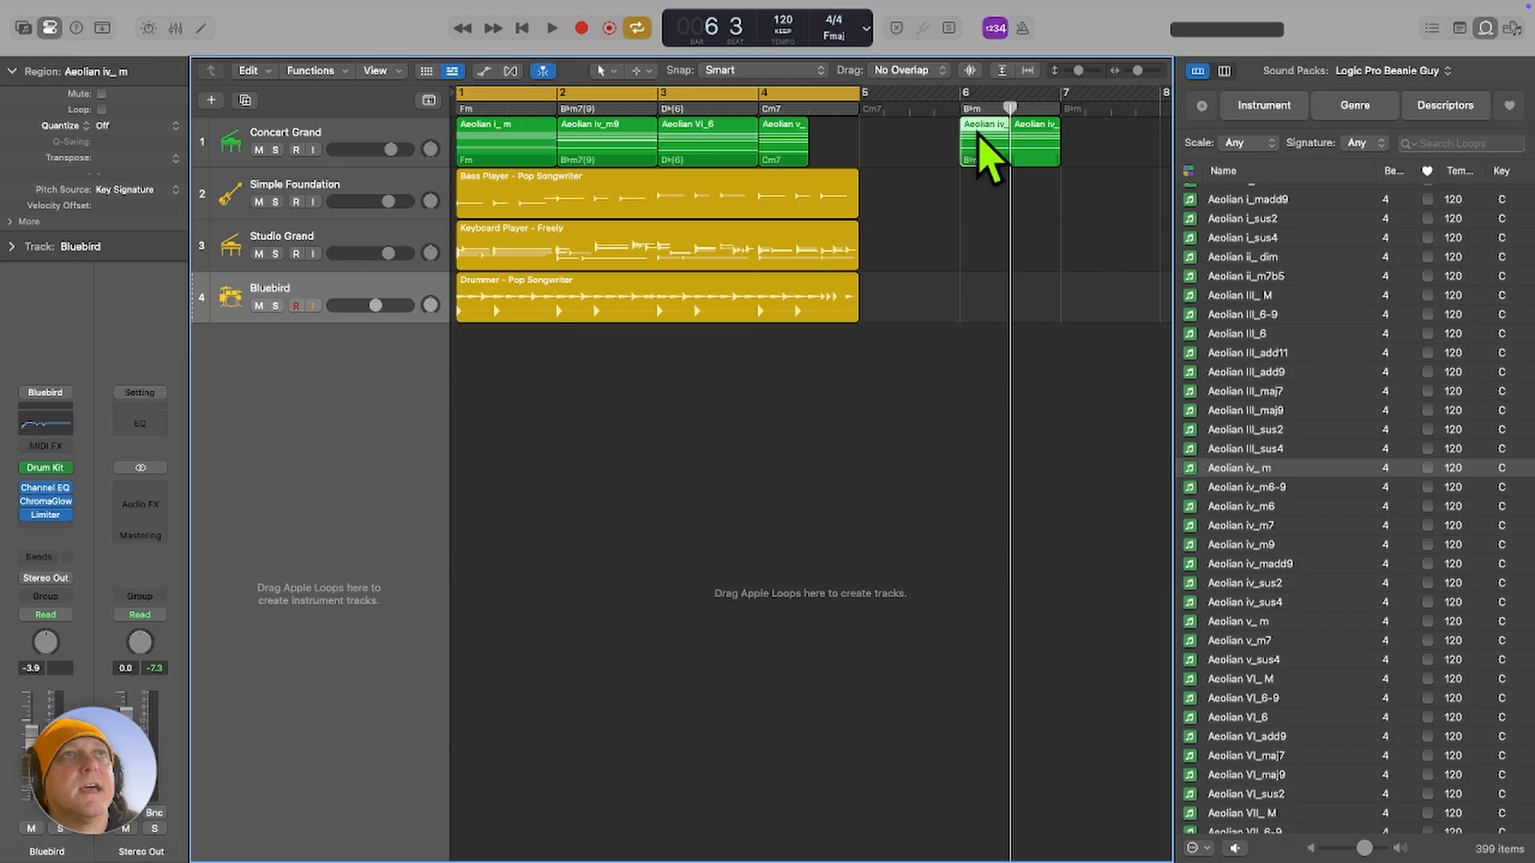
Move the first half of Aeolian iv_ m to bar 4 beat 3 and delete the leftover half in bar 6.
left_click_drag(983, 137, 832, 135)
left_click(1031, 136)
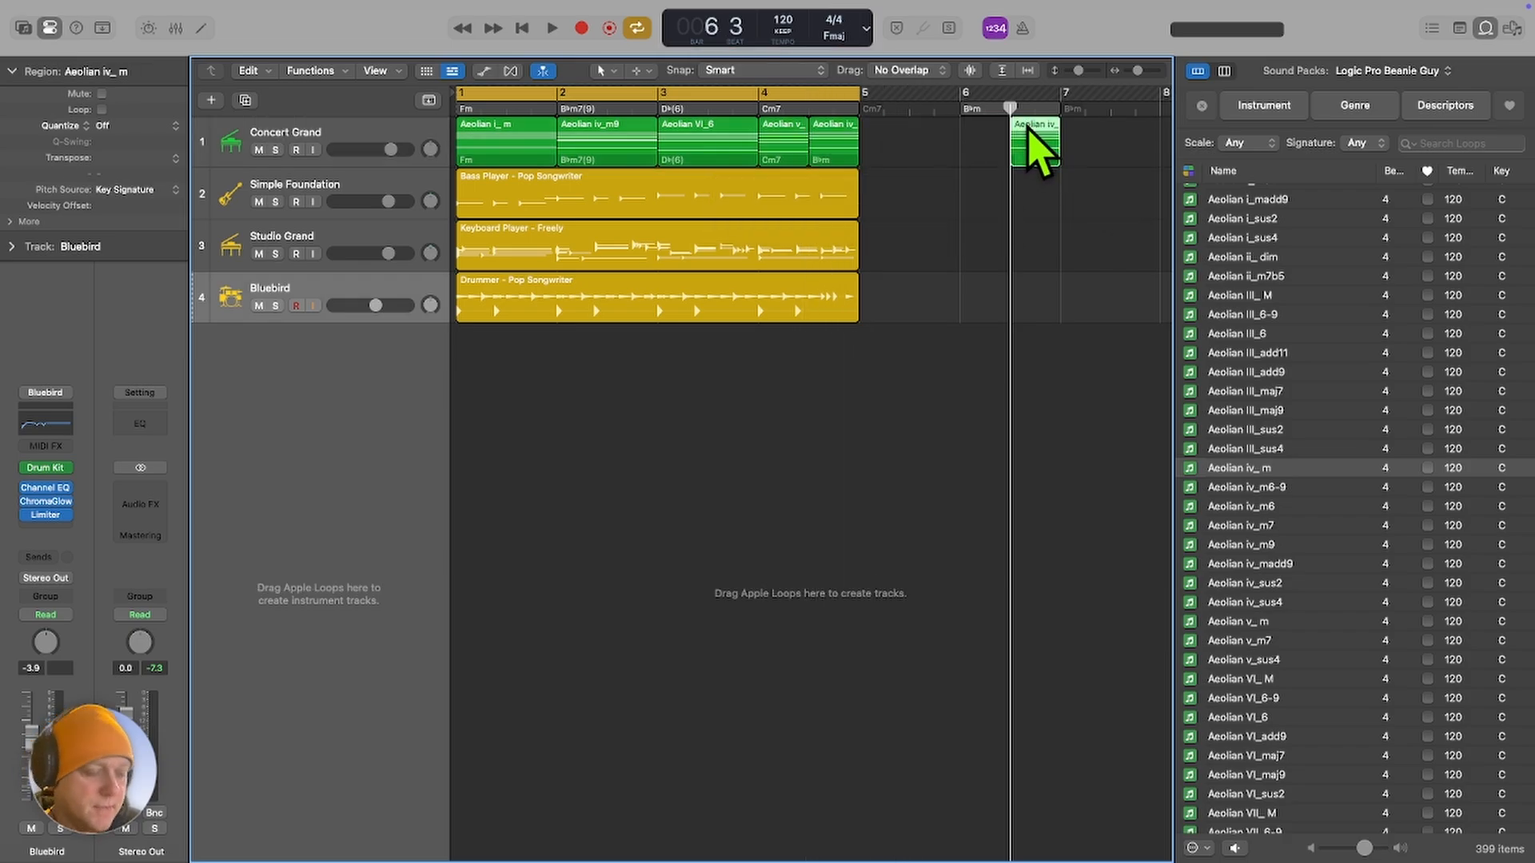
key("Delete")
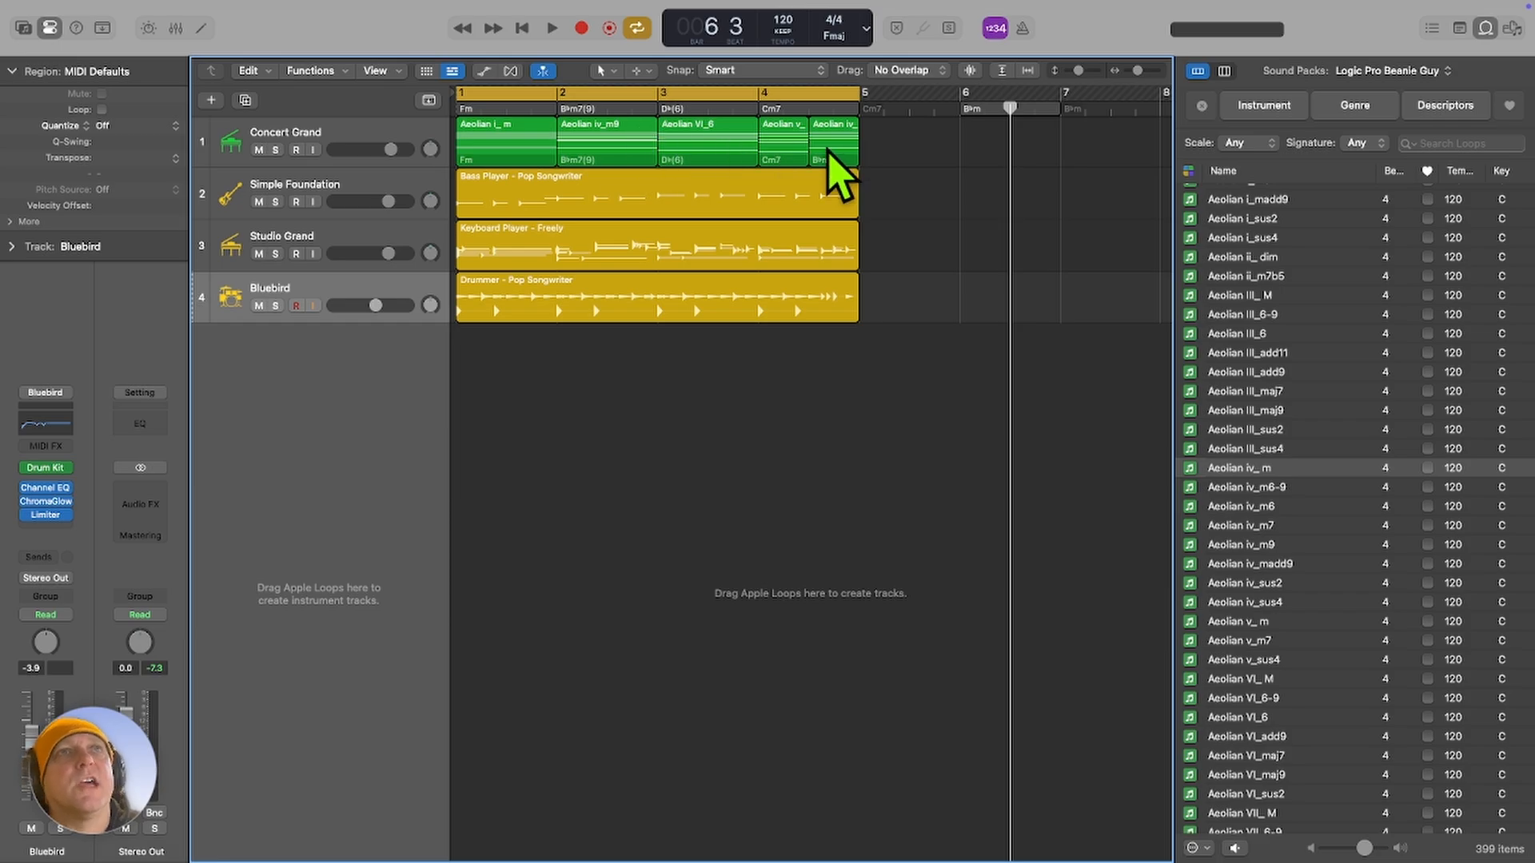
Show the global tracks and copy the chords of all five Concert Grand regions onto the chord track.
left_click(429, 100)
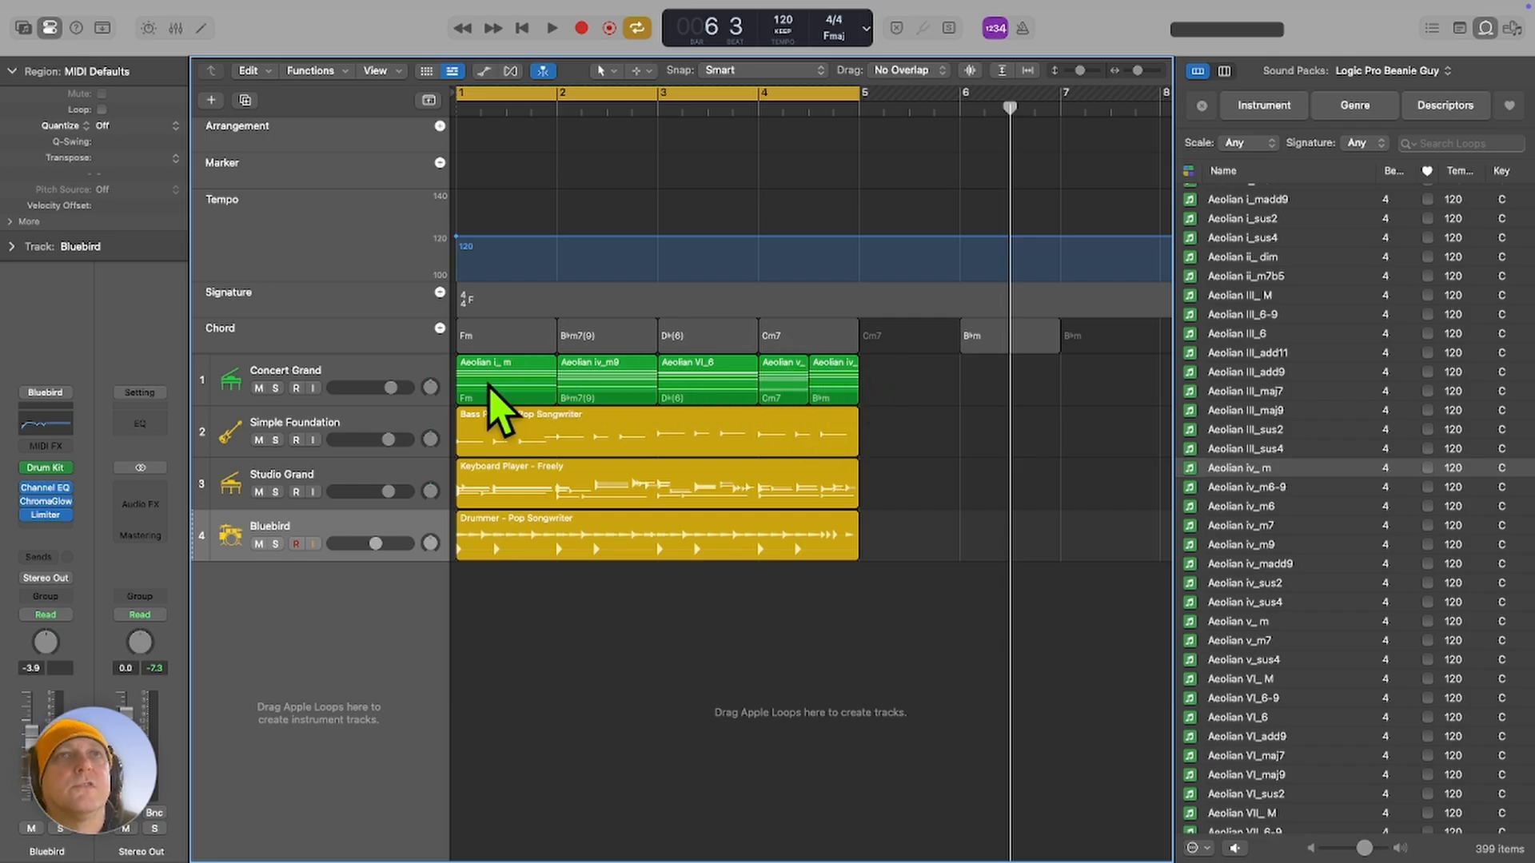
left_click_drag(895, 384, 460, 378)
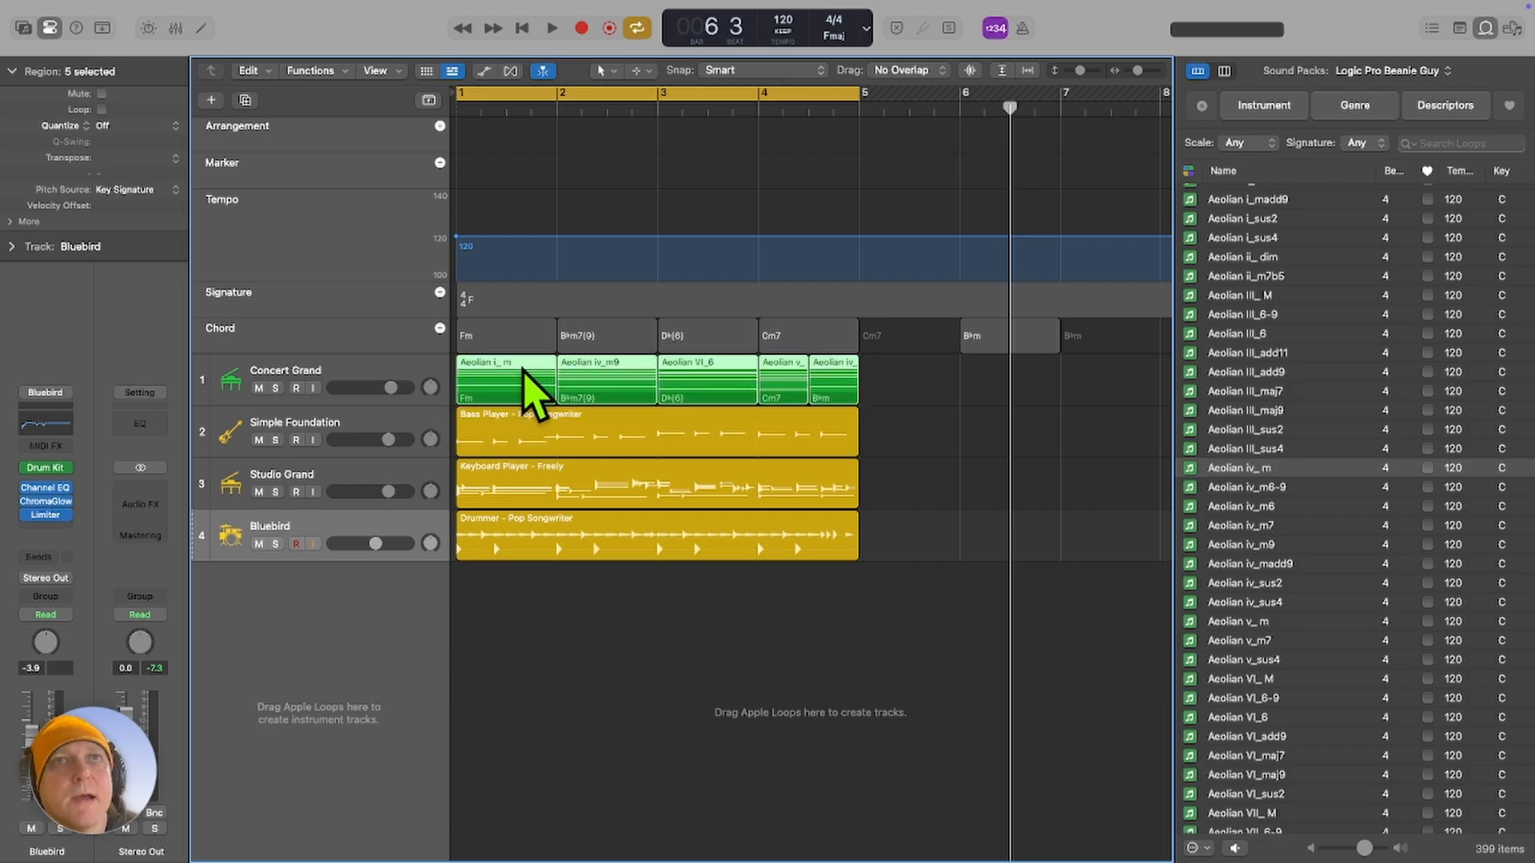
left_click_drag(505, 369, 507, 343)
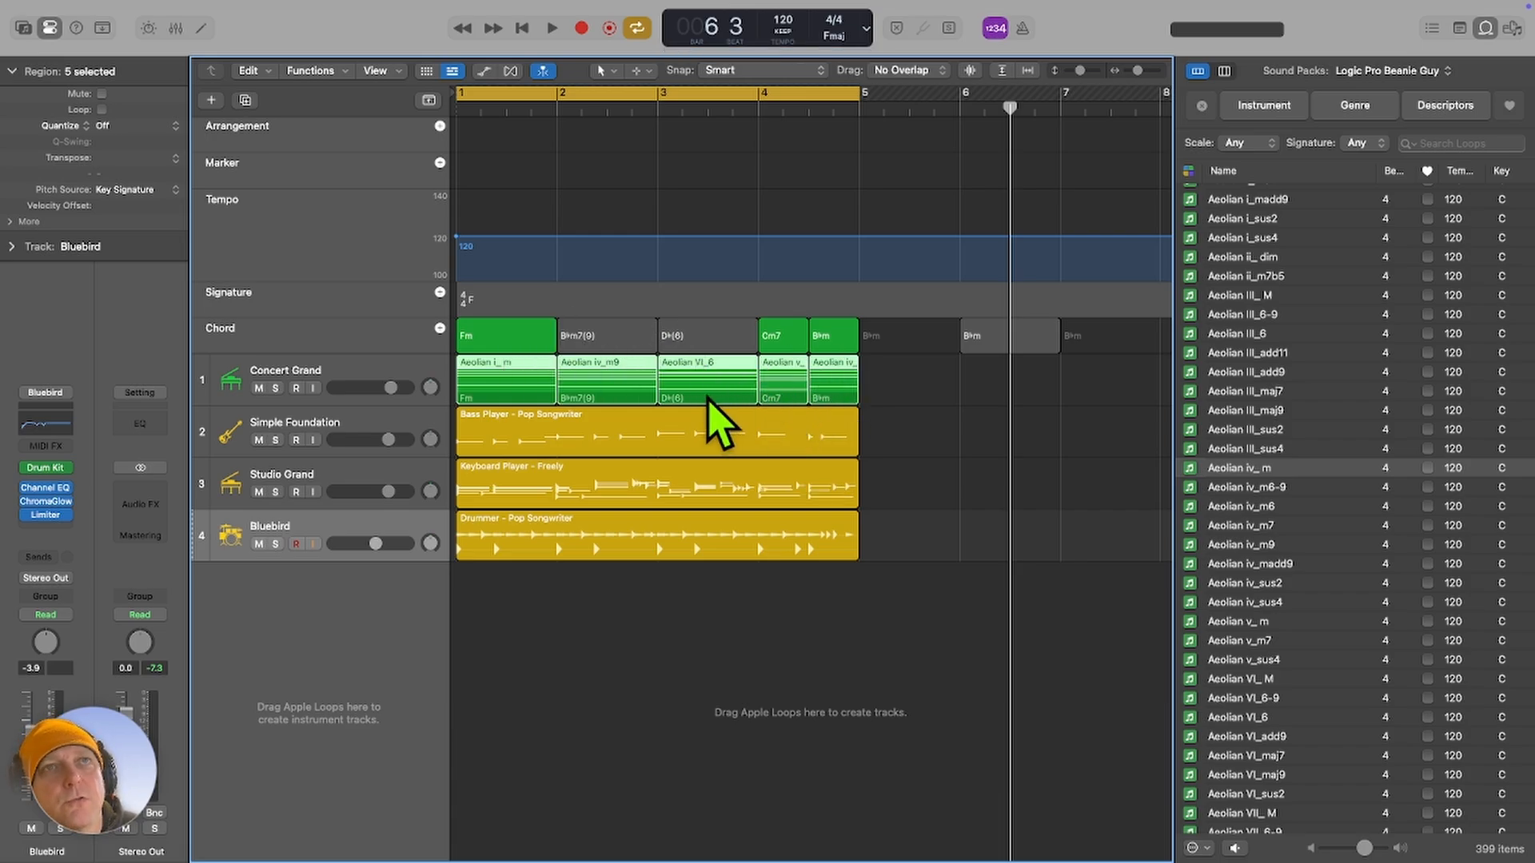
left_click(896, 396)
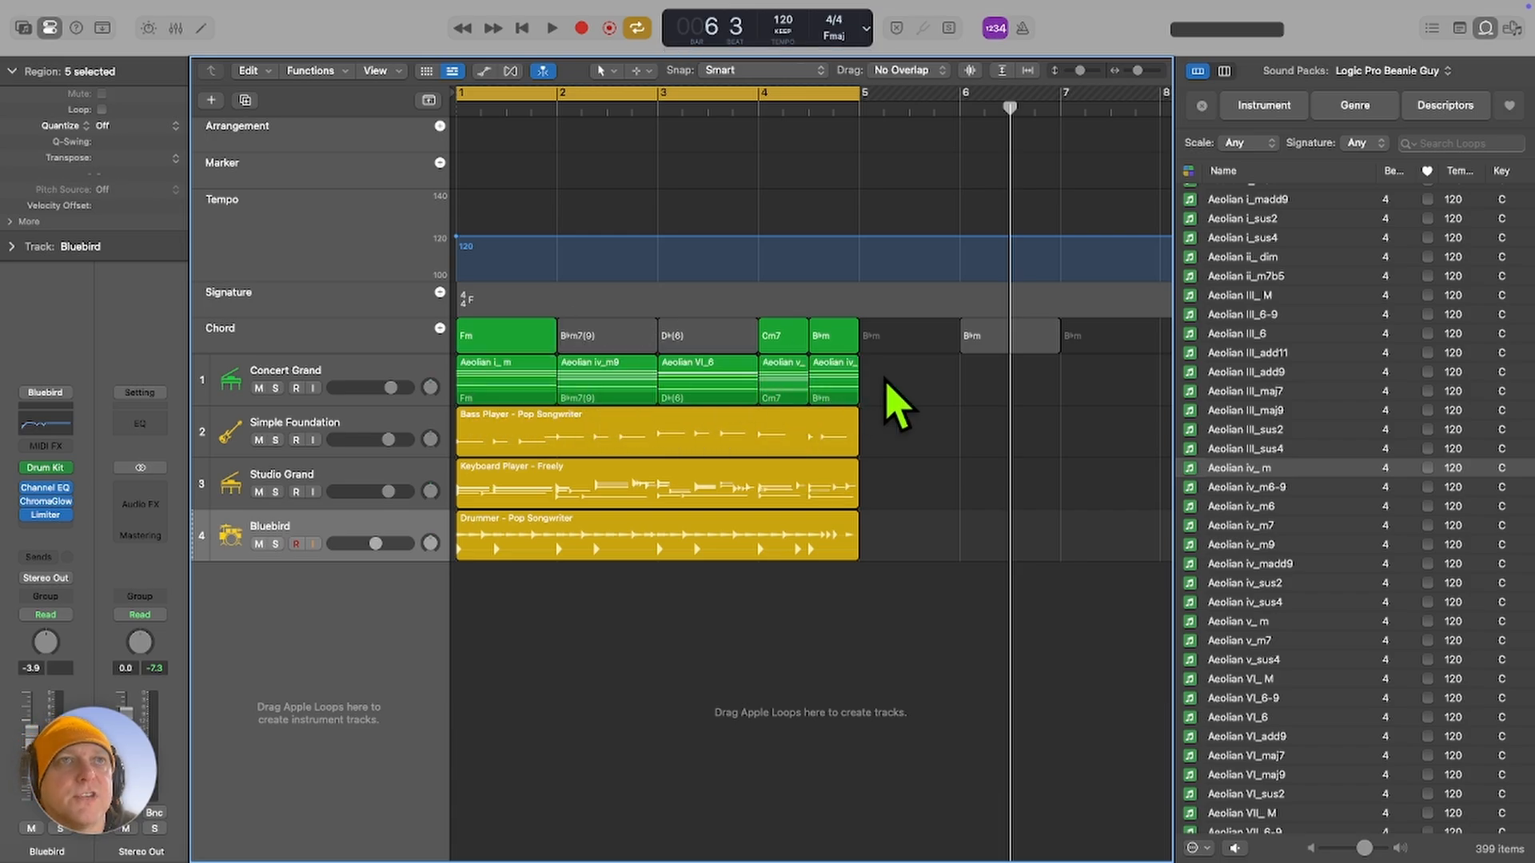
Play the arrangement to hear the session players follow the updated chord track.
left_click(845, 385)
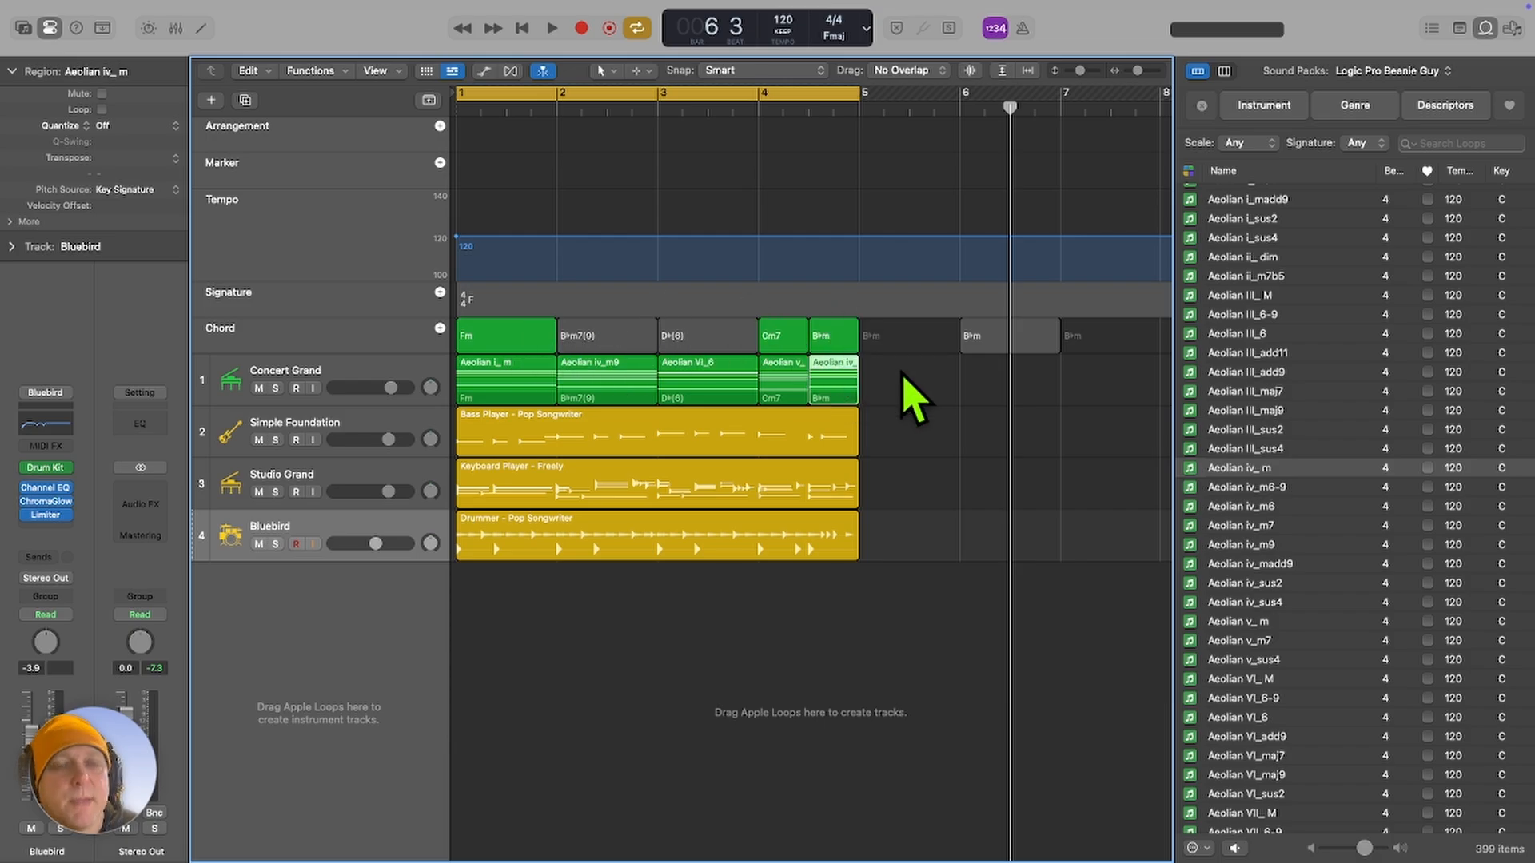
left_click(899, 382)
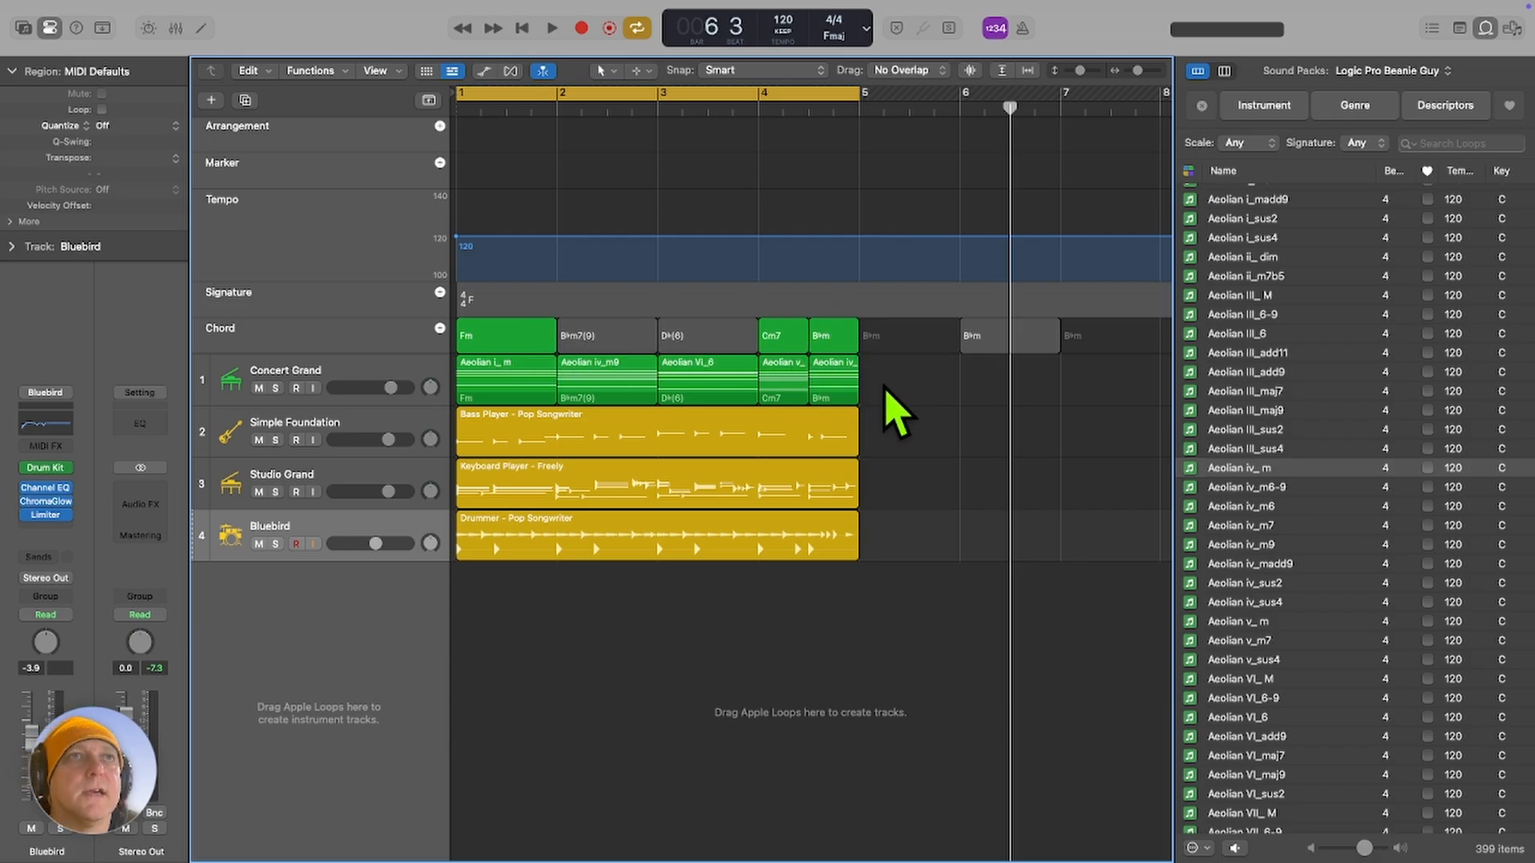
key("space")
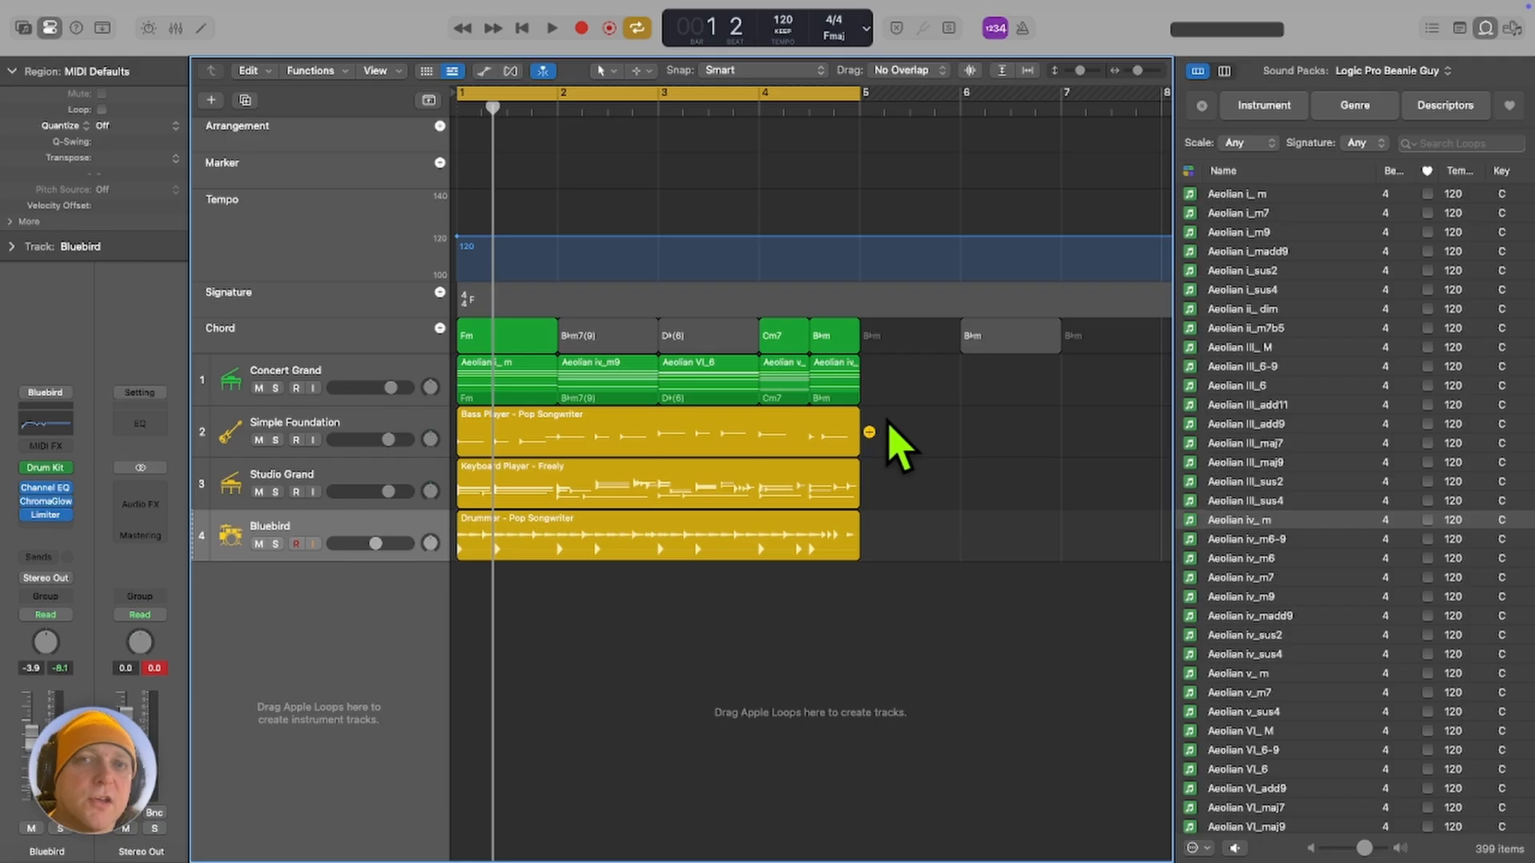
Browse the loop list beyond the Aeolian loops to review the Dorian and Harmonic_Major chord loops.
scroll(1226, 447, "down", 6)
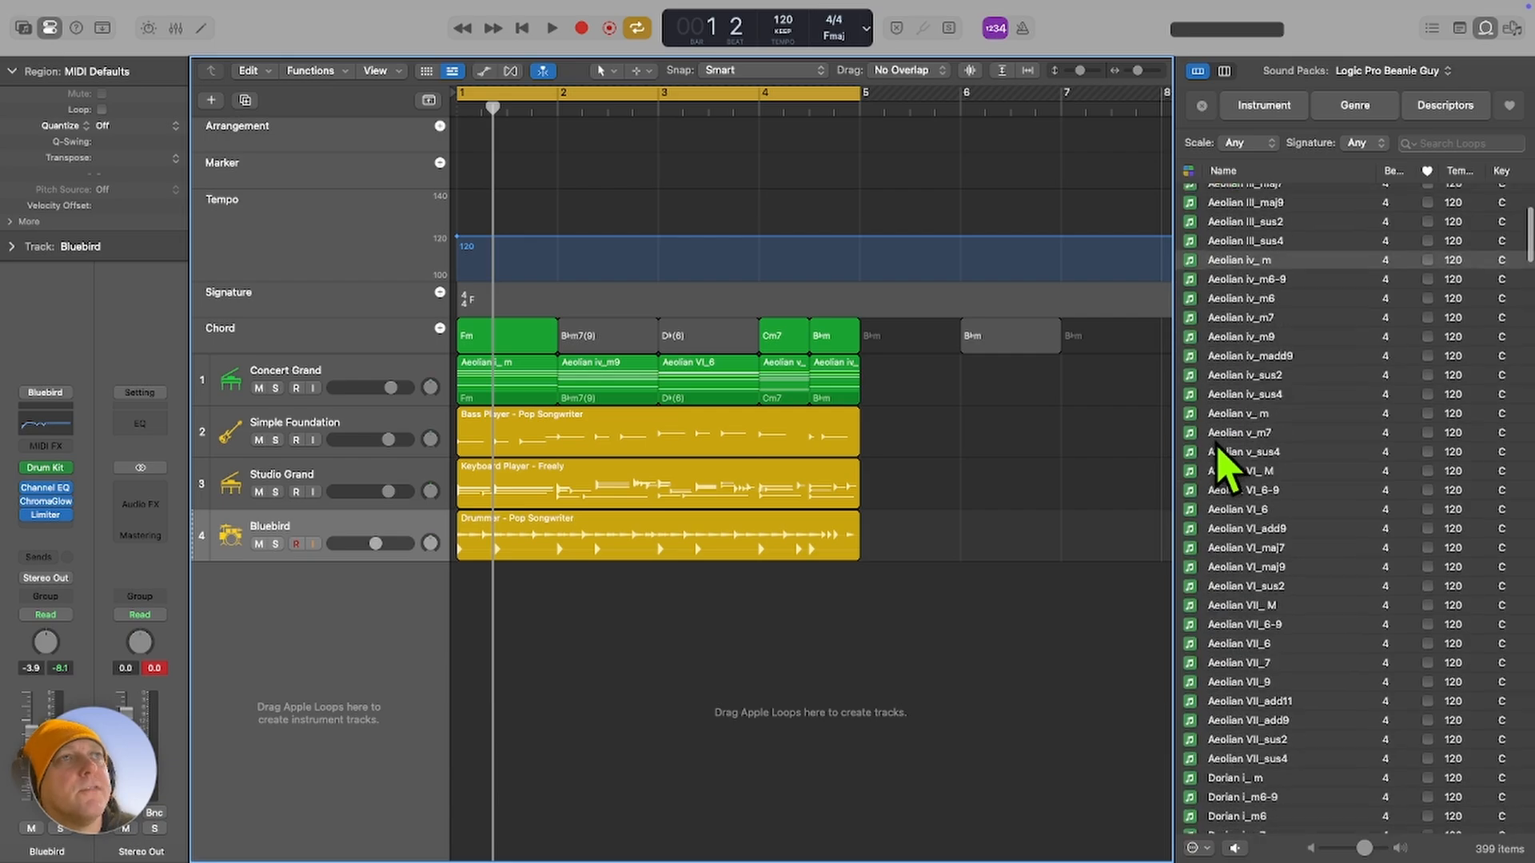
scroll(1247, 471, "down", 20)
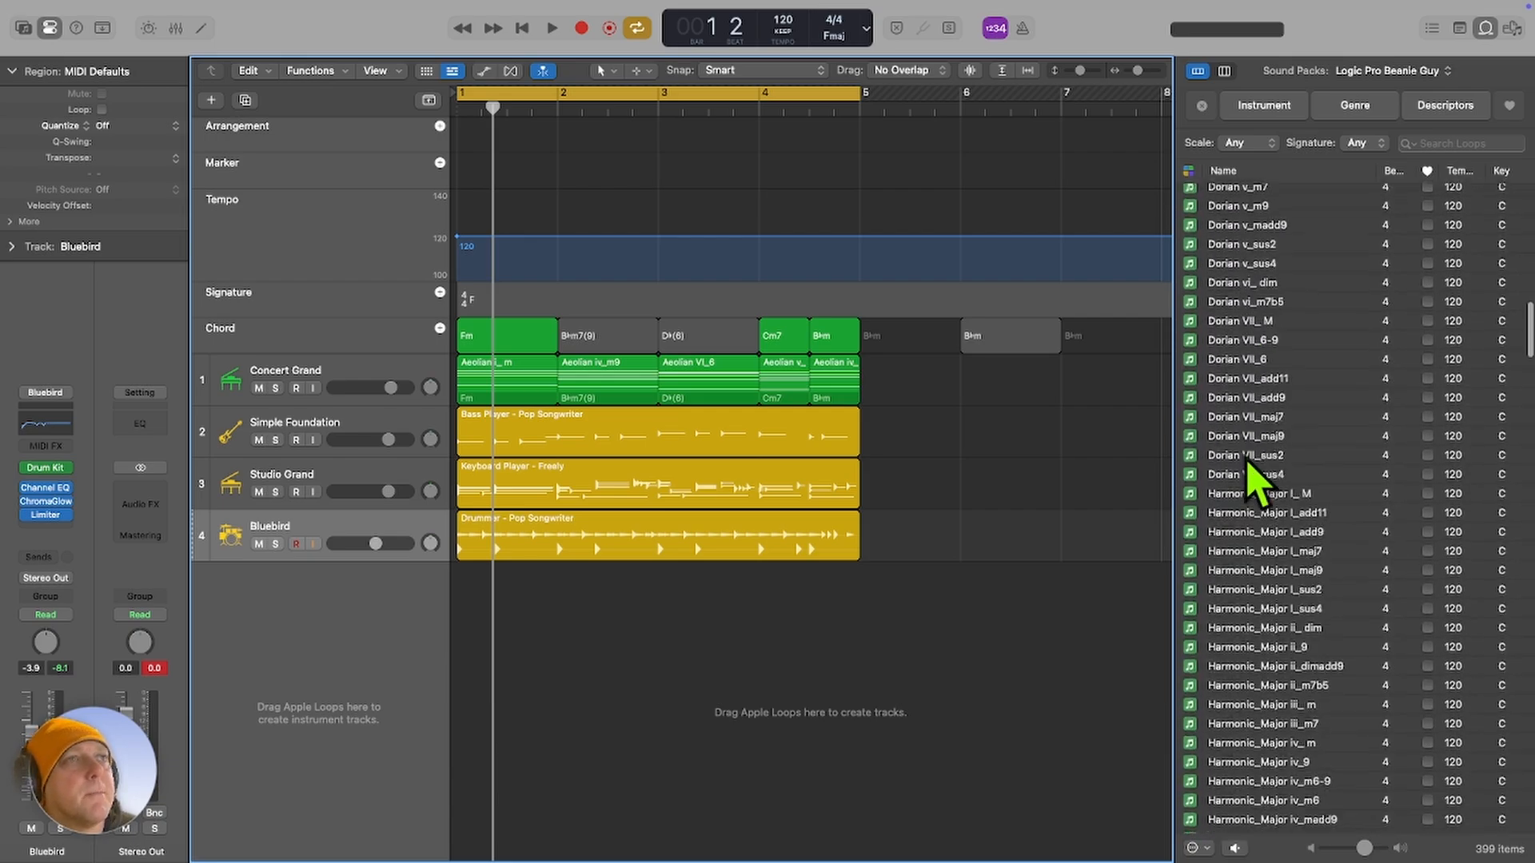
scroll(1244, 473, "up", 20)
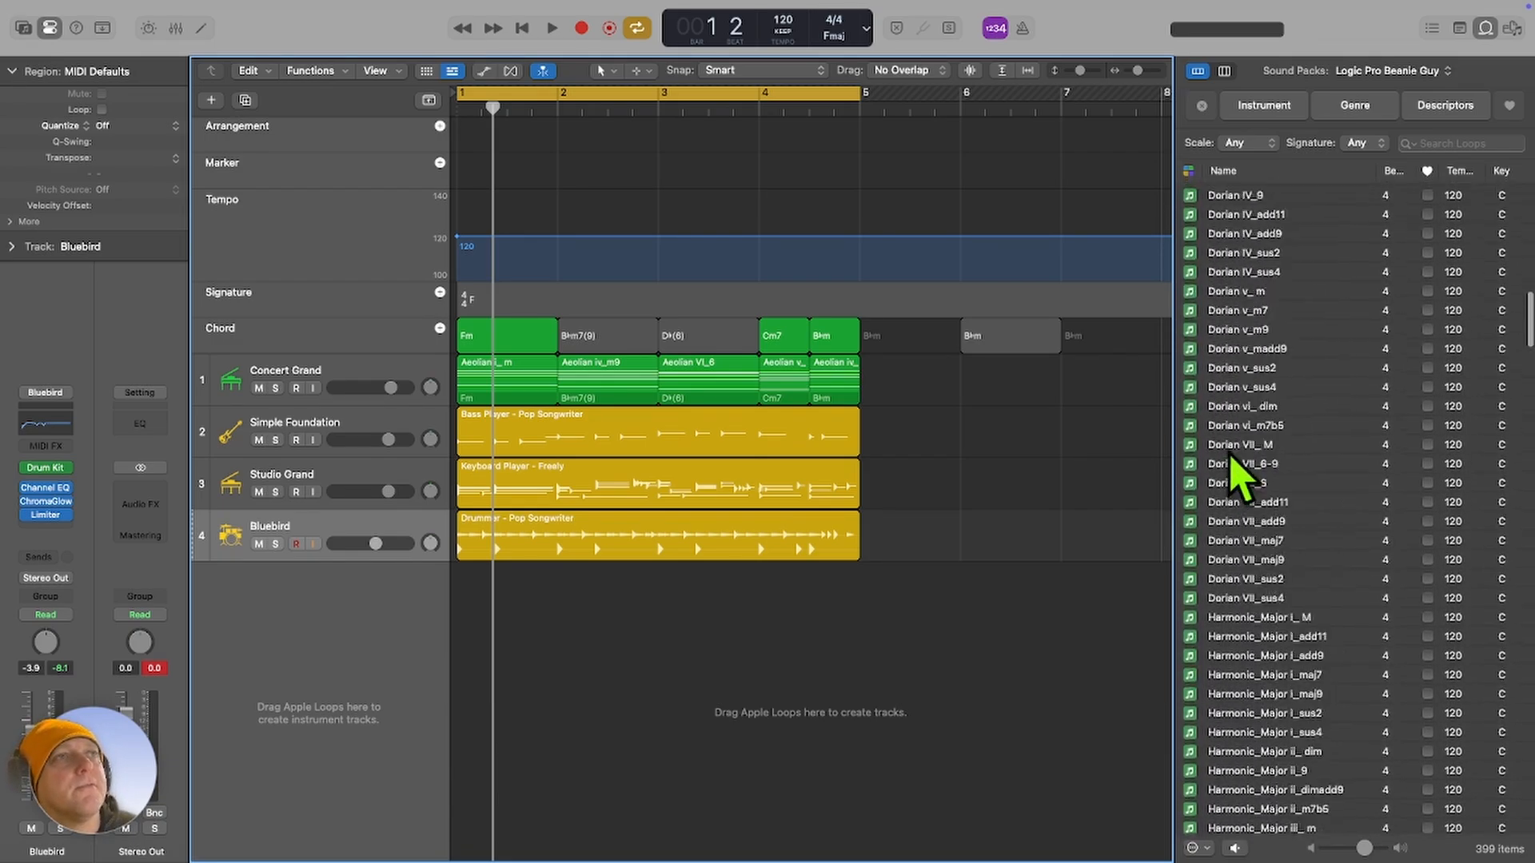
scroll(1232, 466, "down", 10)
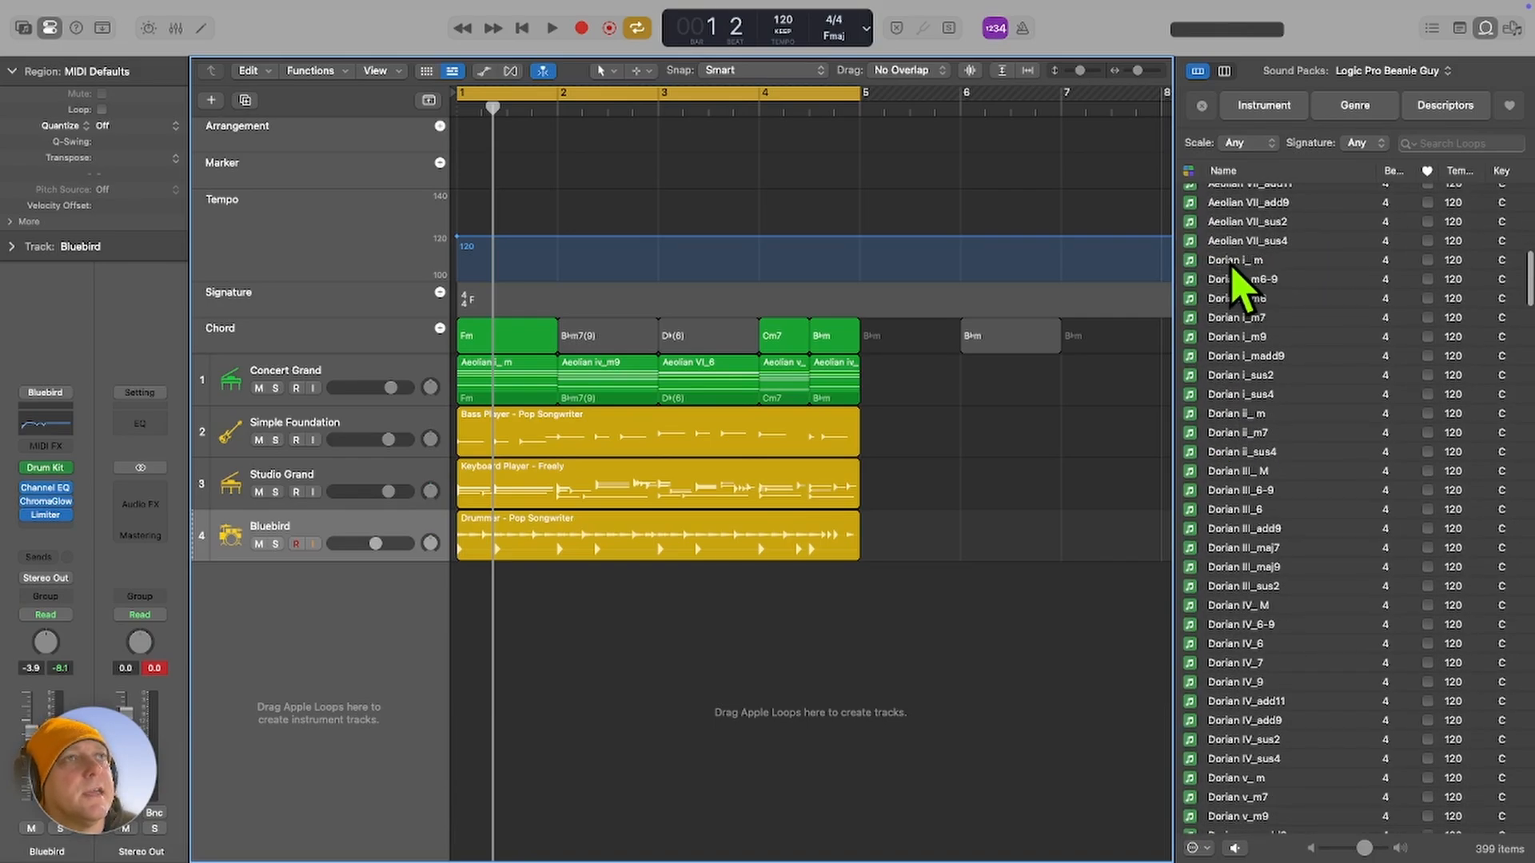
Search the Beanie Guy loops for "dorian" and look through the Dorian chord variations.
left_click(1427, 143)
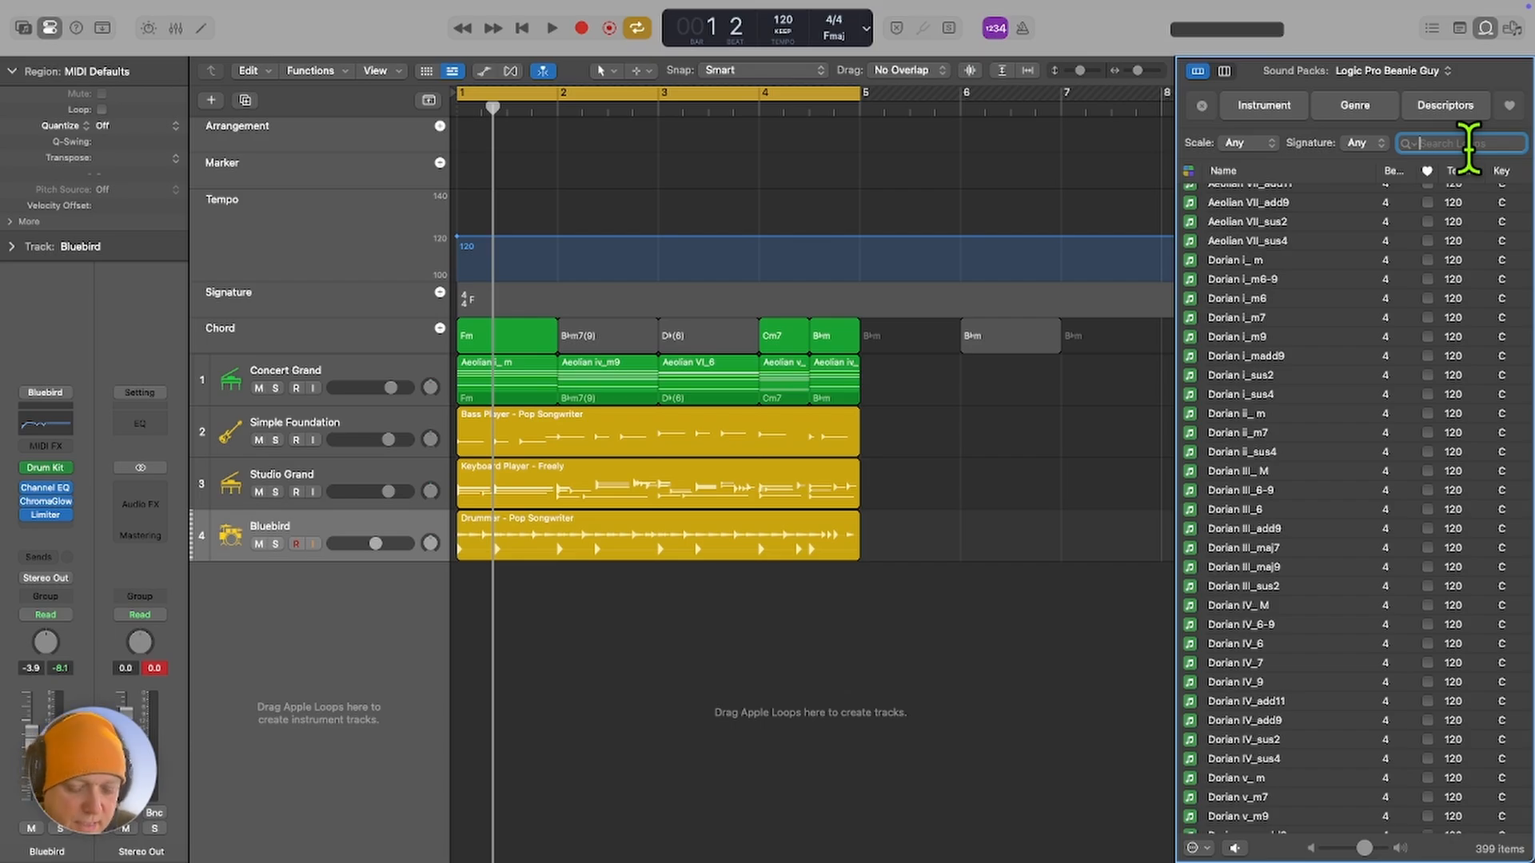
type("dor")
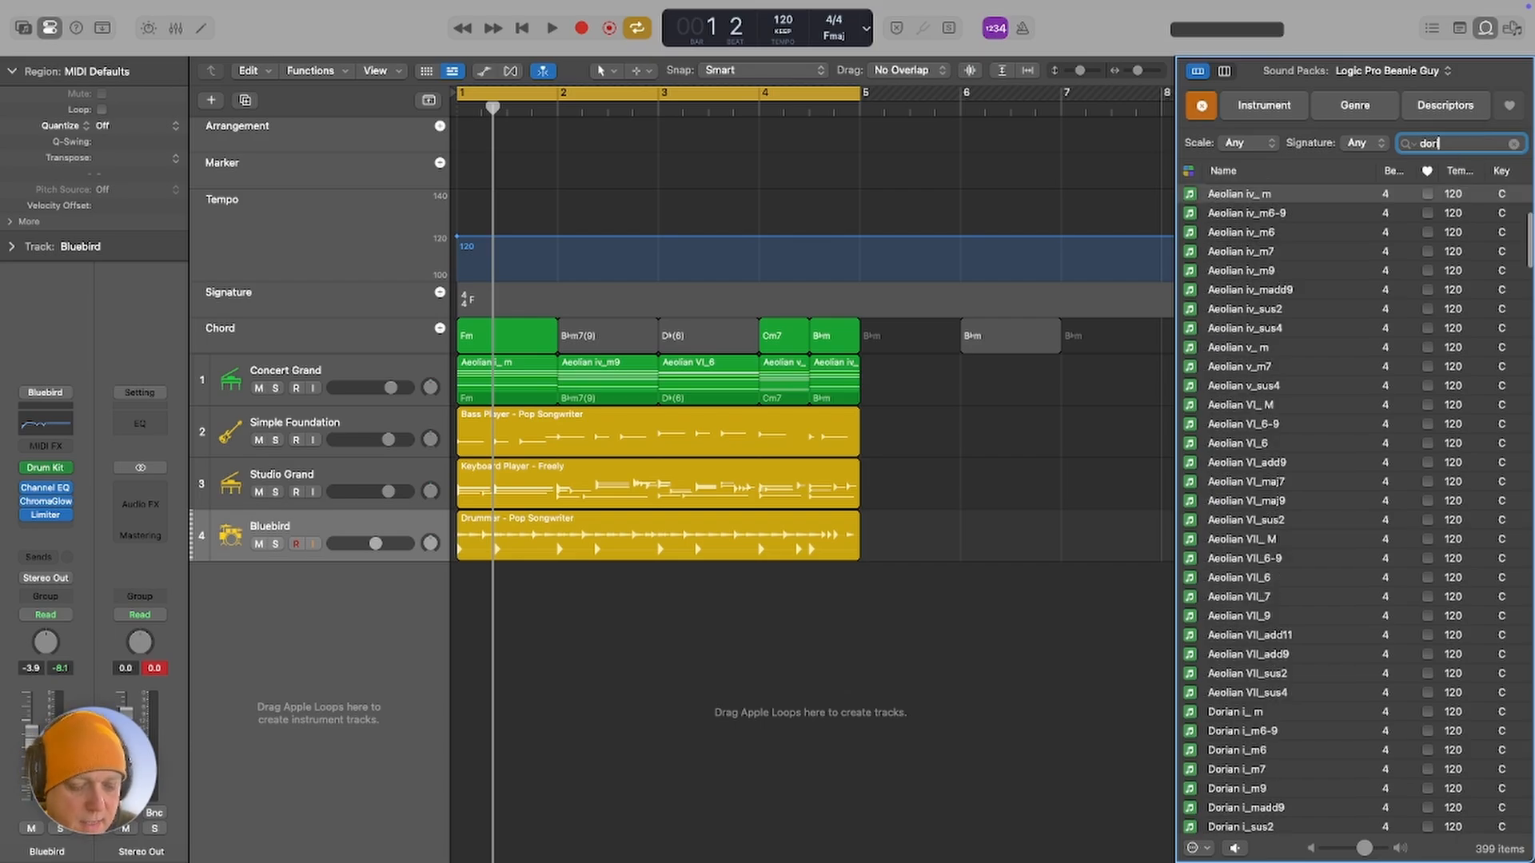
type("ian")
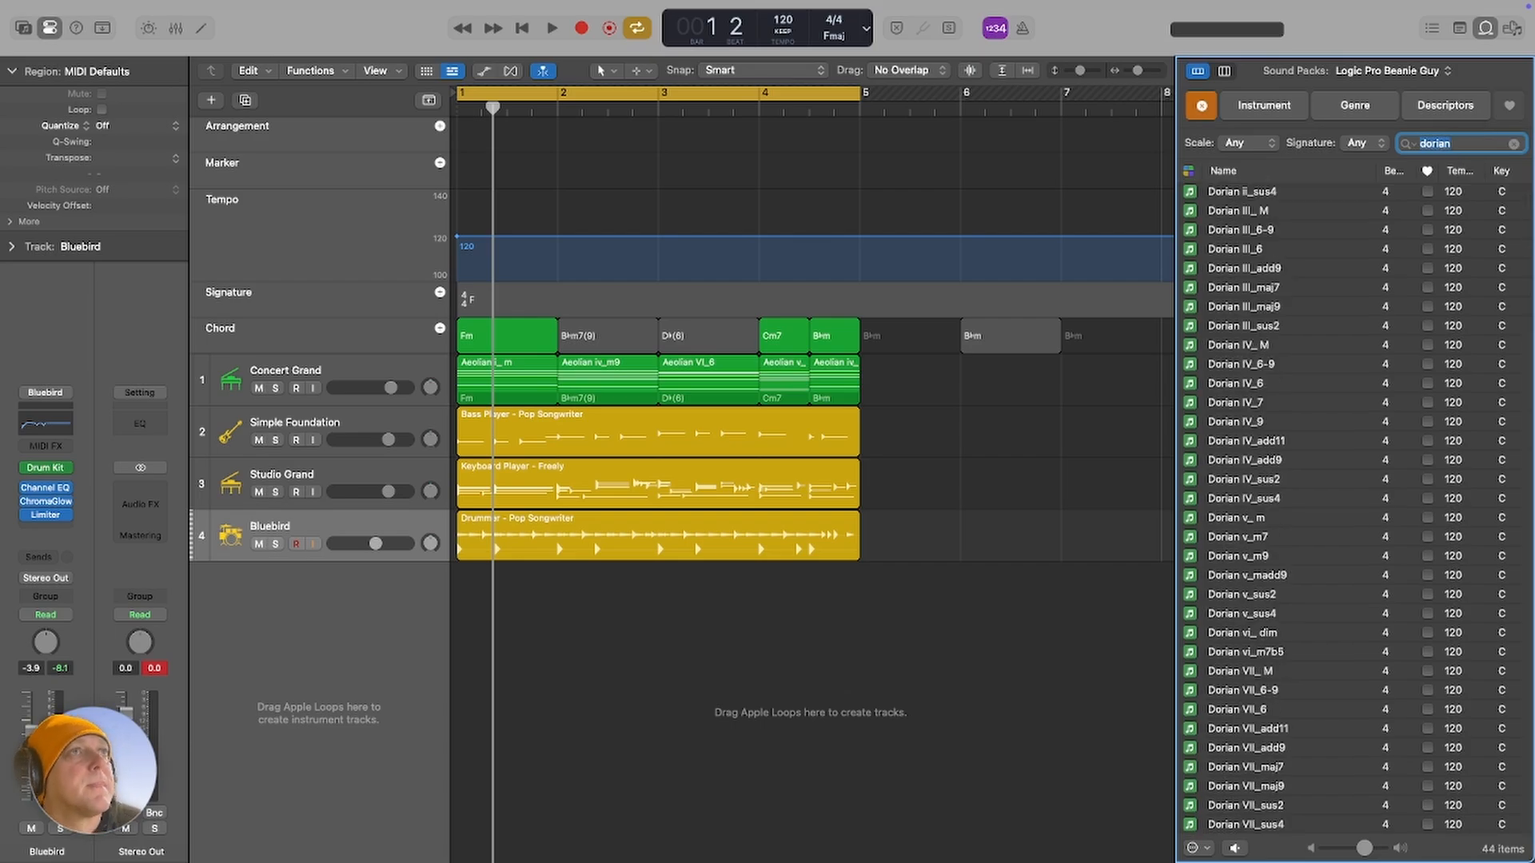
scroll(1278, 302, "up", 5)
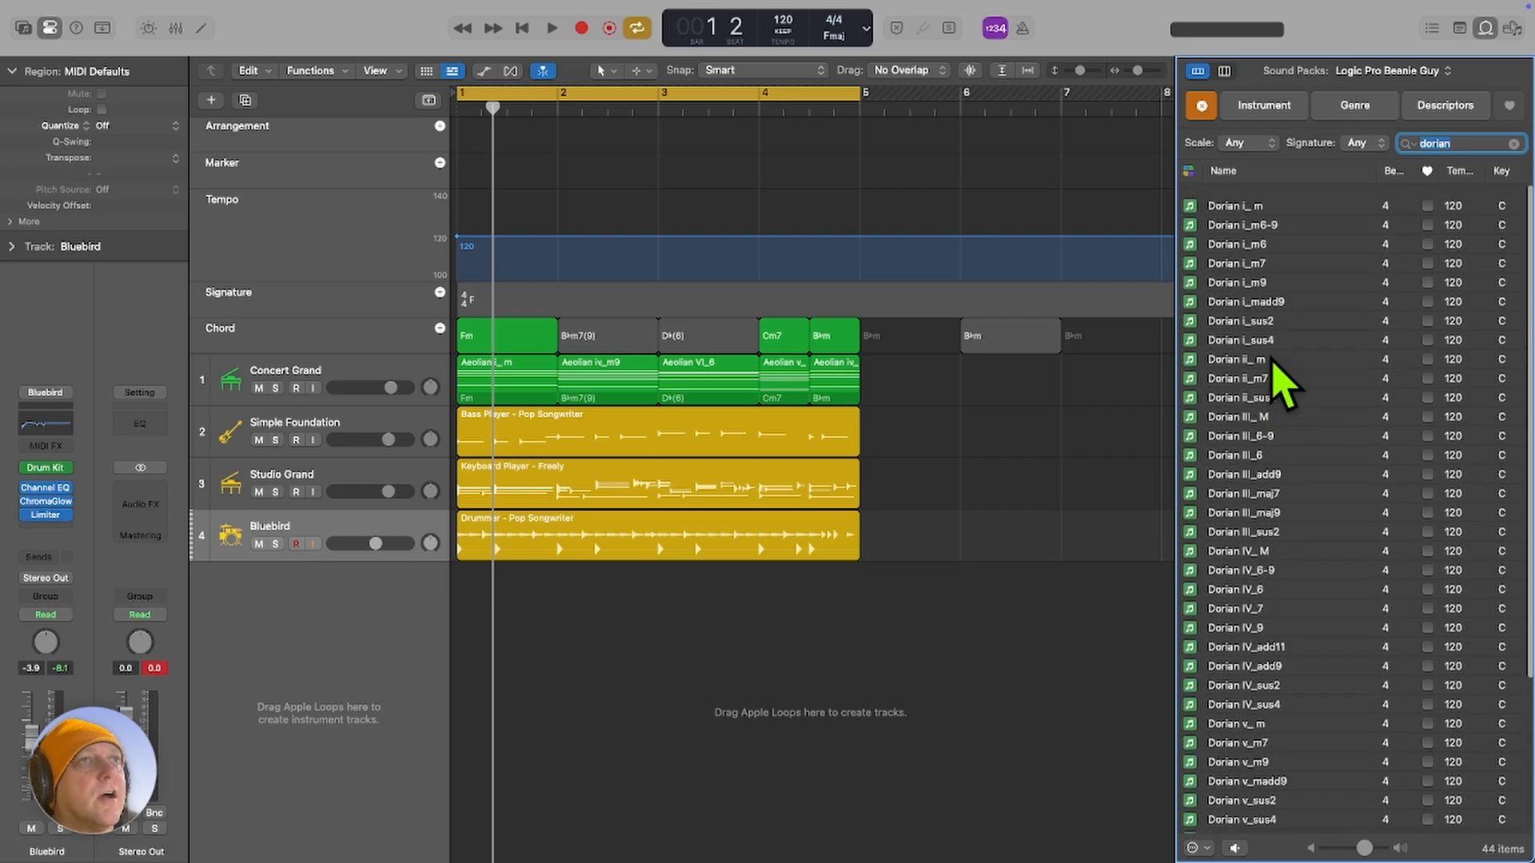
scroll(1269, 365, "down", 5)
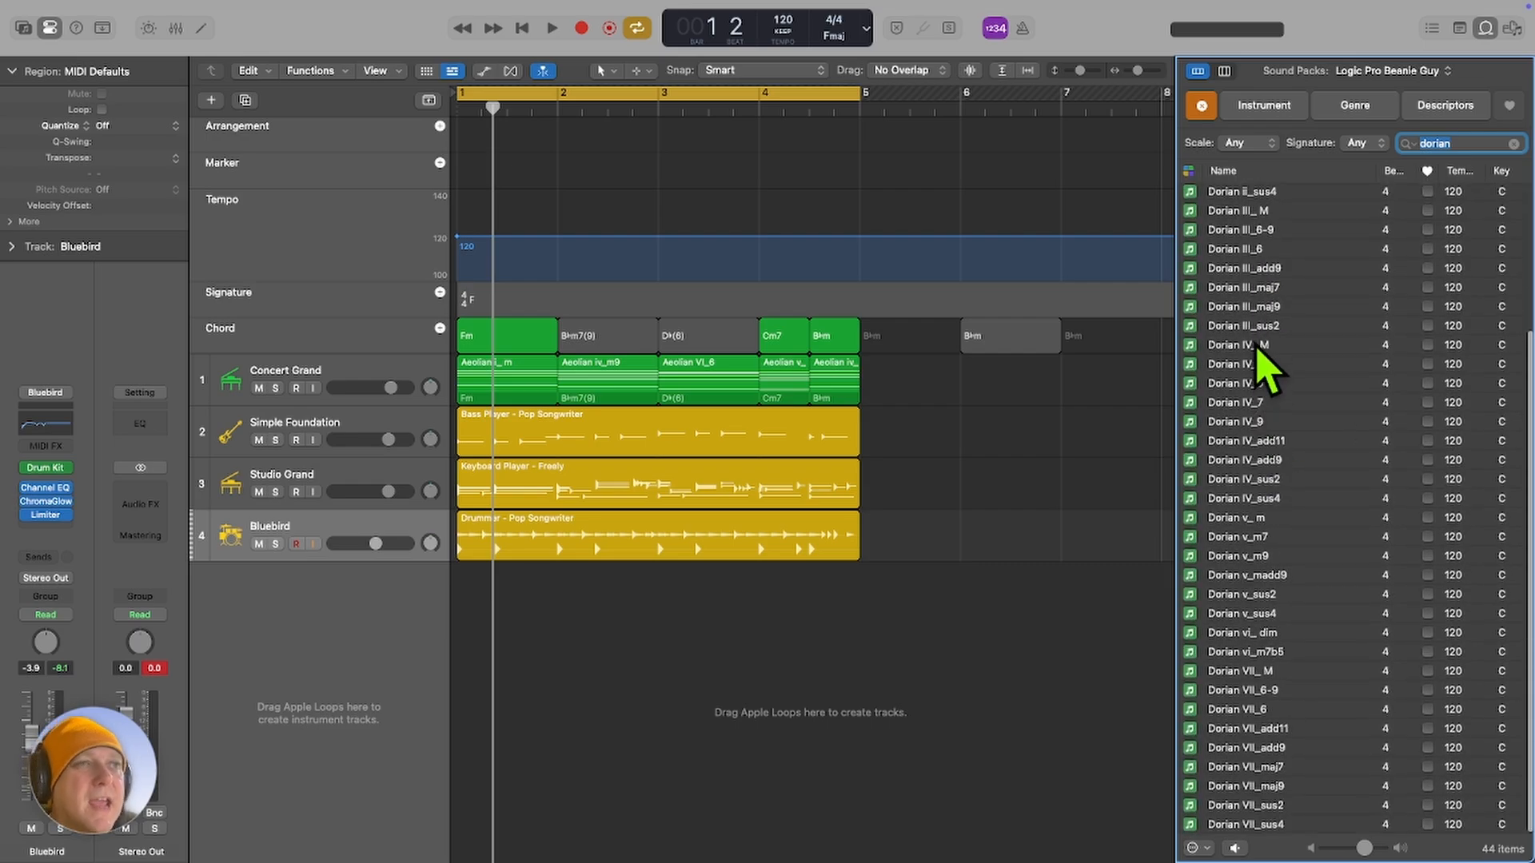
scroll(1262, 367, "up", 5)
scroll(1284, 419, "down", 5)
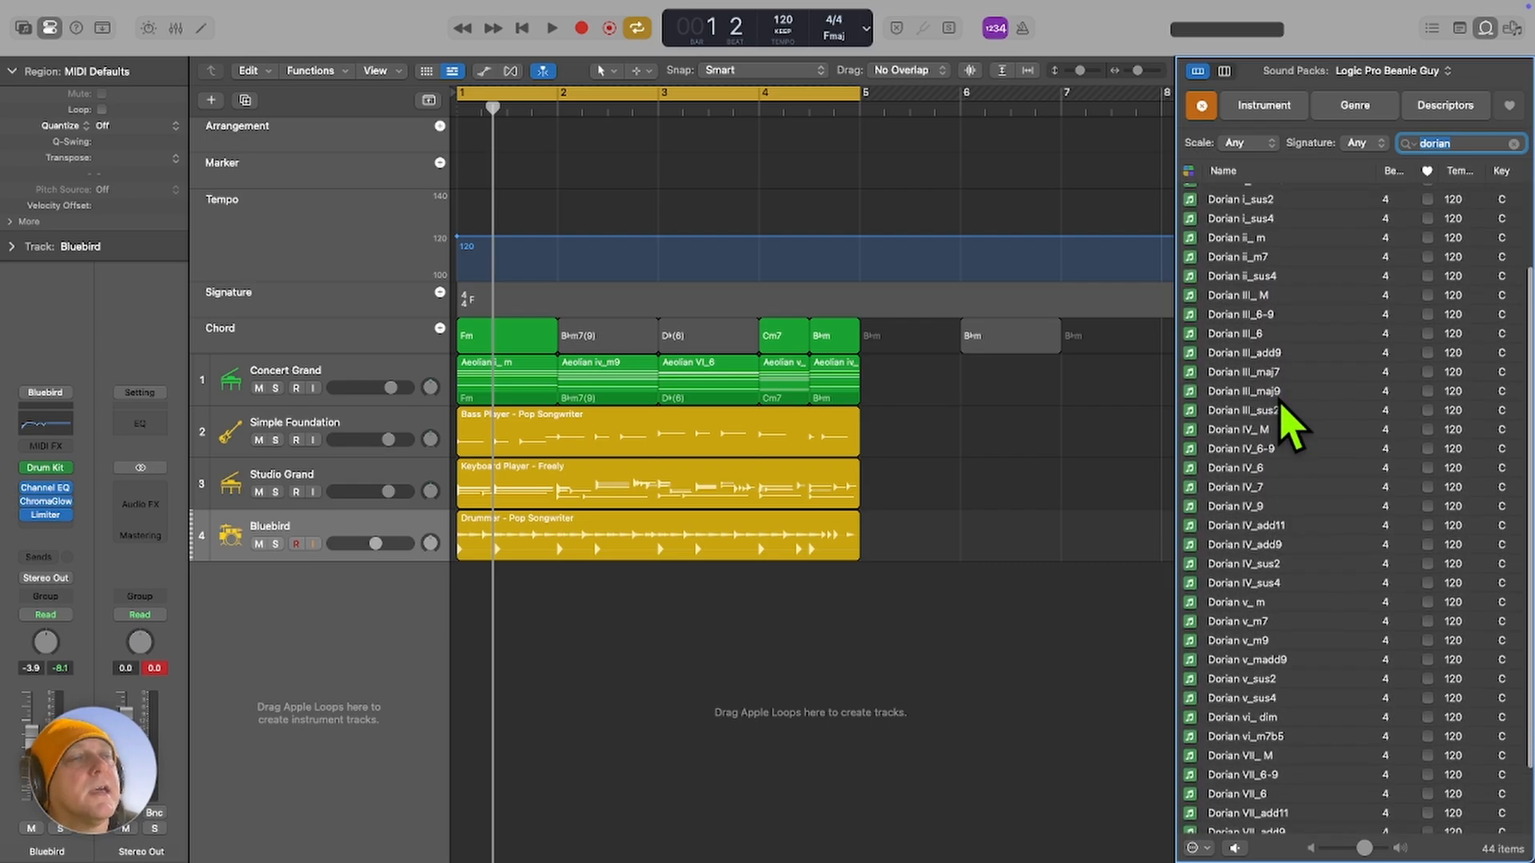